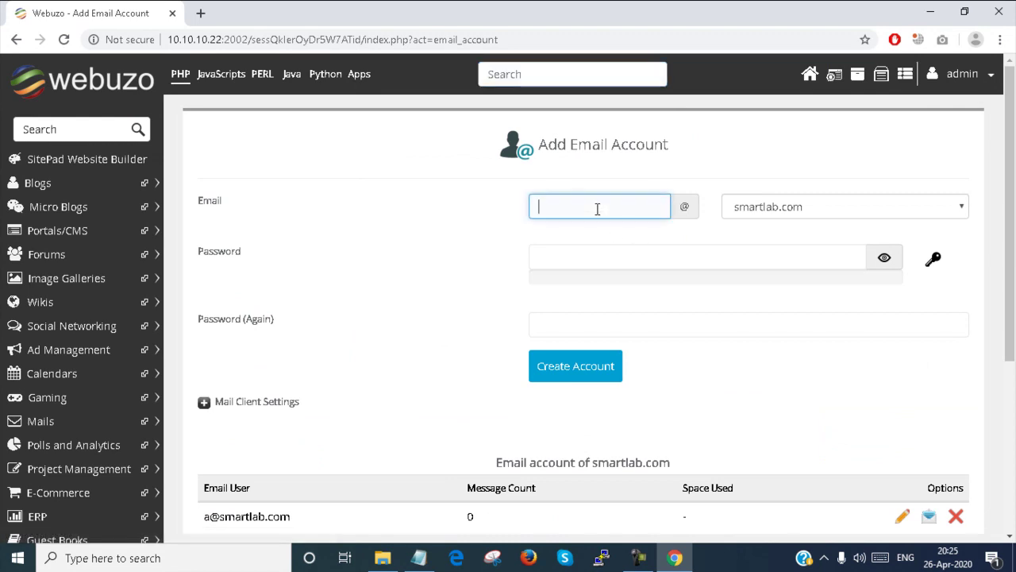
type("u1")
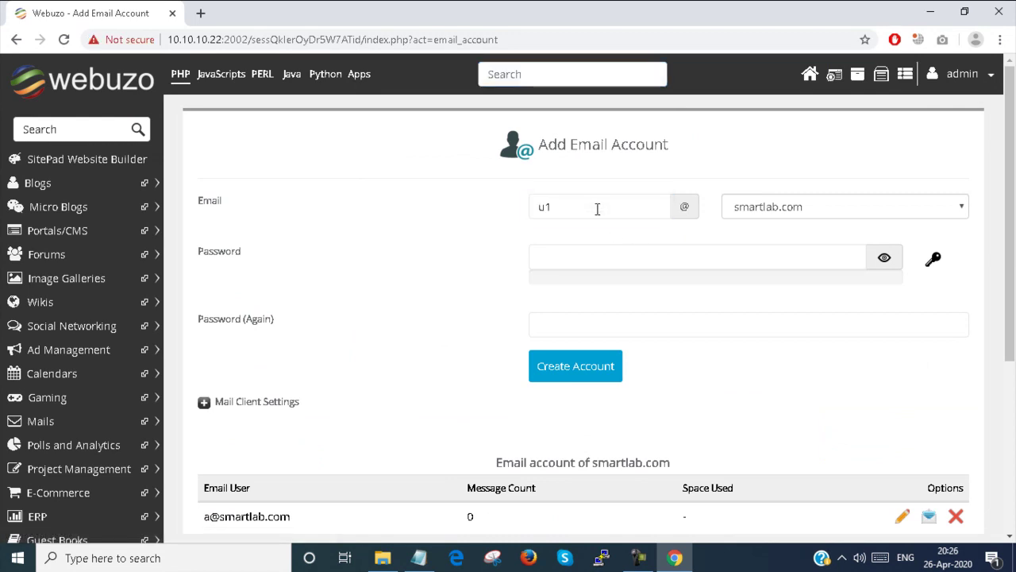
left_click(551, 257)
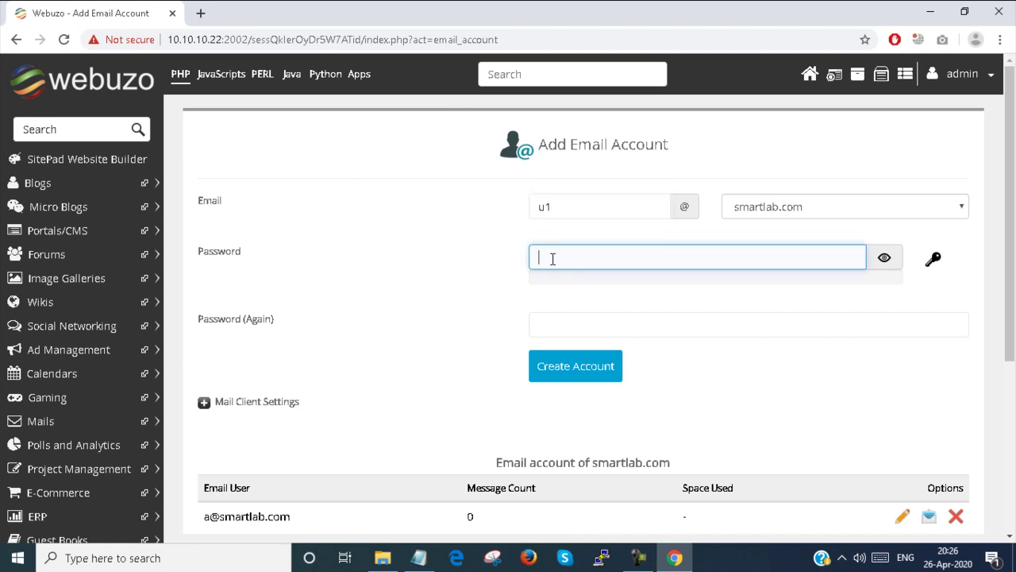
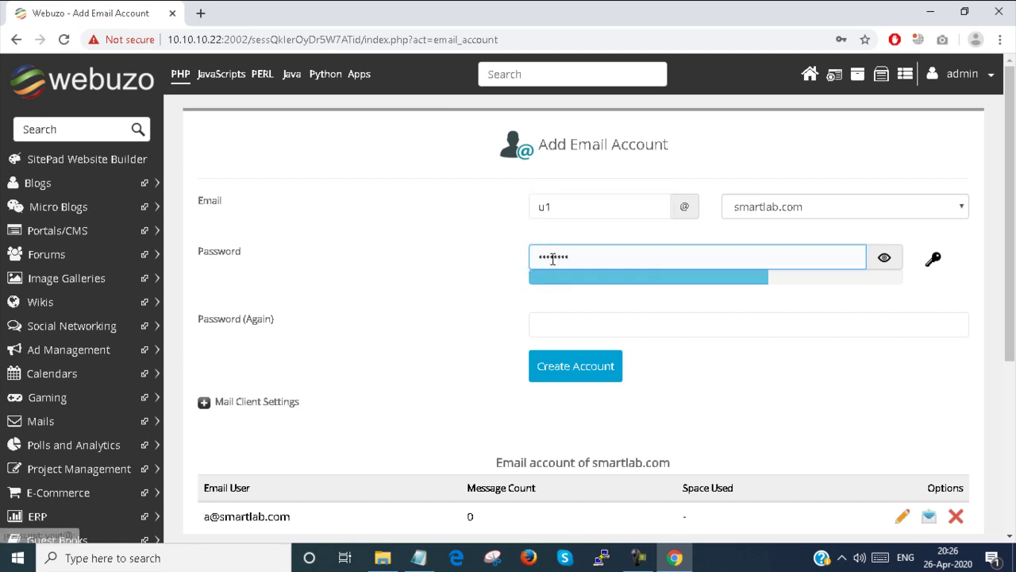
key("Tab")
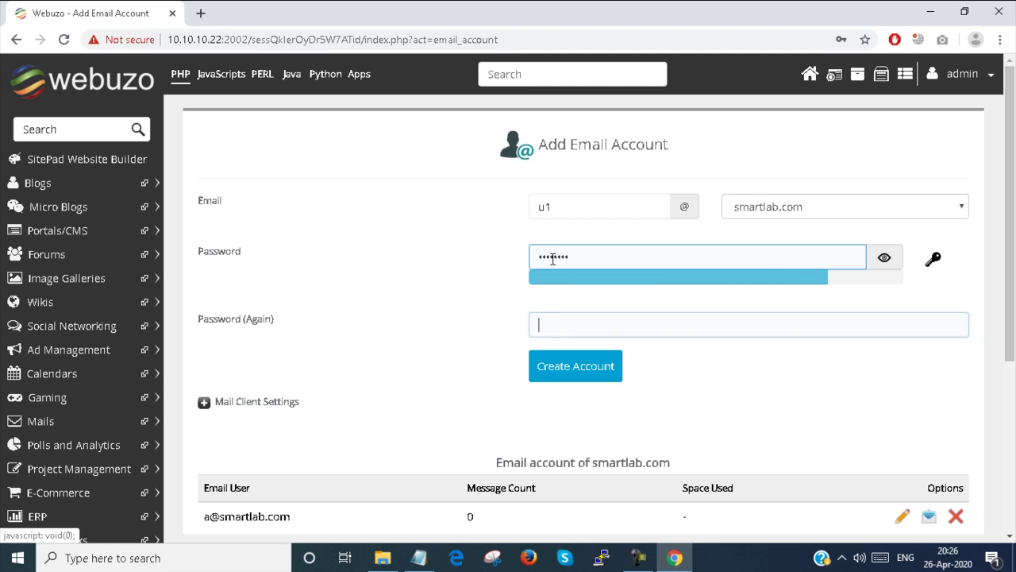
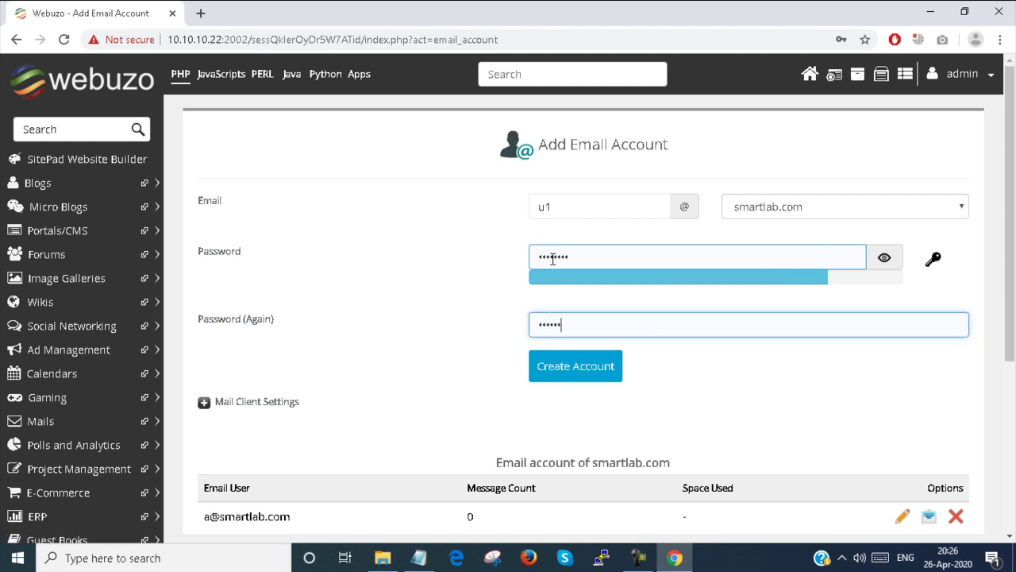
scroll(549, 358, "down", 2)
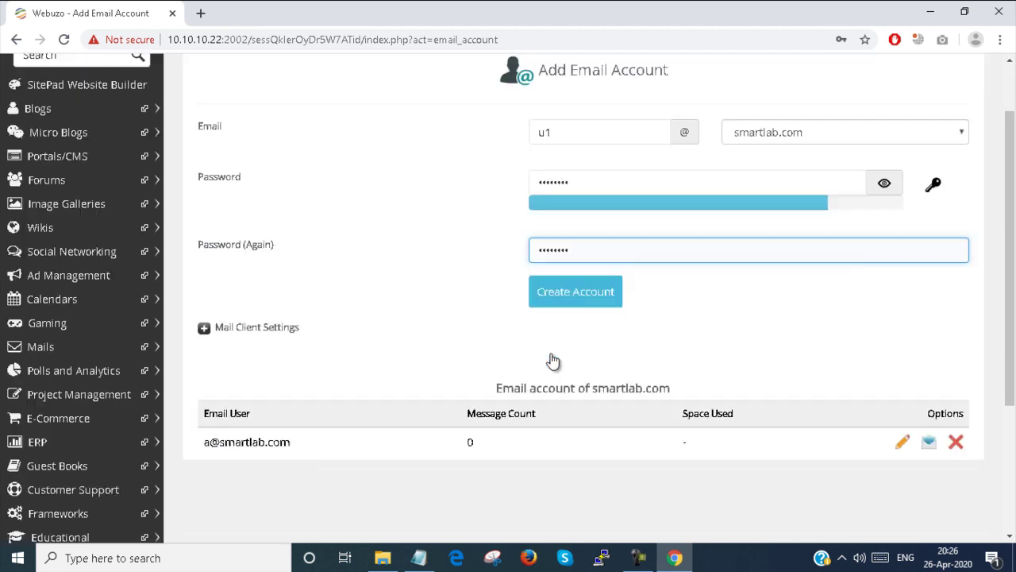
left_click(571, 221)
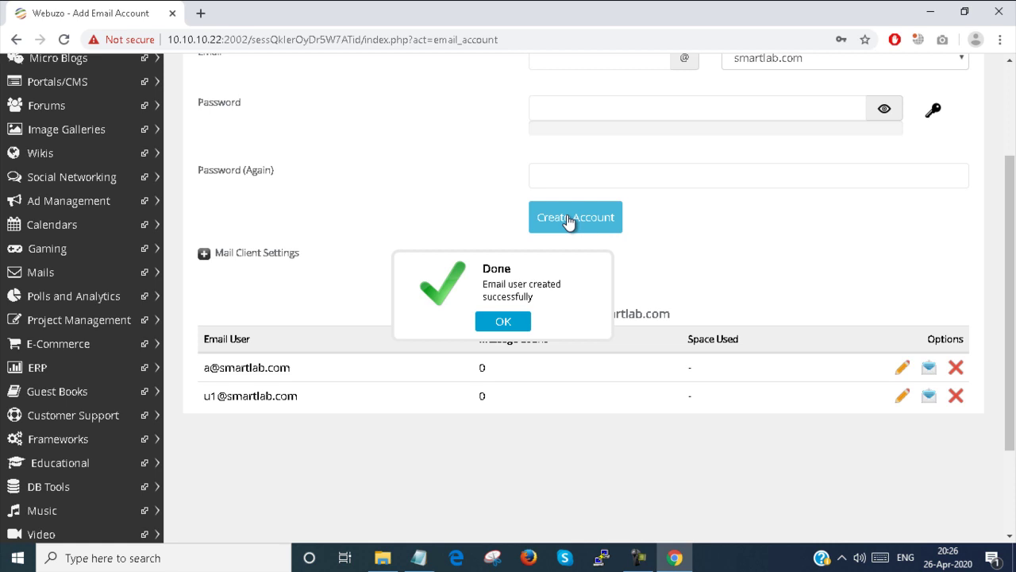
left_click(503, 320)
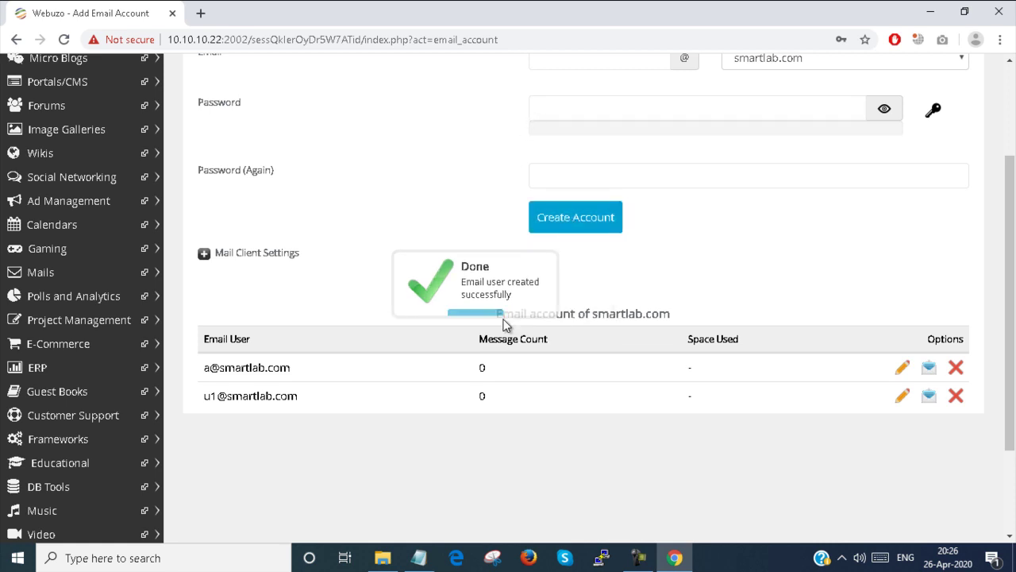
Step: Create mailbox U2 on smartlab.com with a confirmed password and dismiss the success message
scroll(628, 222, "up", 2)
left_click(603, 205)
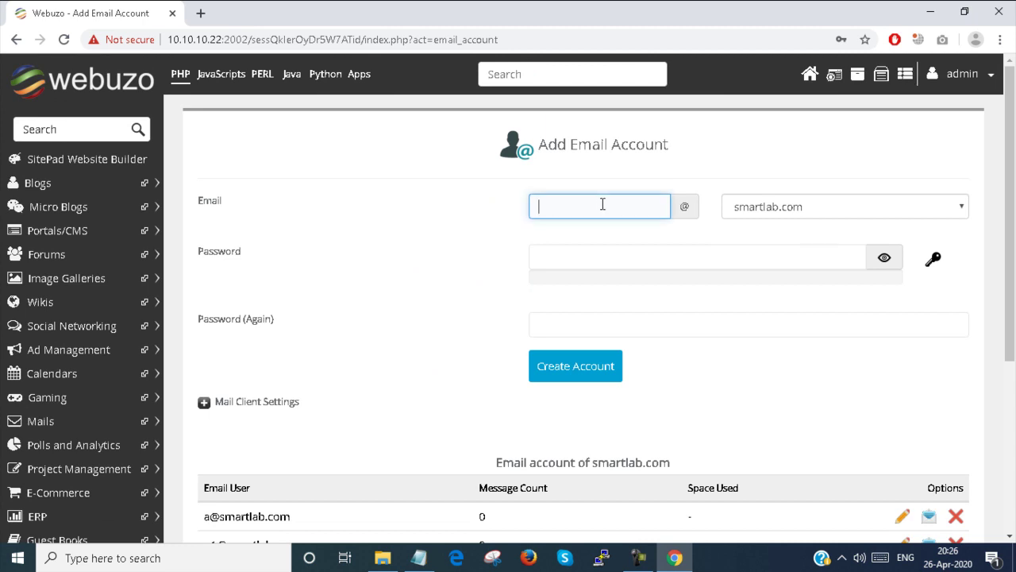
type("U2")
key("Tab")
key("Tab")
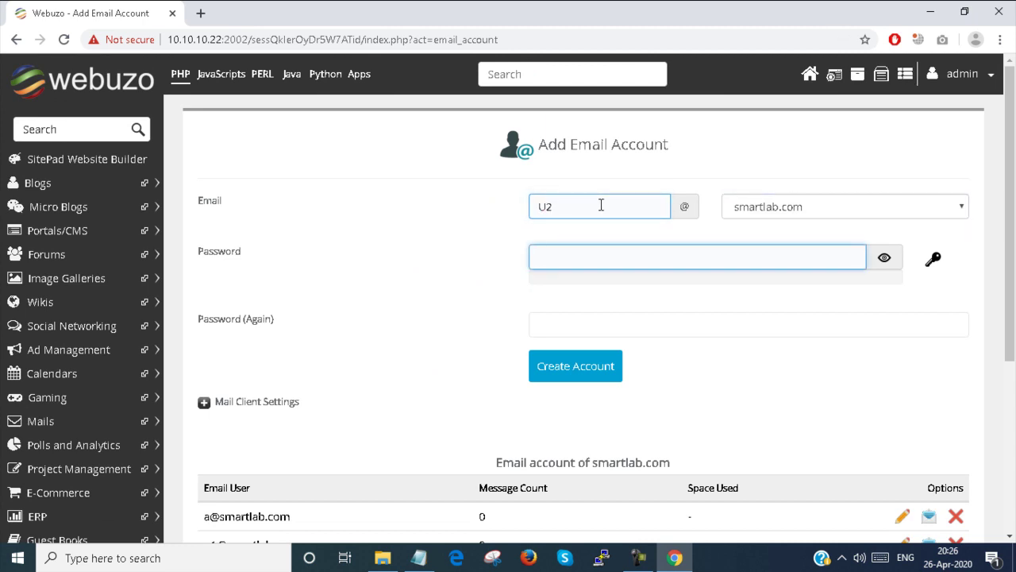
type("********")
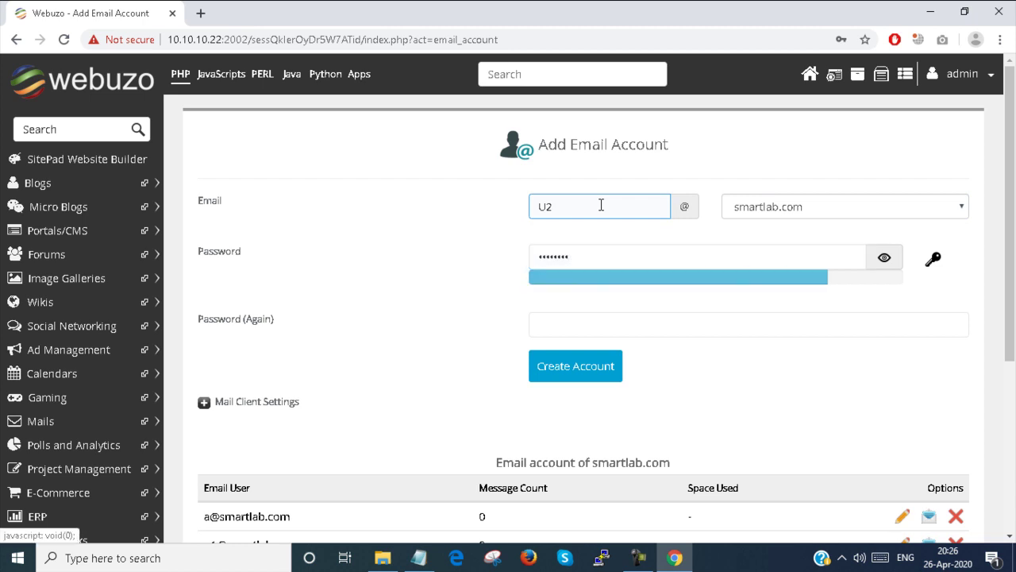
left_click(565, 331)
type("******")
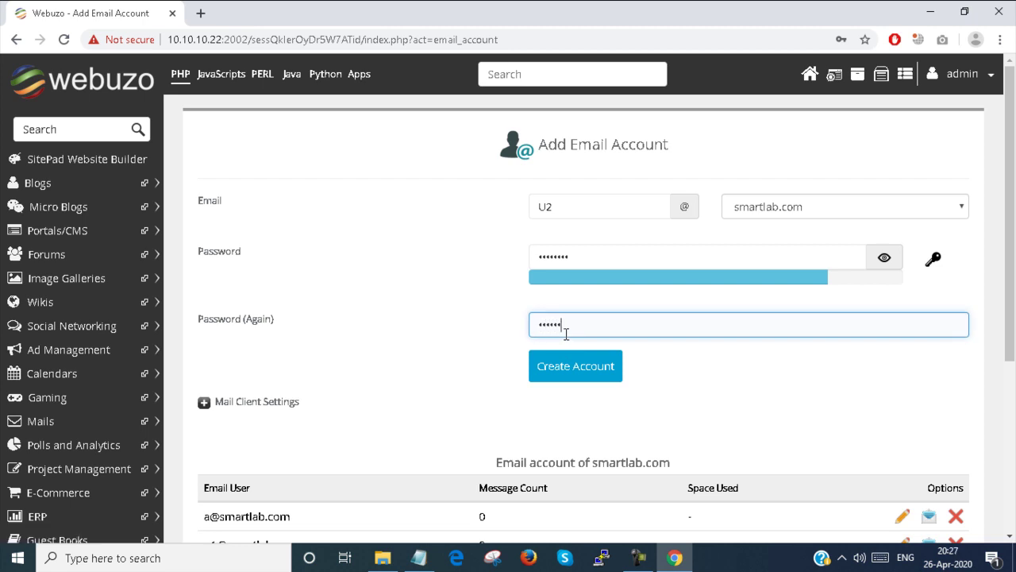
type("**")
left_click(559, 367)
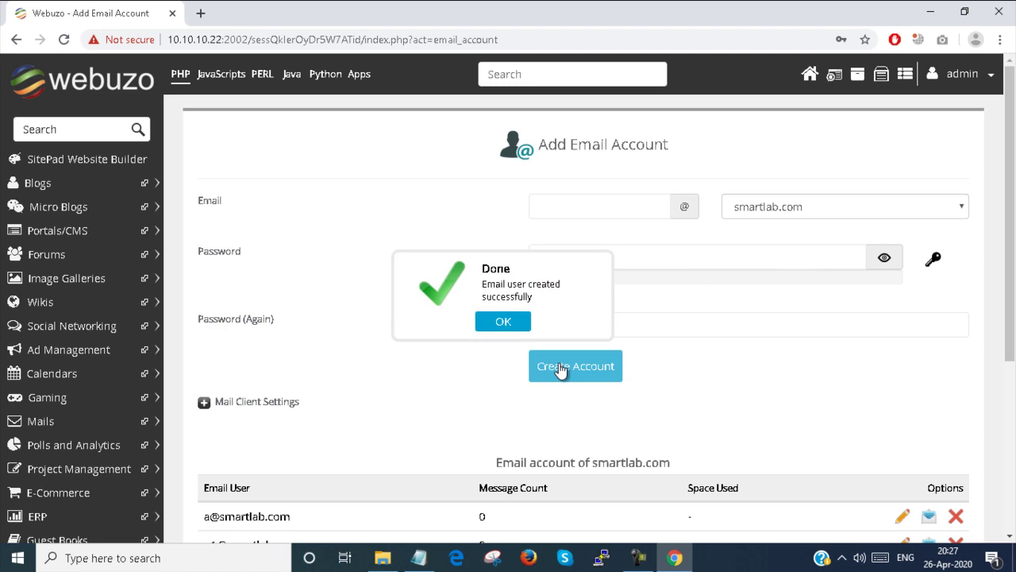
left_click(502, 320)
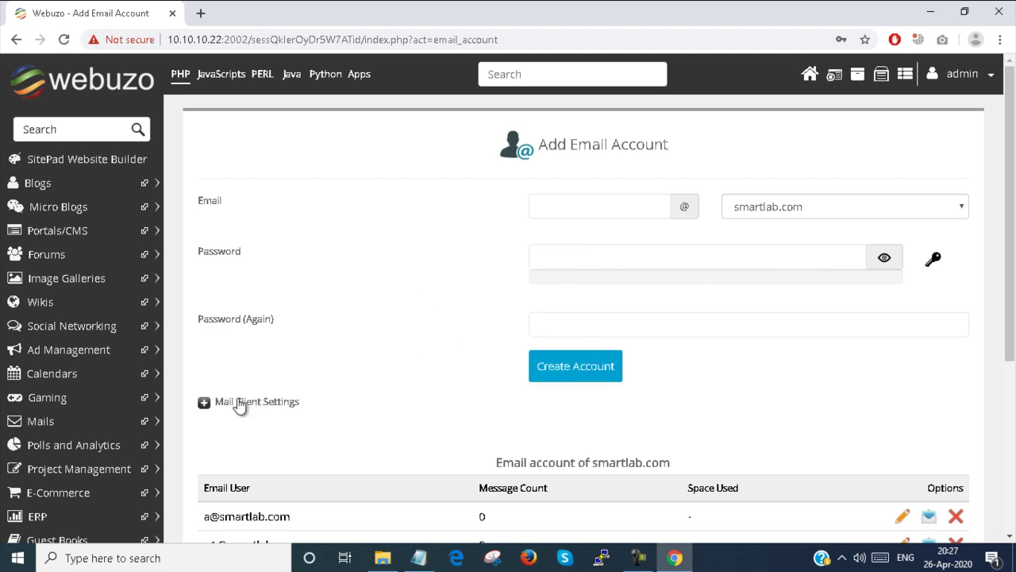
Step: Expand Mail Client Settings to show server smartlab.com, SMTP port 25 and IMAP port 143
left_click(204, 405)
scroll(326, 326, "down", 3)
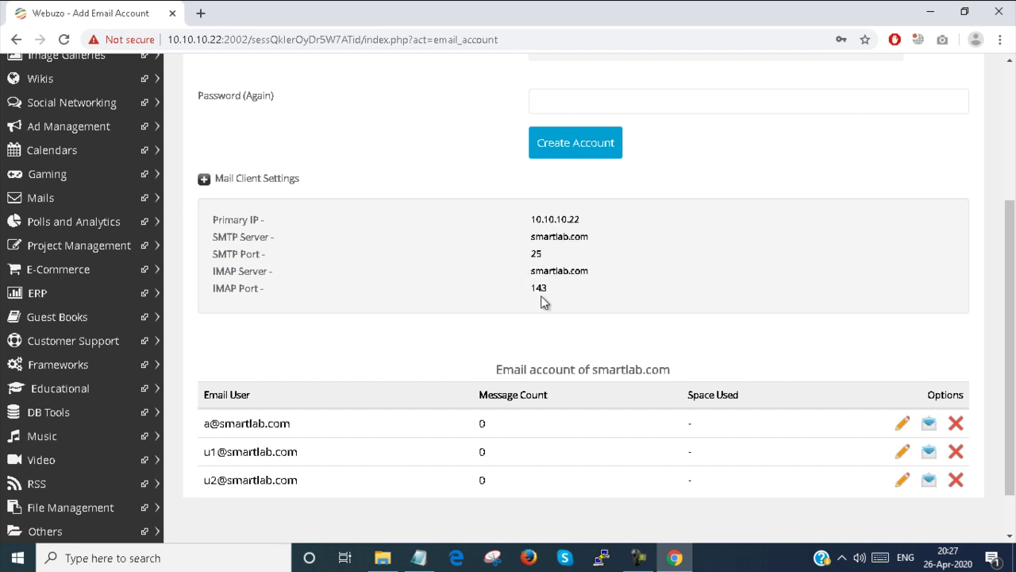
scroll(542, 298, "up", 3)
scroll(540, 302, "down", 4)
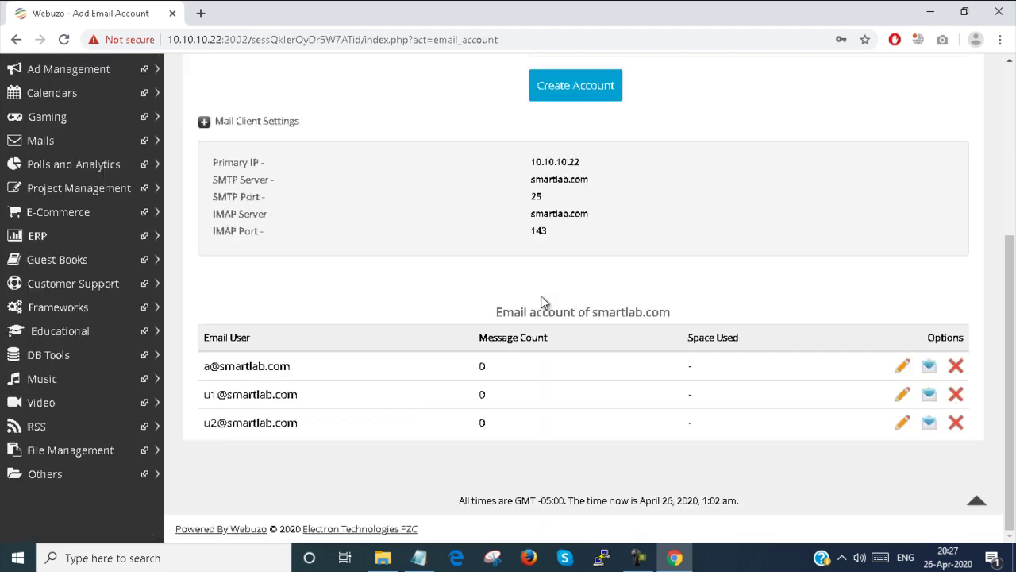
scroll(541, 302, "up", 4)
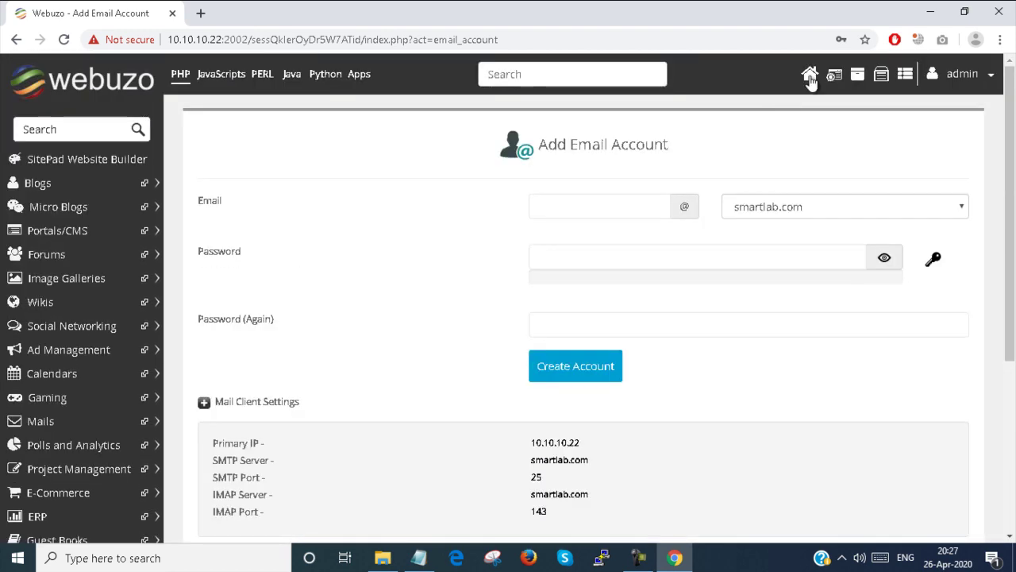
Step: Visit the Email Forwarders page, then return to the control panel home without adding a forwarder
double_click(810, 76)
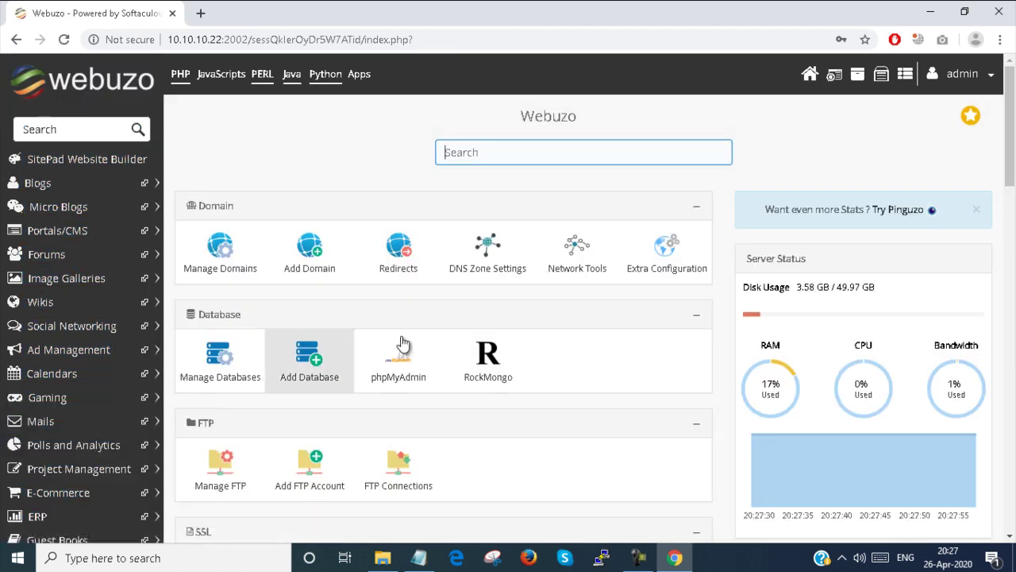
scroll(401, 342, "down", 4)
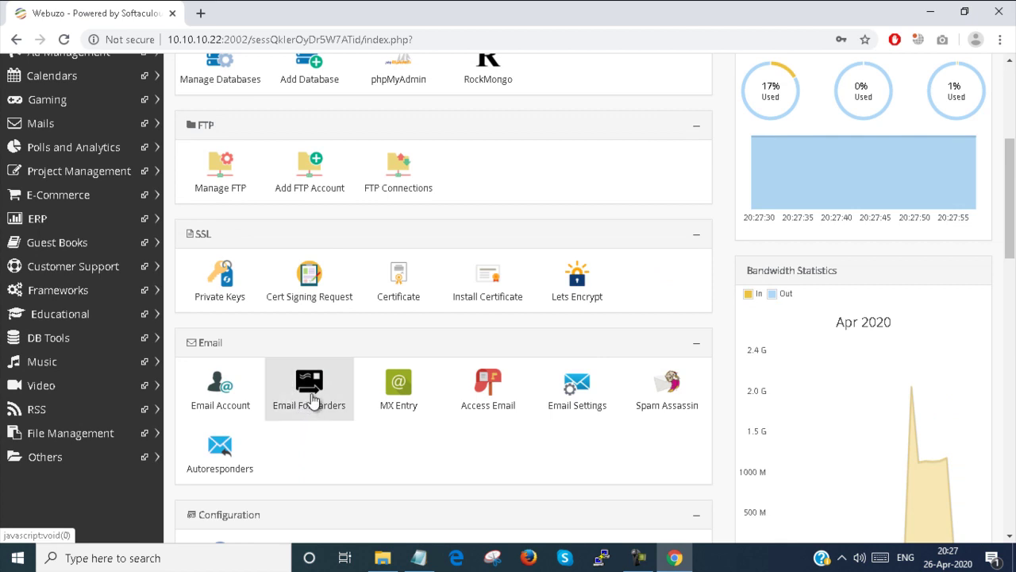
left_click(313, 401)
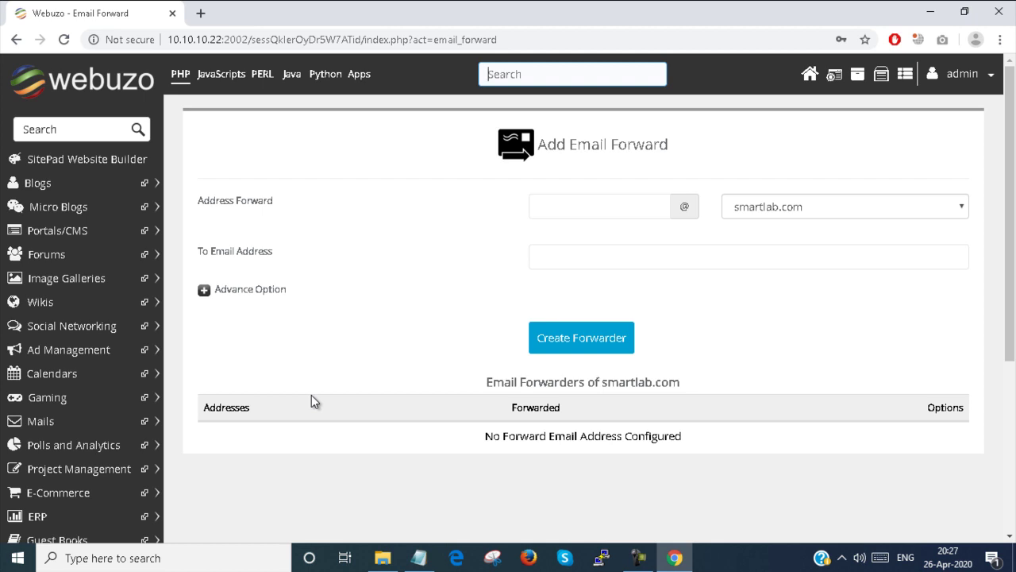
left_click(599, 204)
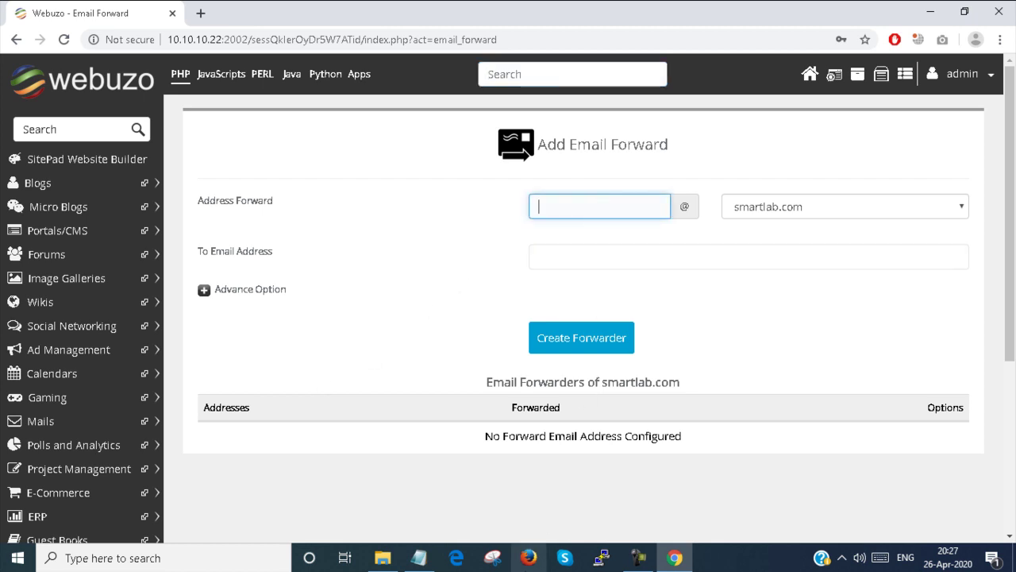
left_click(810, 74)
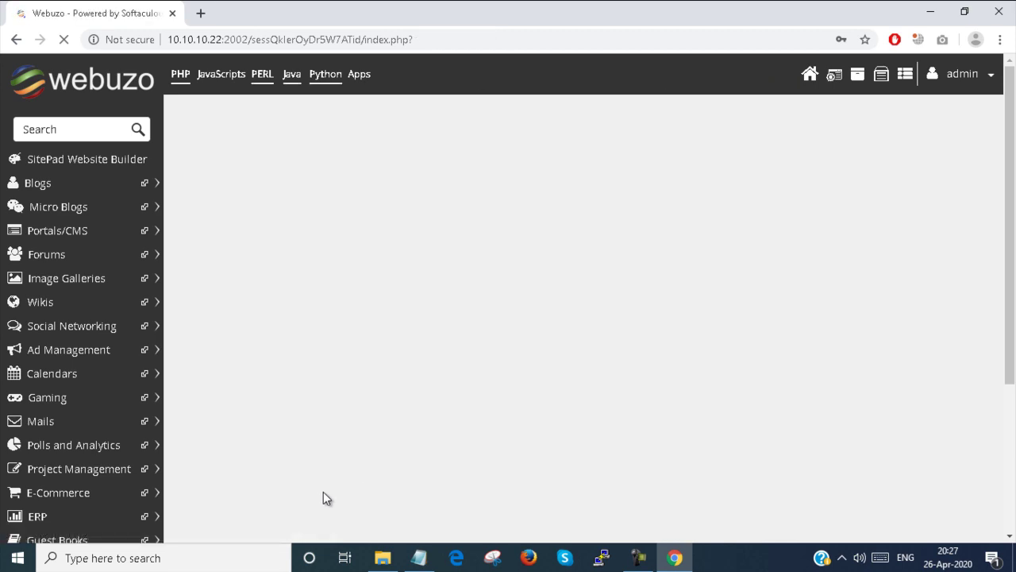
scroll(342, 451, "down", 6)
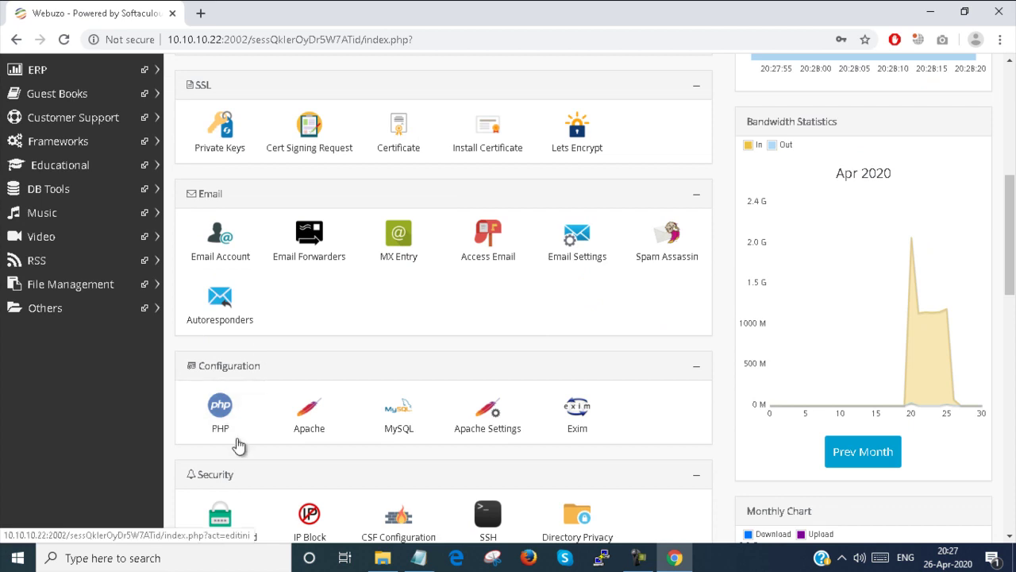
left_click(220, 242)
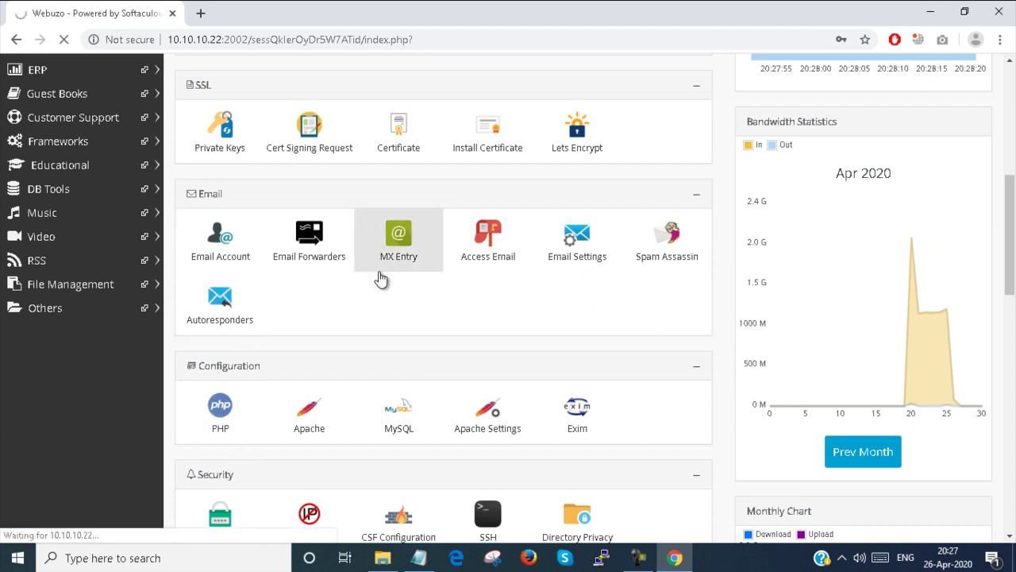
scroll(388, 252, "down", 3)
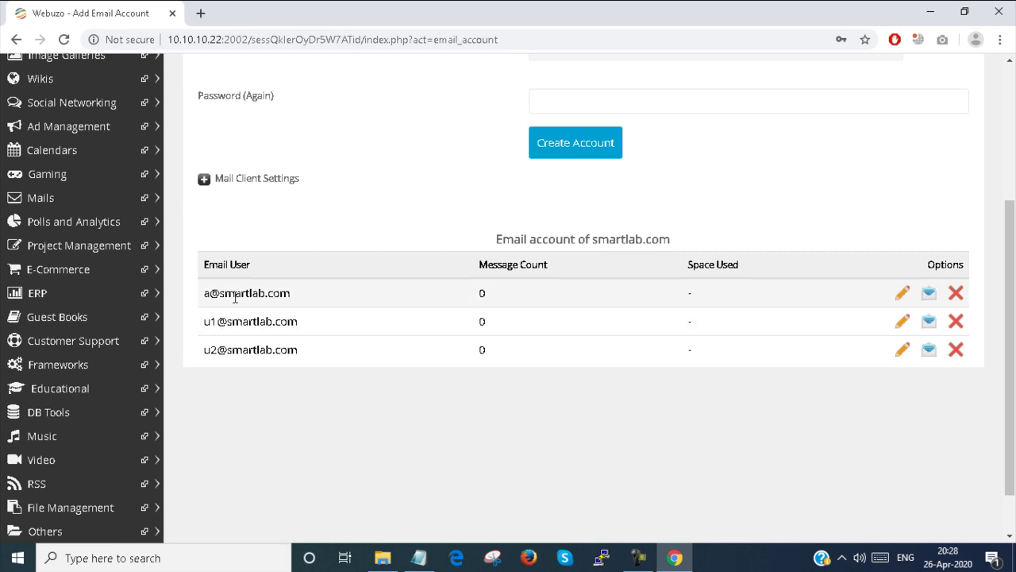
scroll(762, 239, "up", 3)
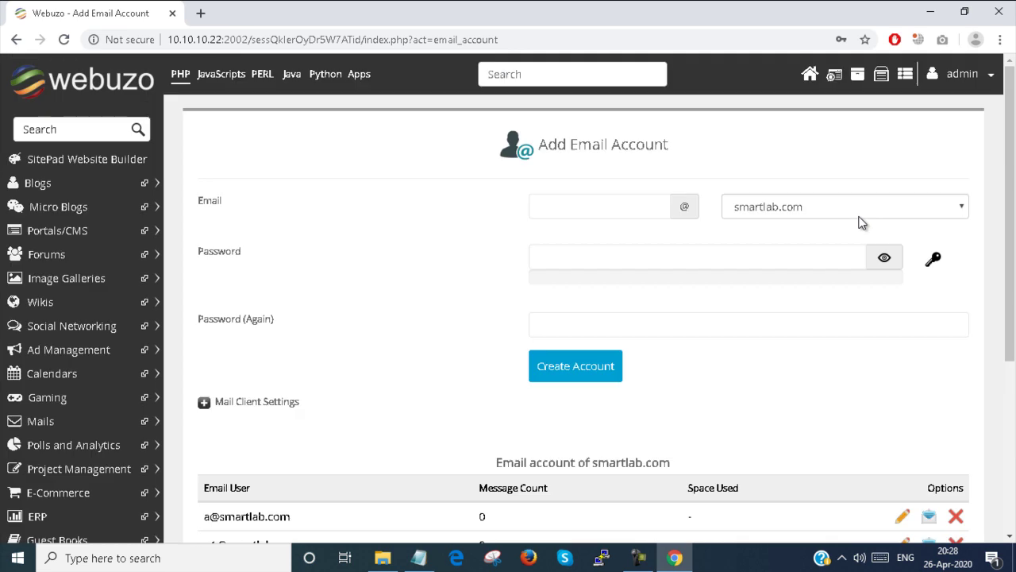
Step: Go to Email Forwarders and enter 'a' as the address to forward
left_click(828, 79)
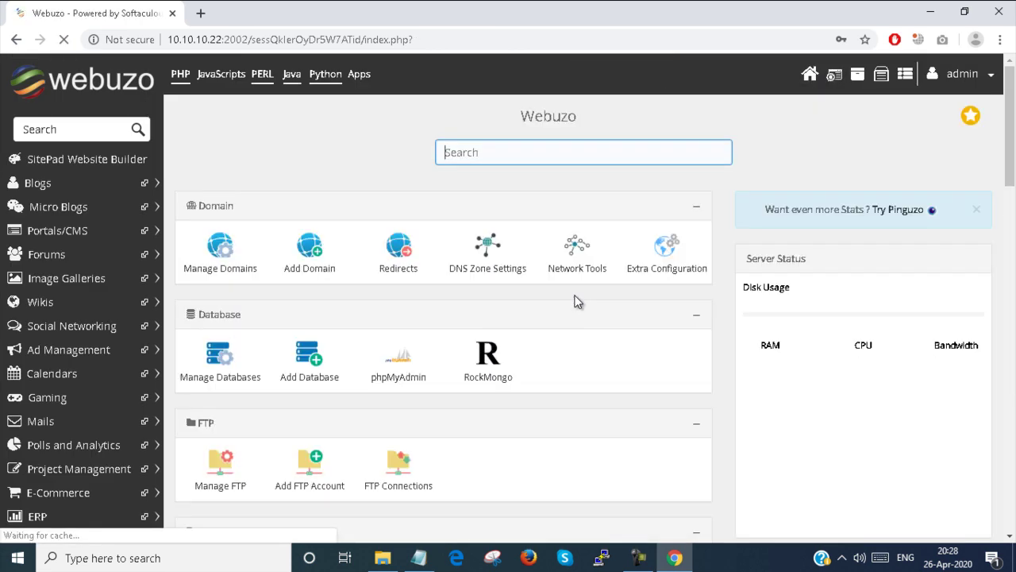
scroll(381, 388, "down", 4)
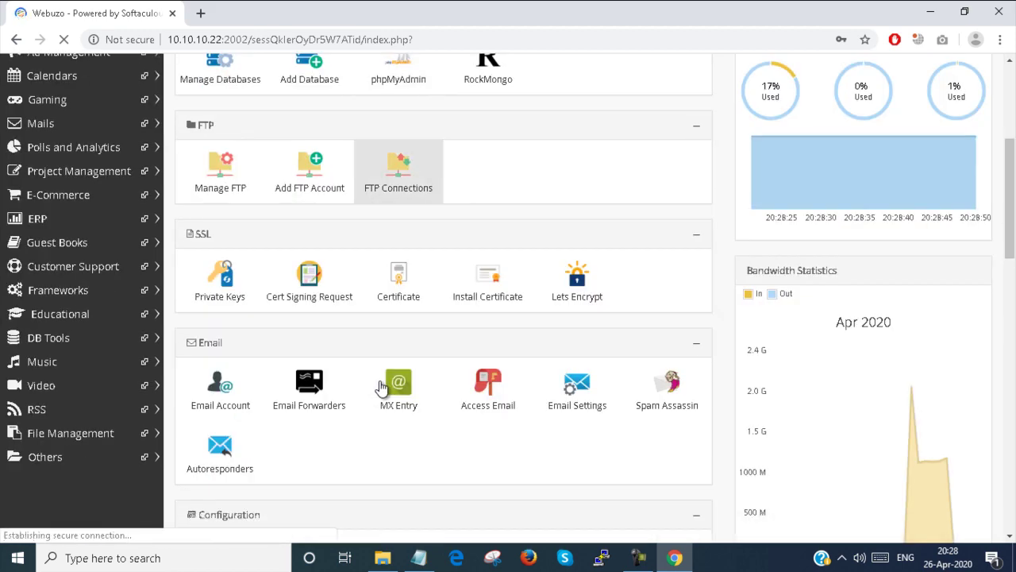
left_click(303, 389)
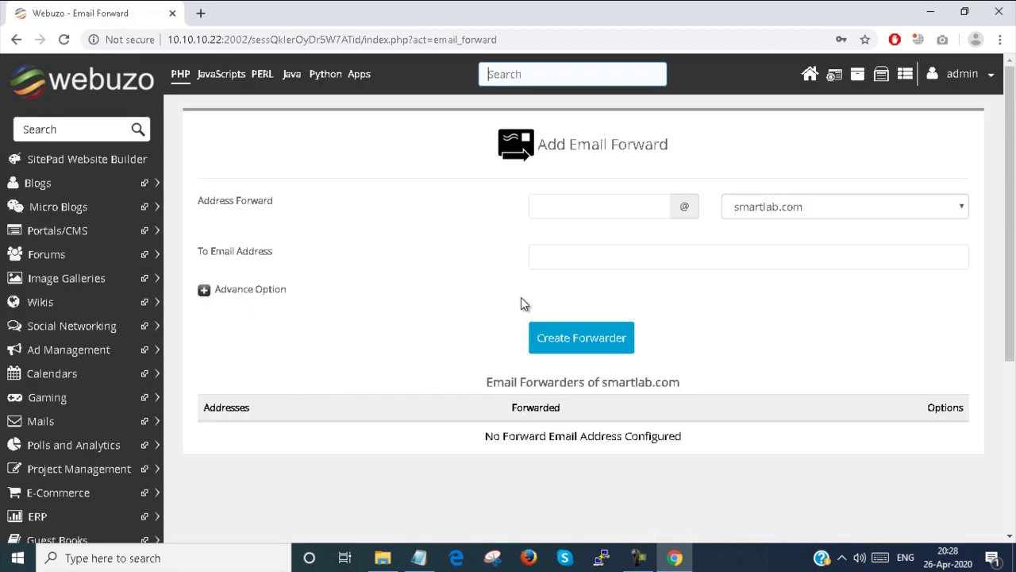
left_click(606, 211)
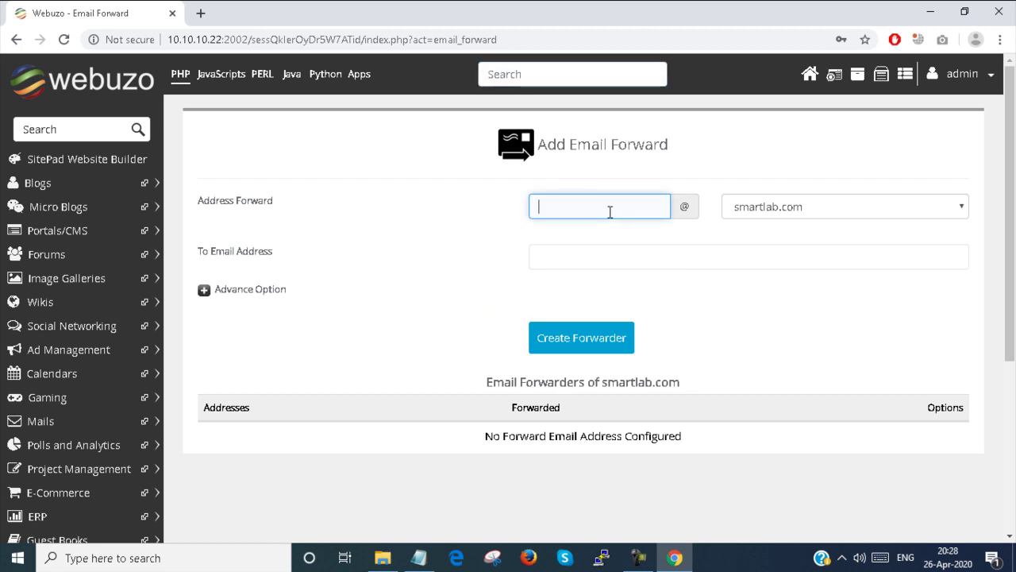
type("a")
scroll(676, 242, "down", 1)
left_click(605, 184)
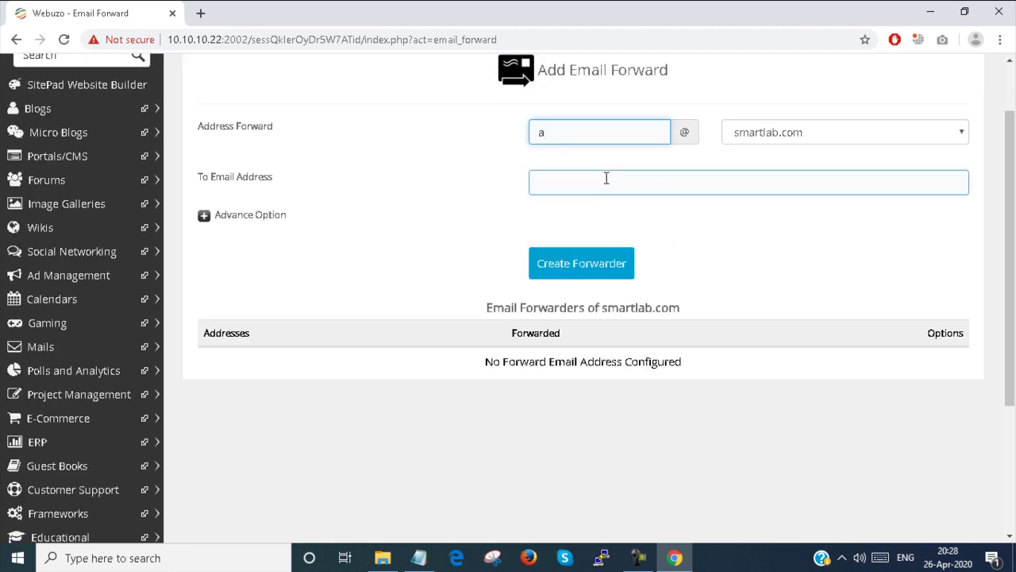
left_click(607, 178)
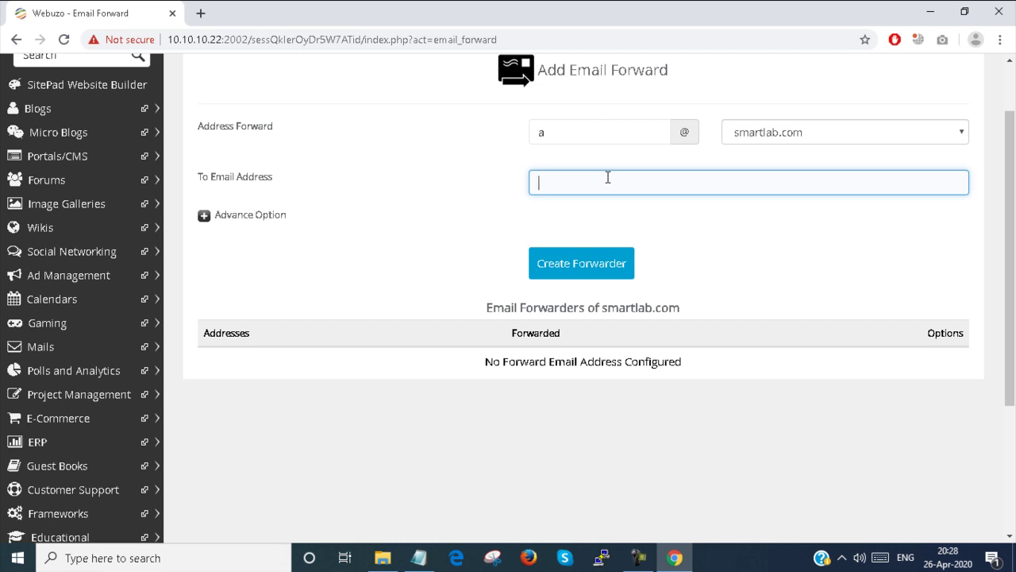
left_click(633, 135)
double_click(635, 138)
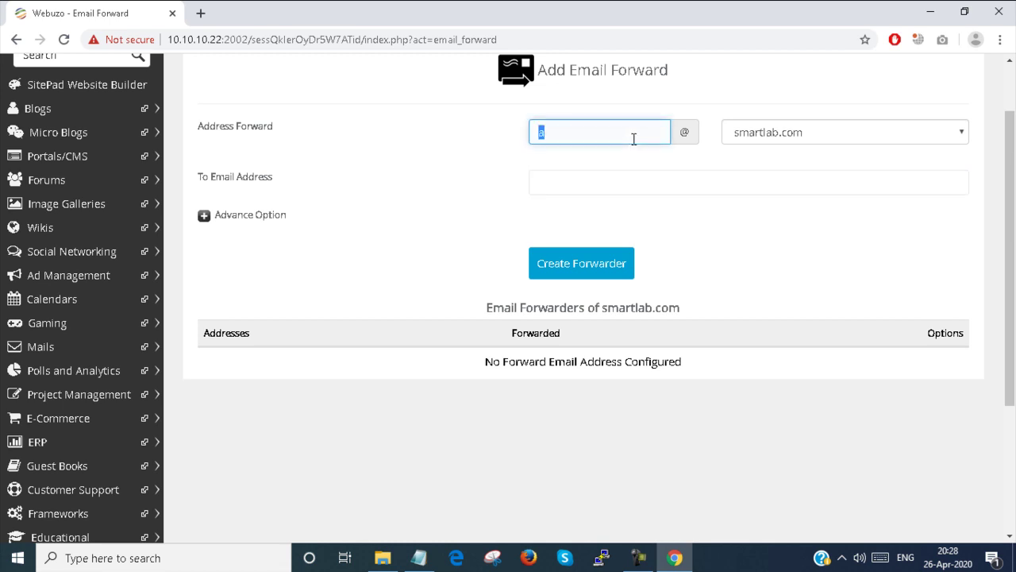
type("u1")
left_click(634, 179)
left_click(633, 184)
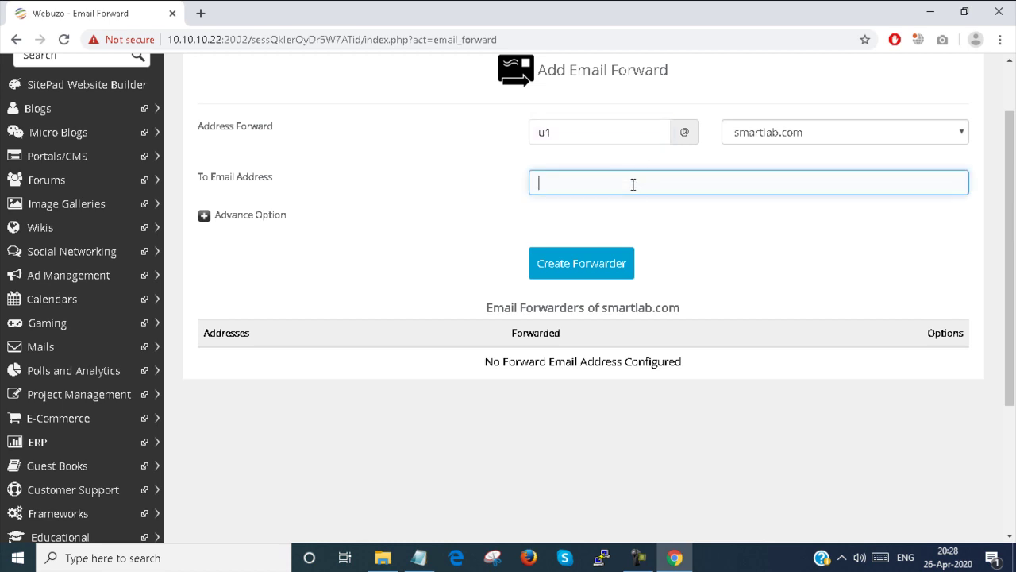
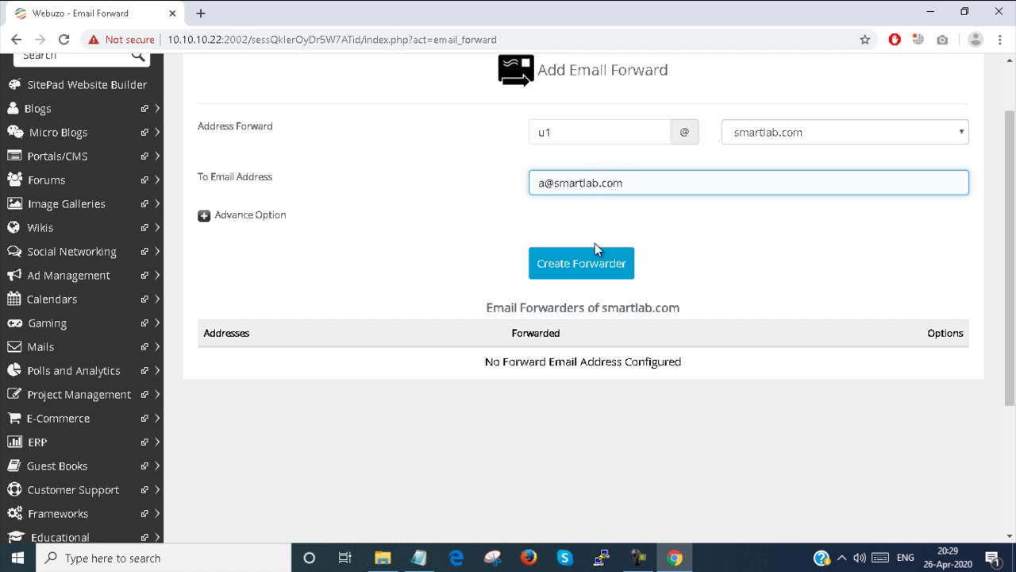
left_click(585, 264)
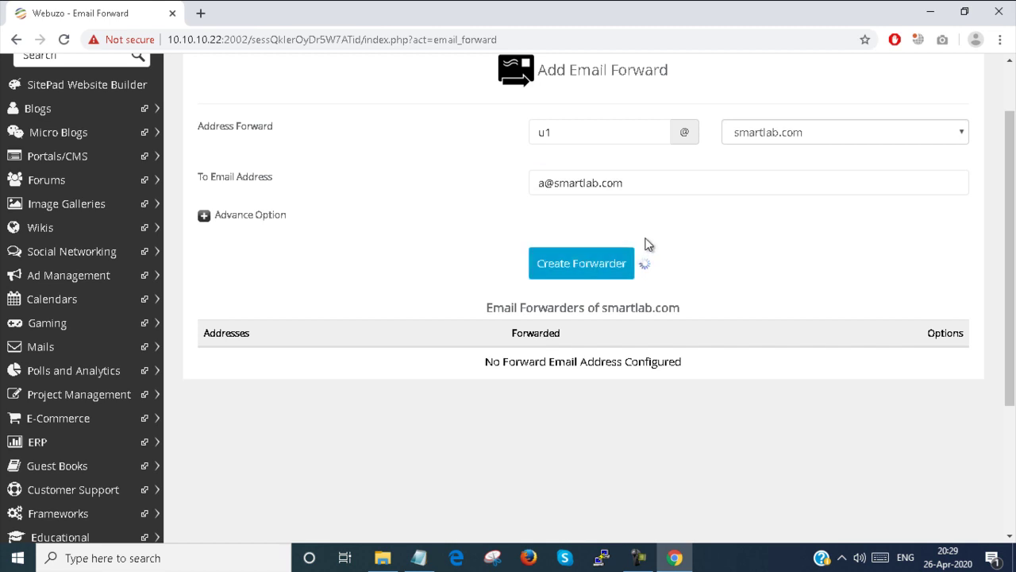
left_click(204, 216)
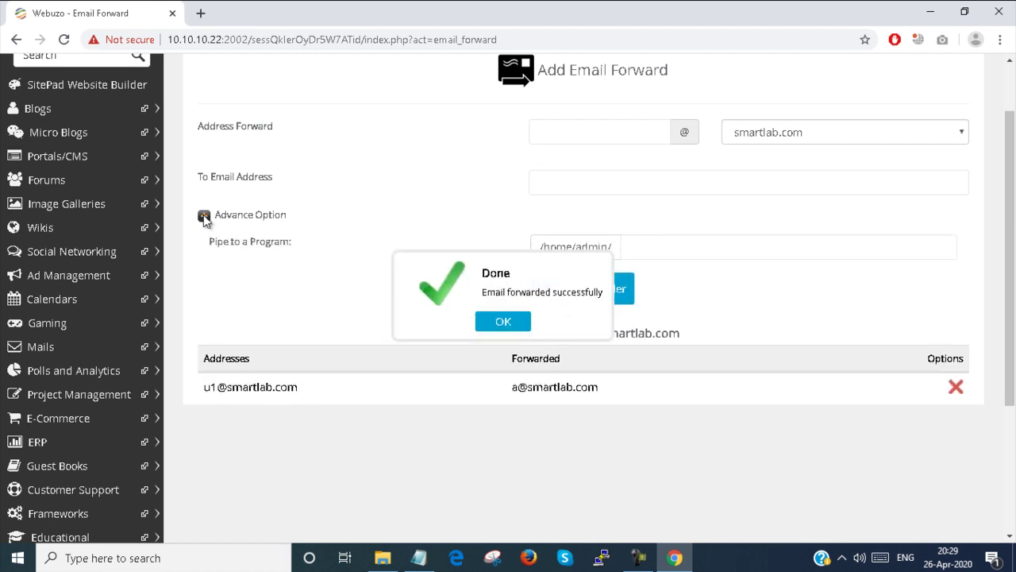
left_click(490, 321)
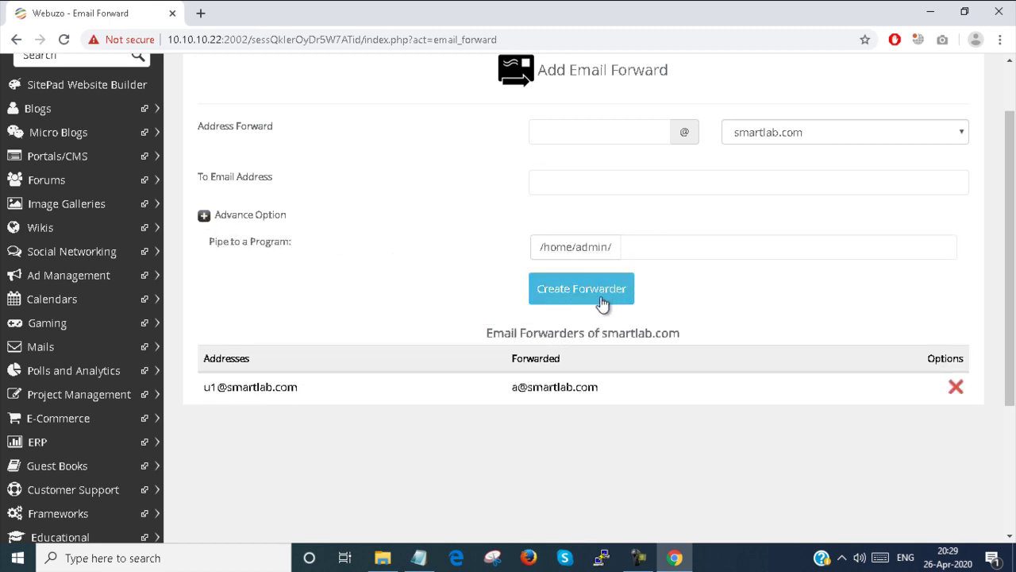
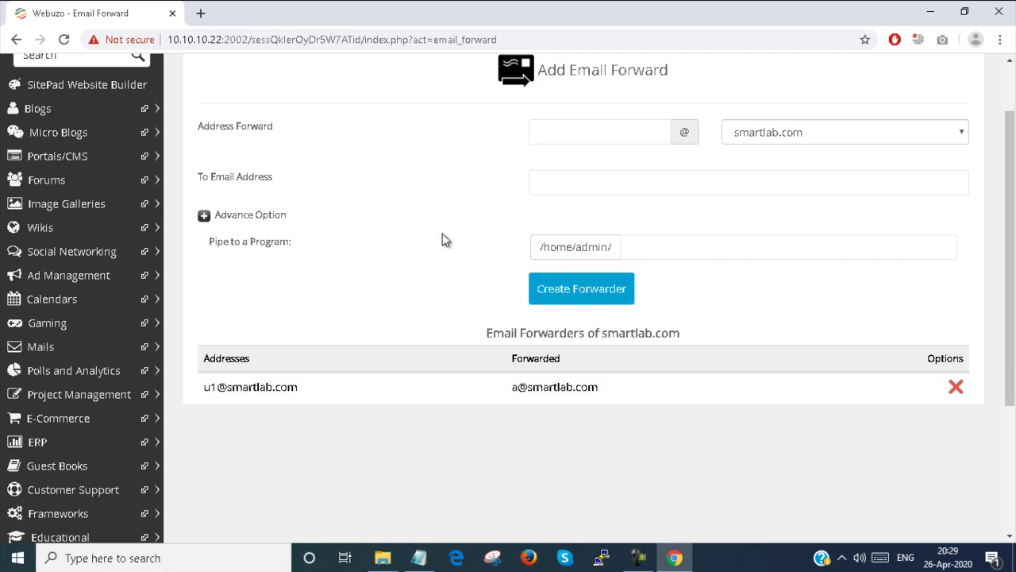
Step: Scroll up the Email Forward page to check the forwarder from the u1 mailbox to the a mailbox
scroll(401, 229, "up", 1)
Step: Inspect the smartlab.com MX record (priority 0, destination smartlab.com) without changing it, then go back Home
left_click(810, 73)
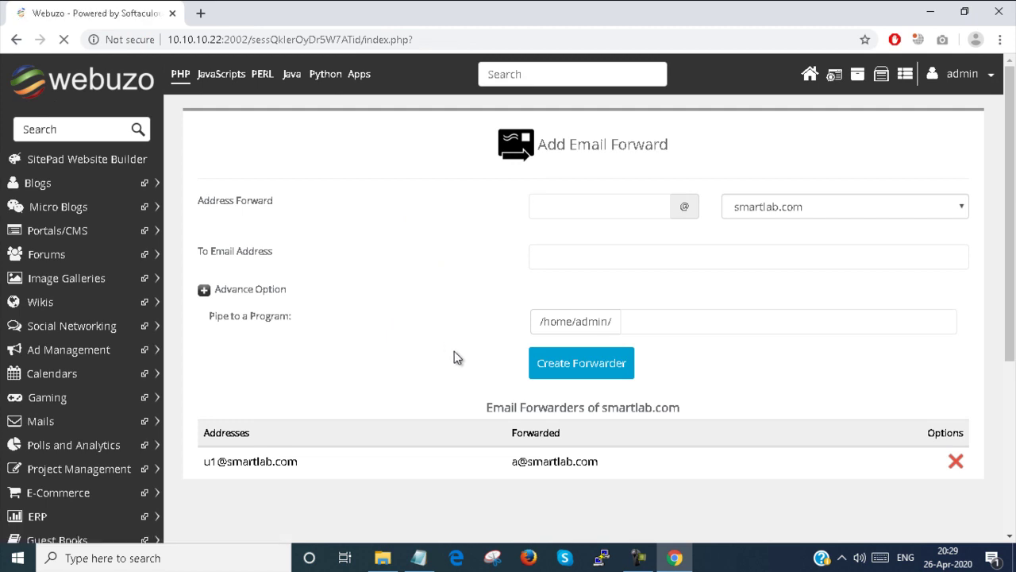
scroll(433, 390, "down", 4)
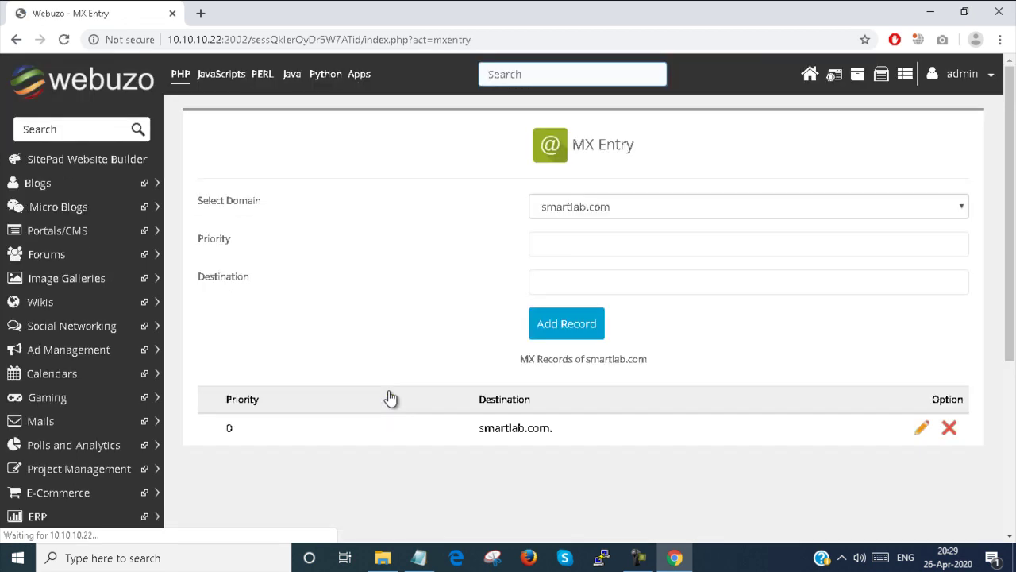
left_click(628, 290)
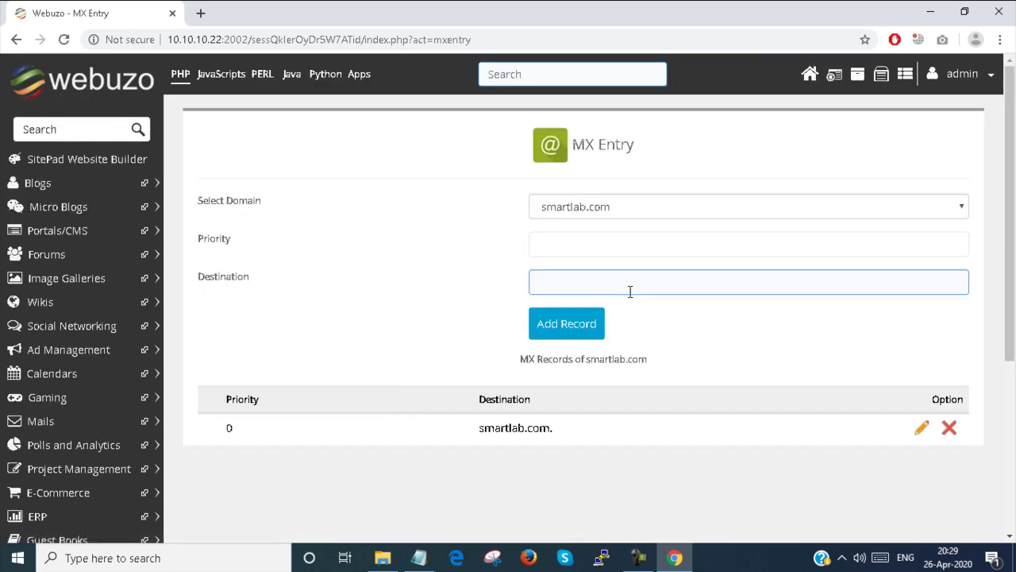
left_click(627, 312)
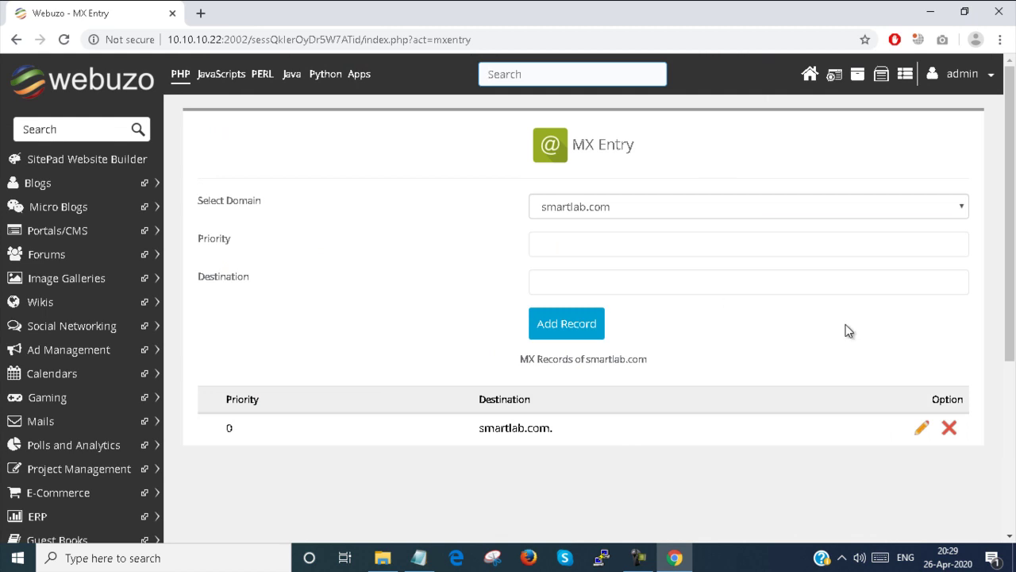
left_click(797, 324)
left_click(644, 240)
left_click(566, 292)
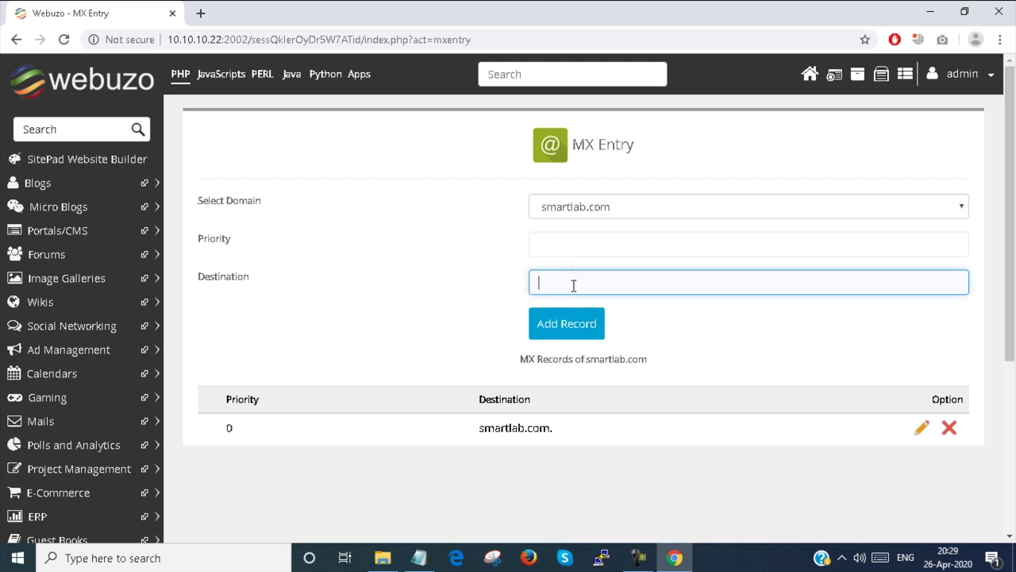
left_click(921, 427)
left_click(231, 432)
left_click(782, 425)
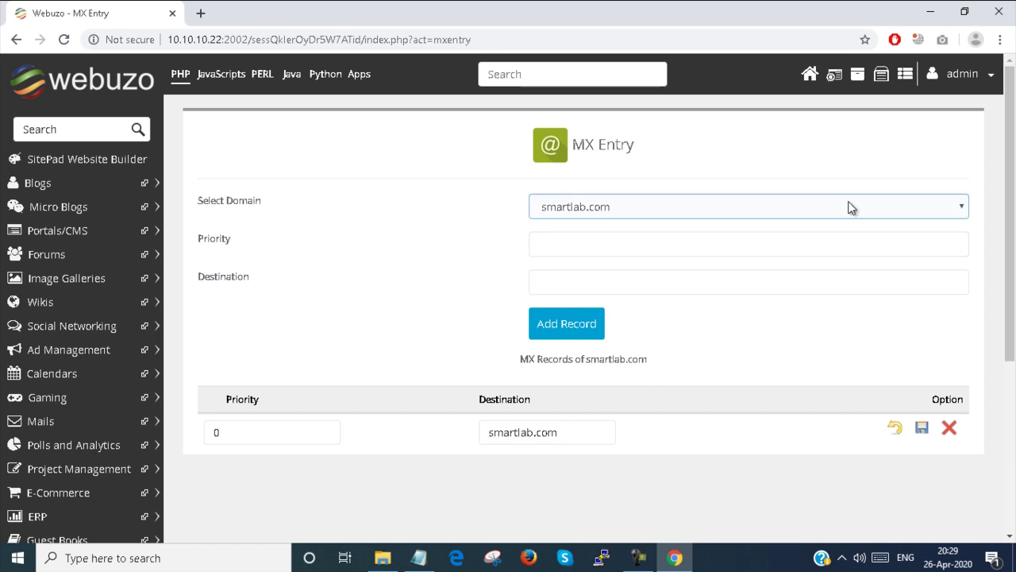
left_click(808, 75)
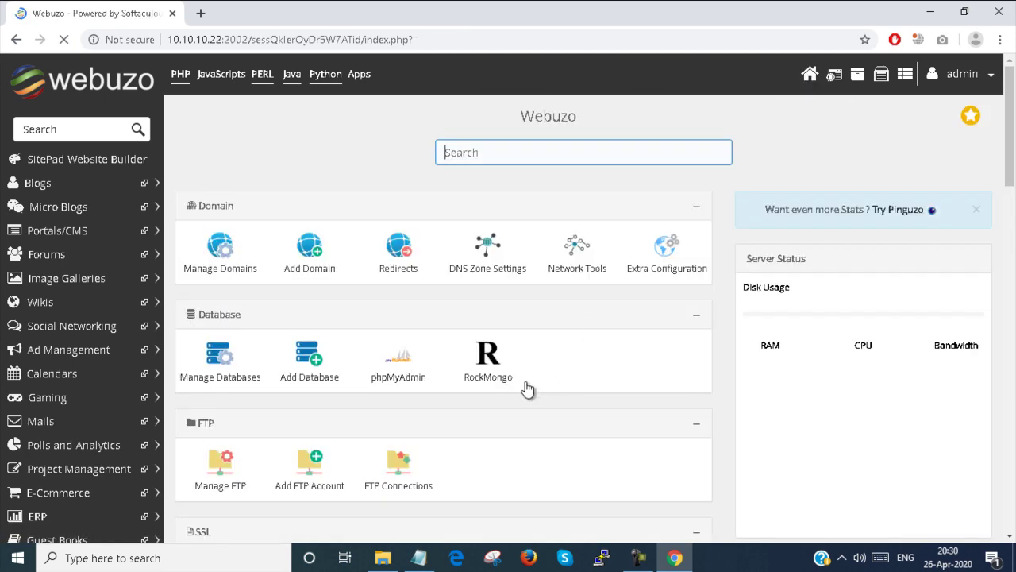
Step: Open webmail from the dashboard and sign in to the u1 smartlab.com mailbox with its password
scroll(528, 389, "down", 4)
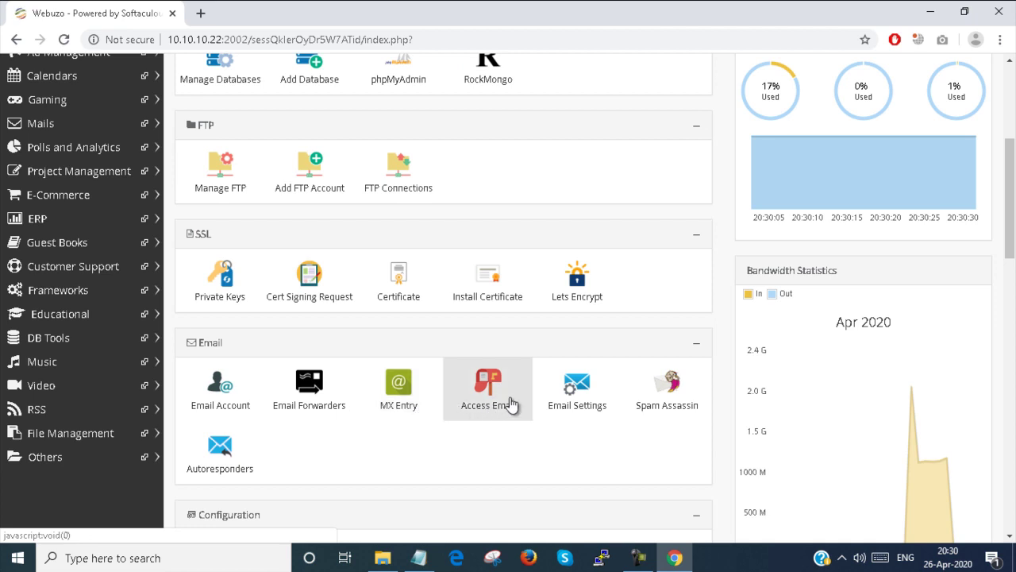
left_click(509, 403)
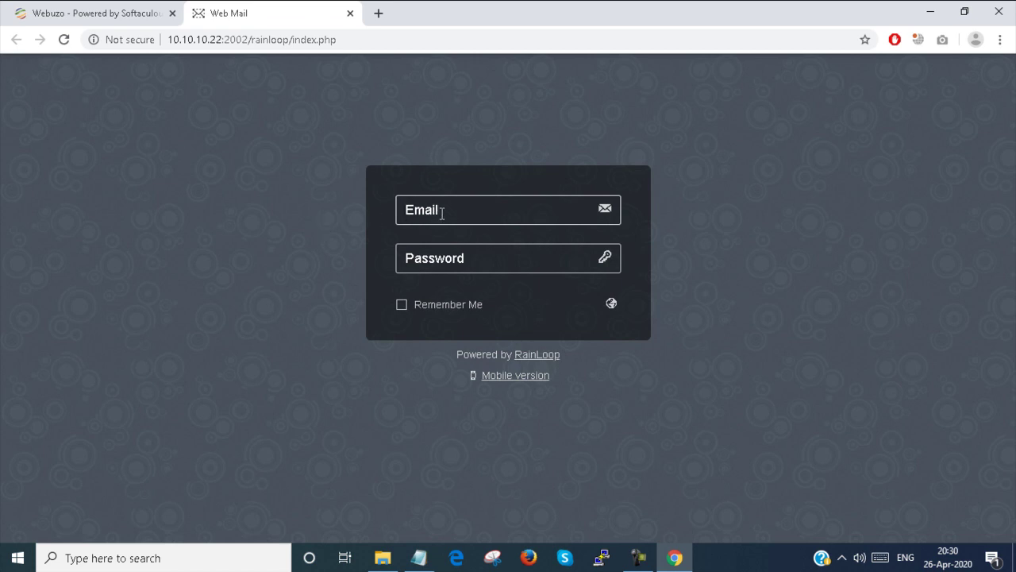
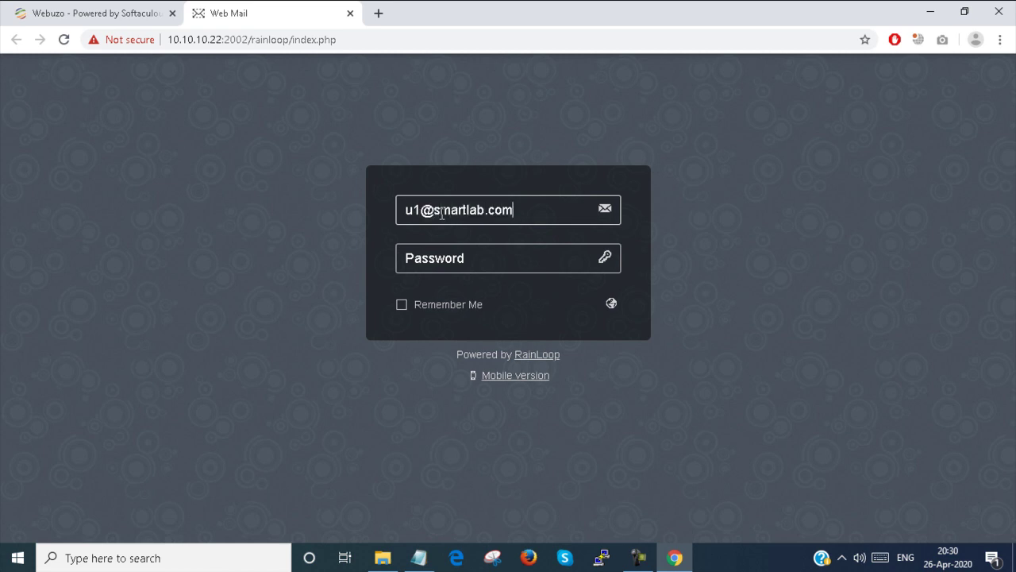
key("Tab")
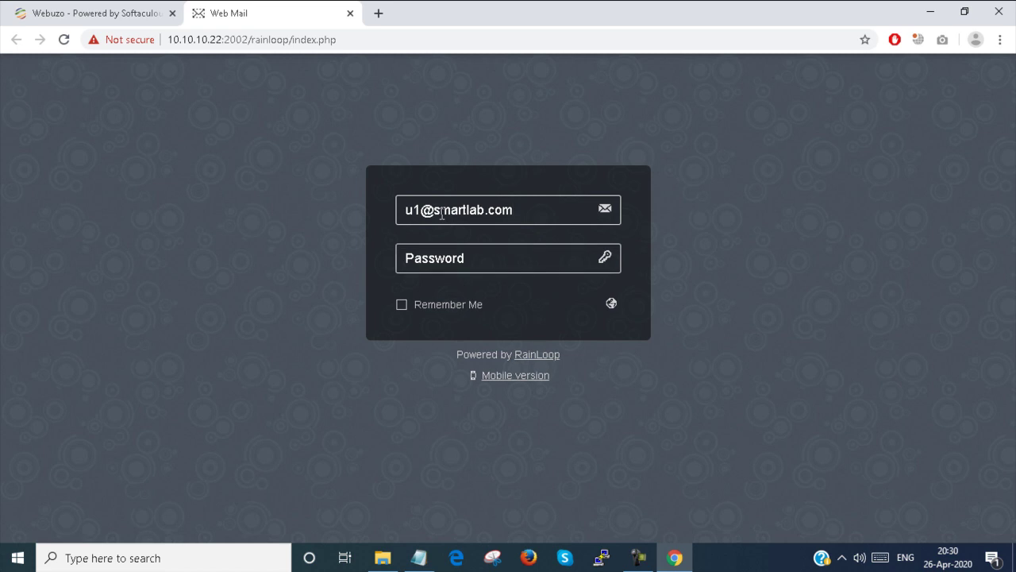
key("Return")
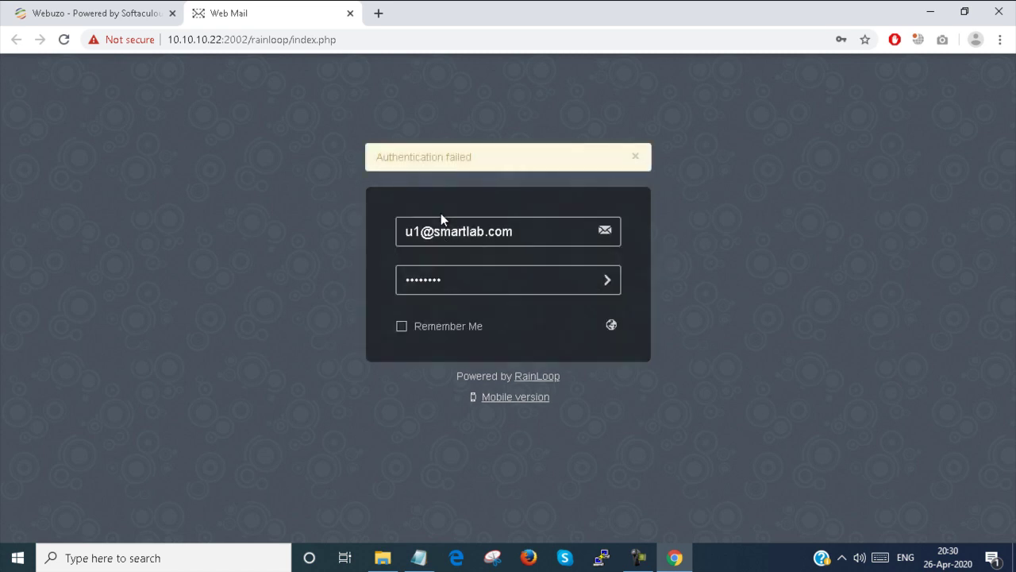
Step: Replace the rejected password and retry the webmail sign-in
double_click(469, 281)
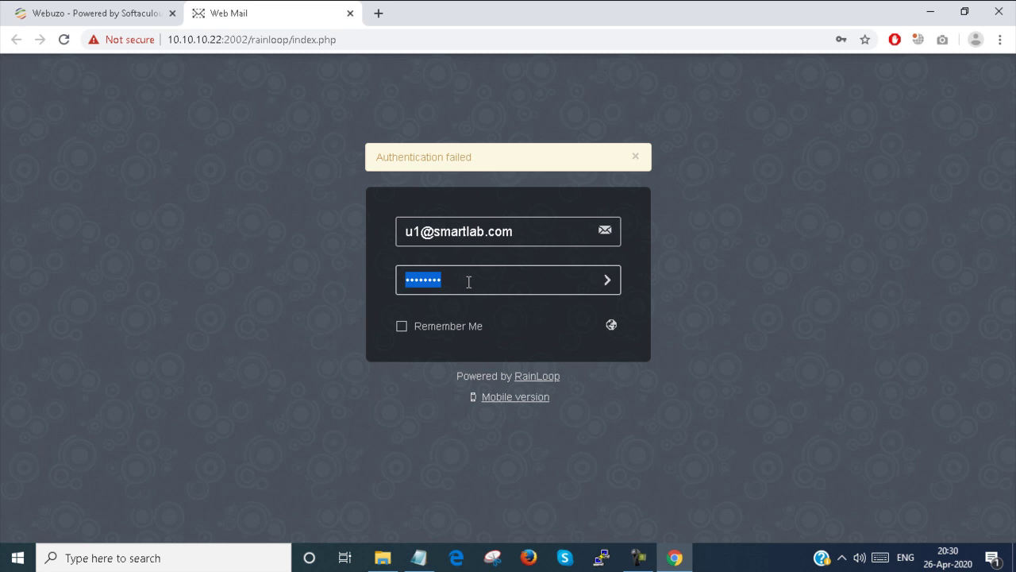
type("p")
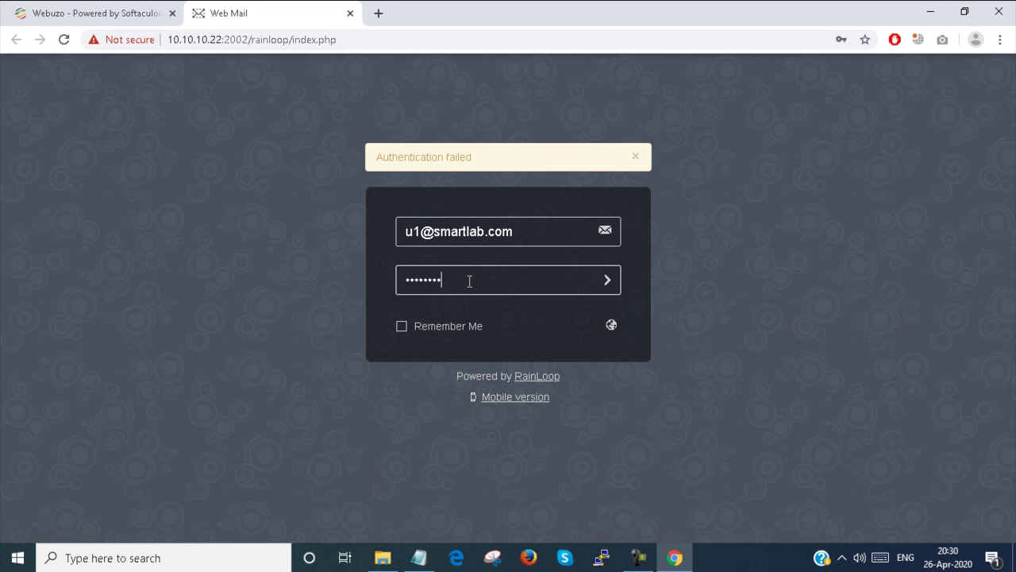
key("Return")
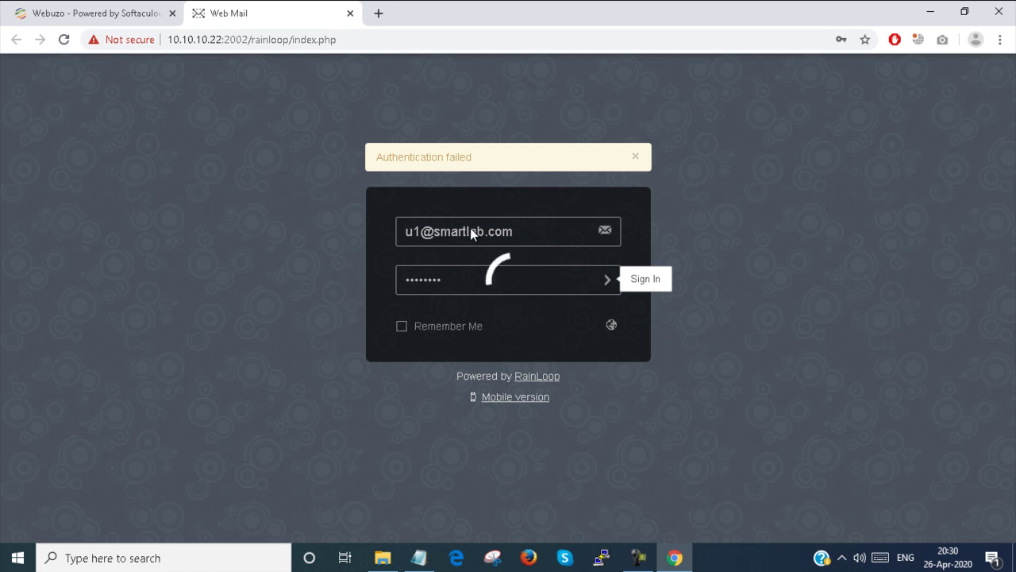
Step: In Webuzo's Email Account list, set and save a new password for the a mailbox
left_click(102, 16)
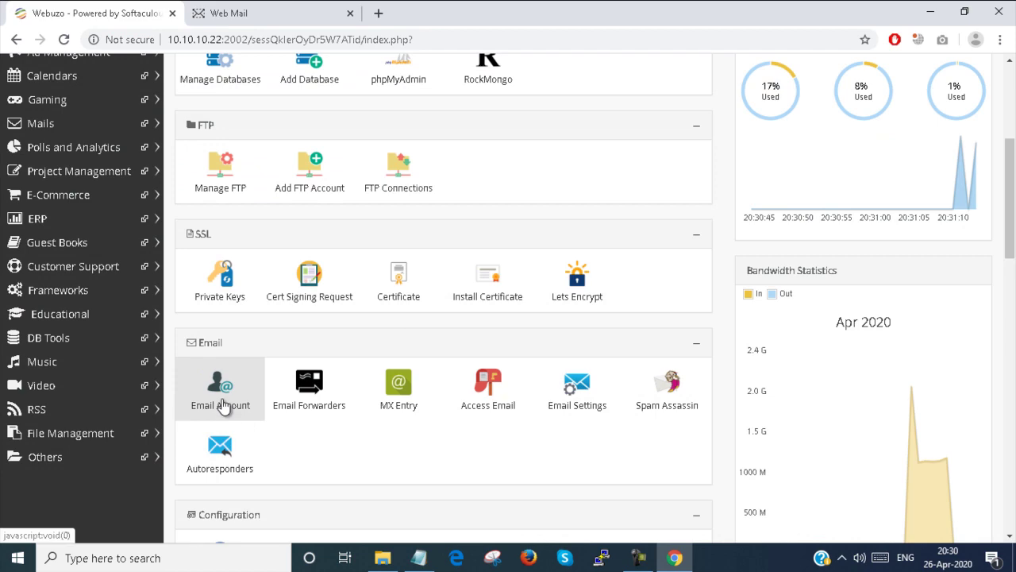
left_click(214, 394)
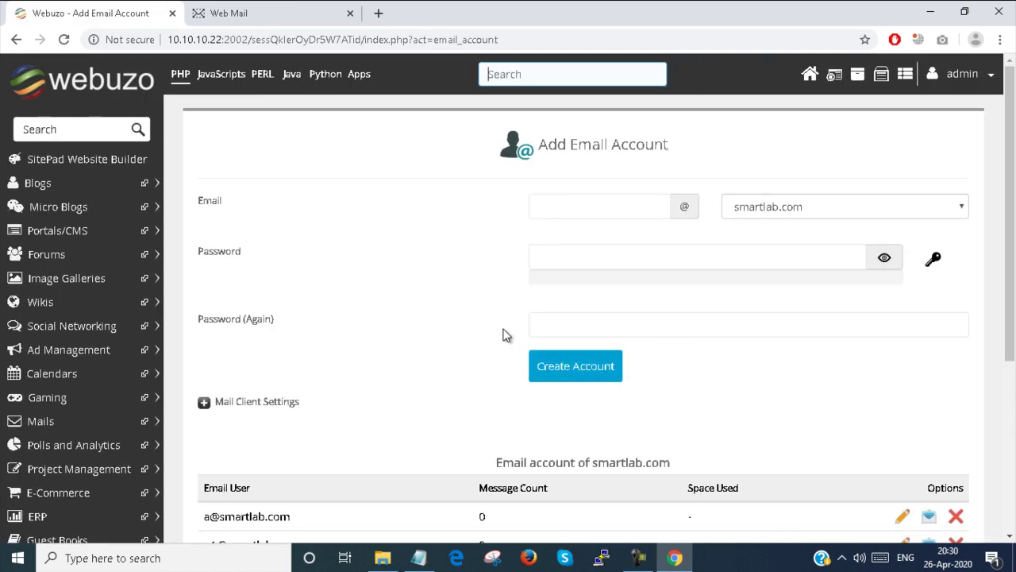
scroll(505, 334, "down", 3)
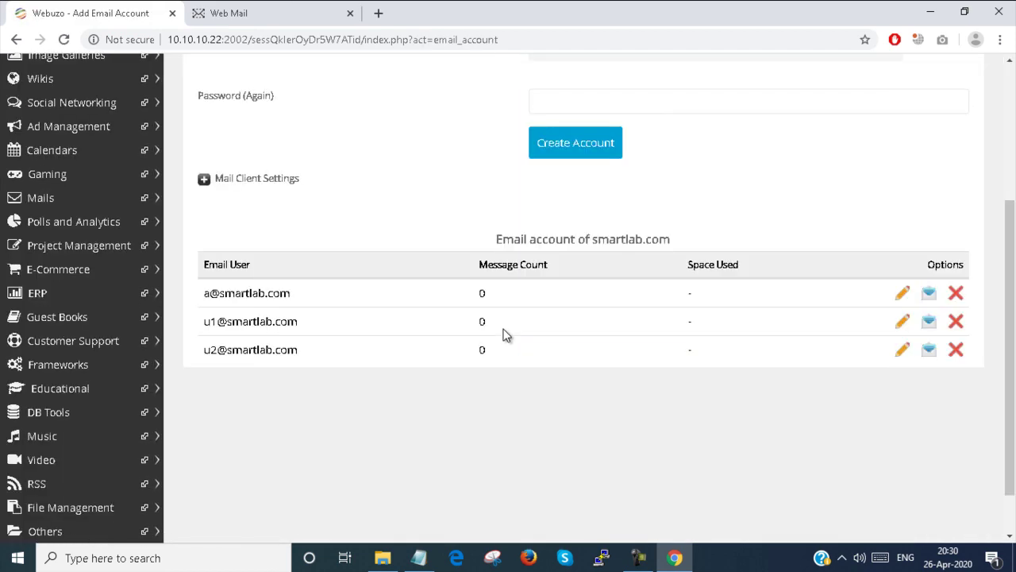
left_click(902, 293)
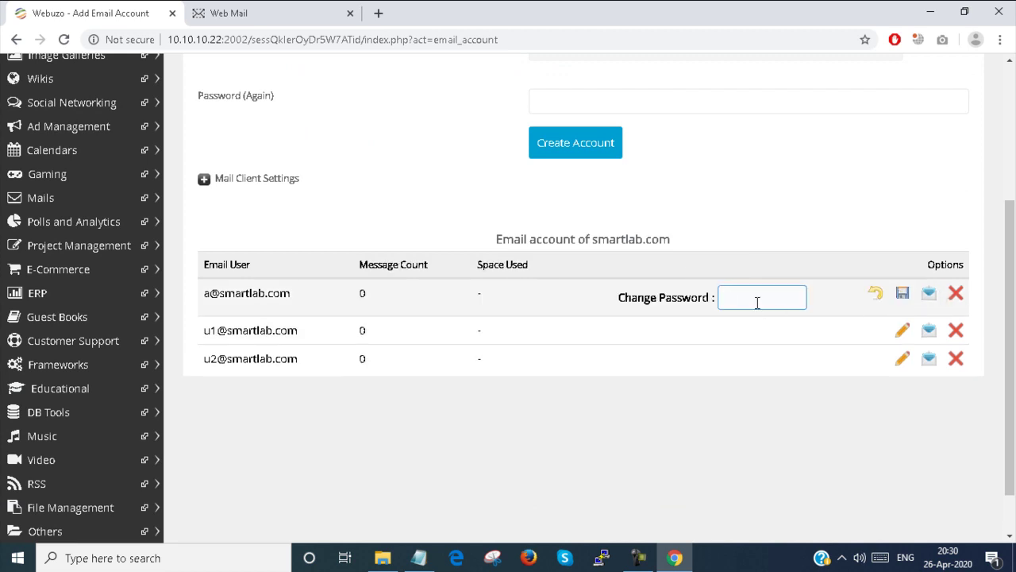
left_click(903, 293)
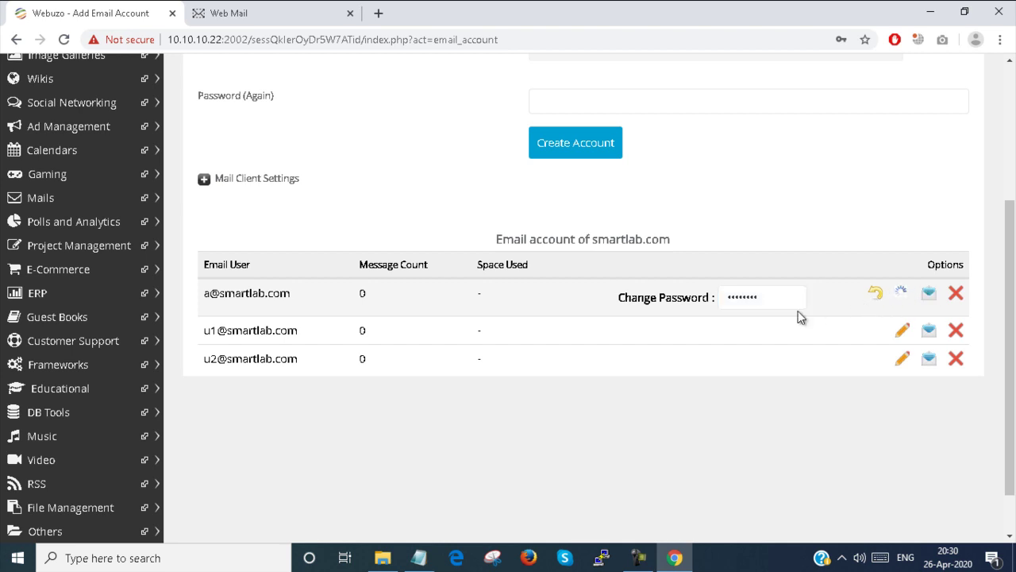
Step: Save new passwords for the u1 and u2 mailboxes and acknowledge the confirmation
left_click(902, 322)
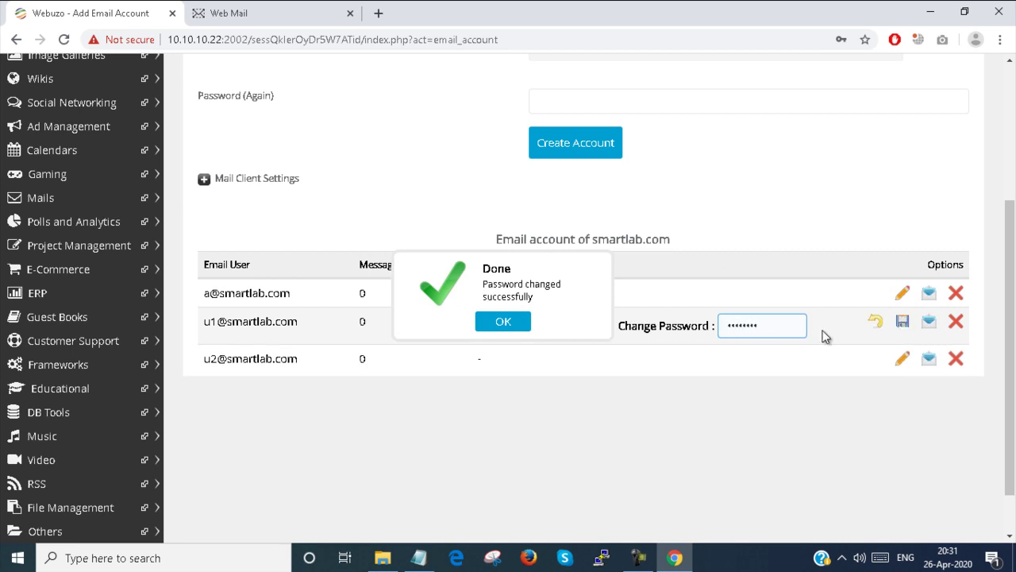
left_click(903, 322)
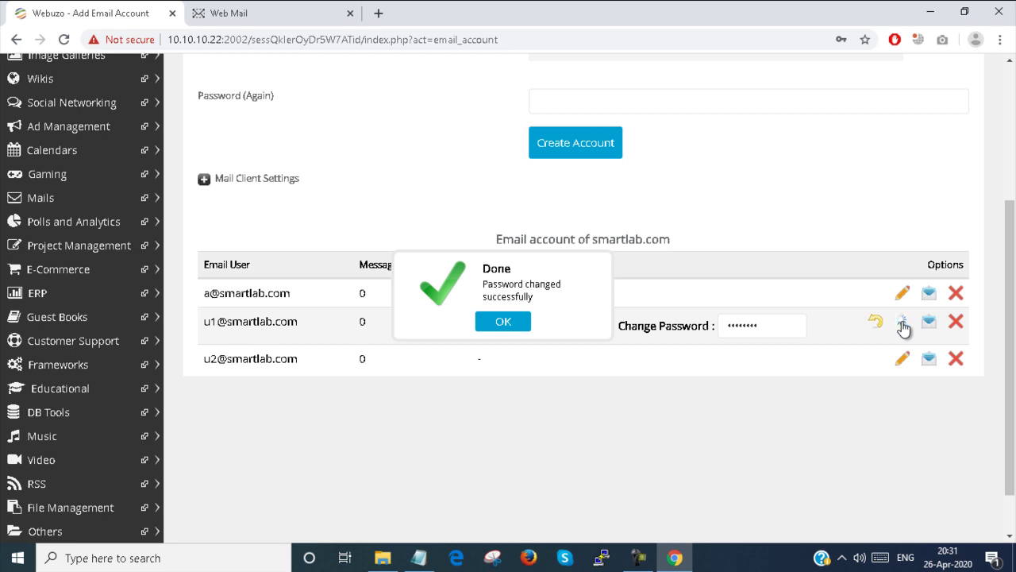
left_click(902, 358)
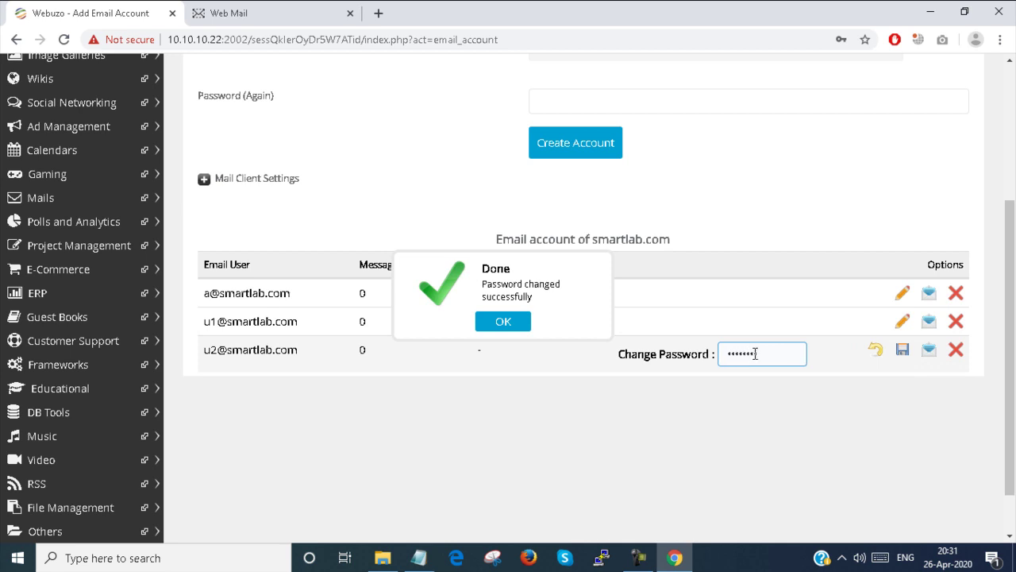
left_click(902, 351)
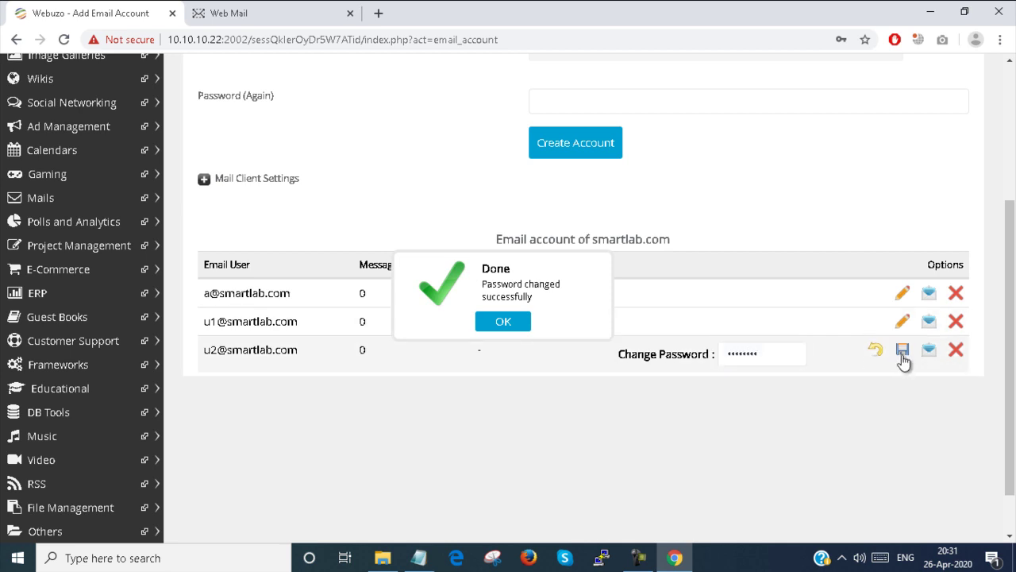
left_click(517, 325)
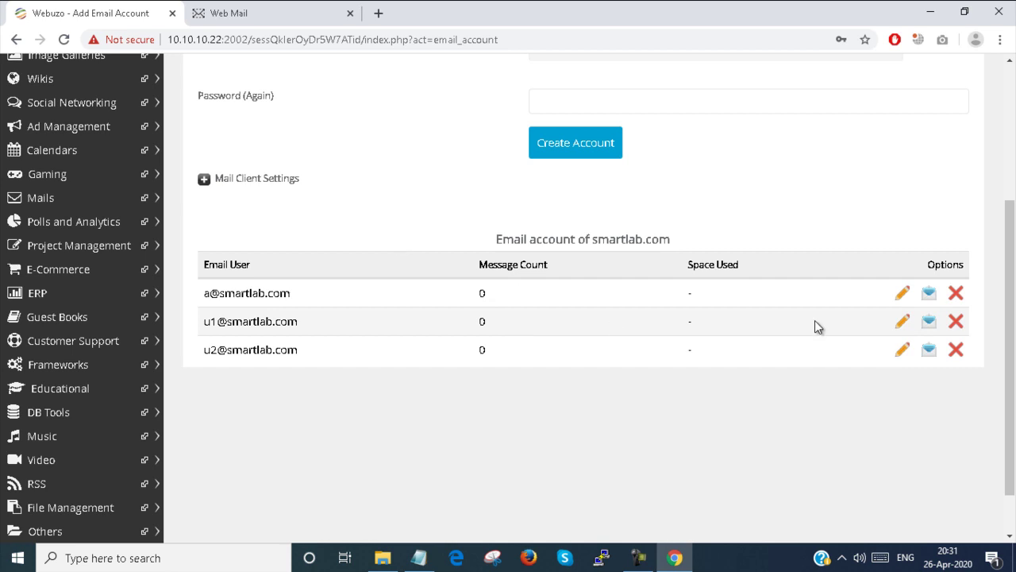
Step: Close the duplicate webmail tabs left open
left_click(929, 296)
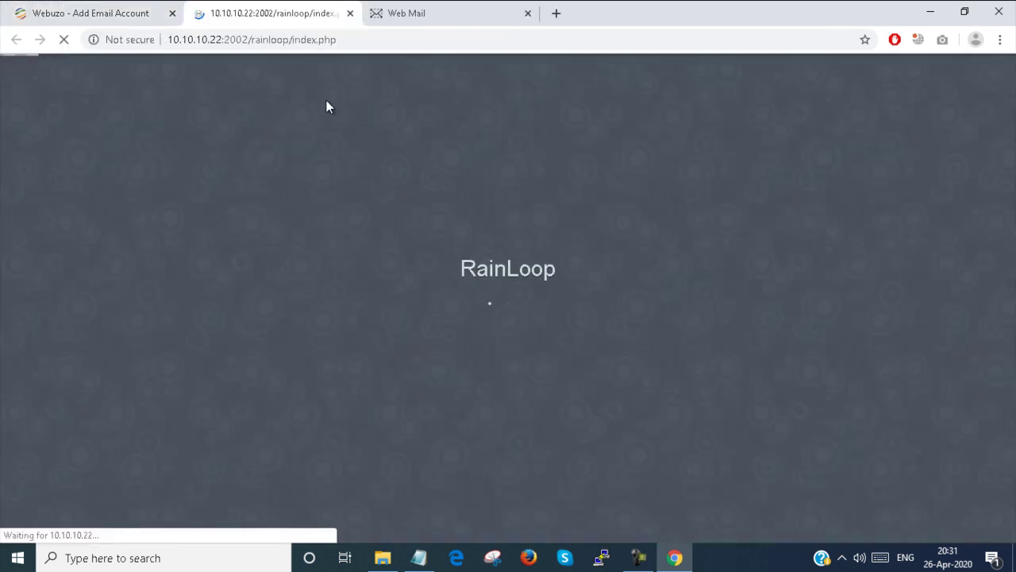
left_click(377, 19)
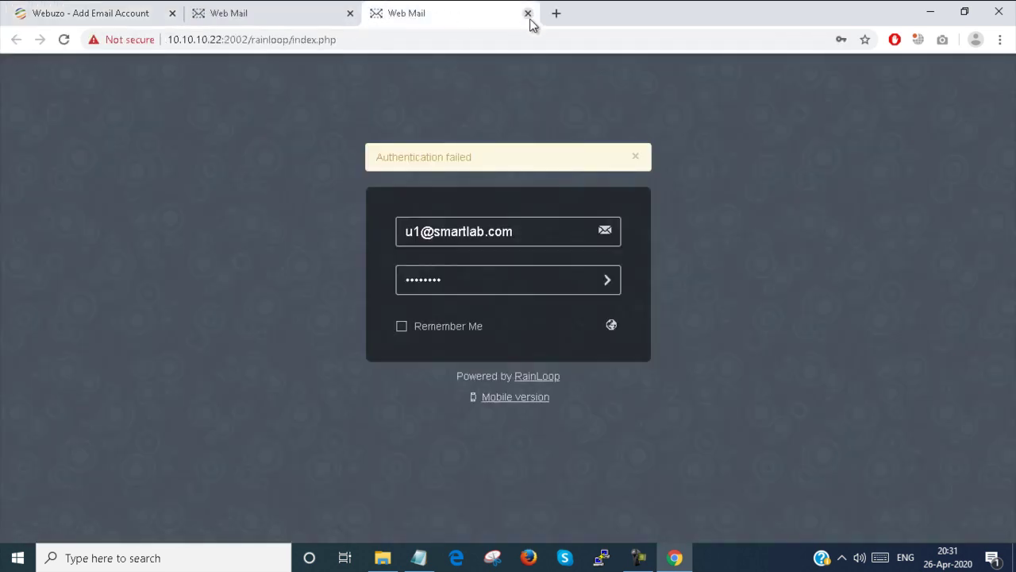
left_click(528, 13)
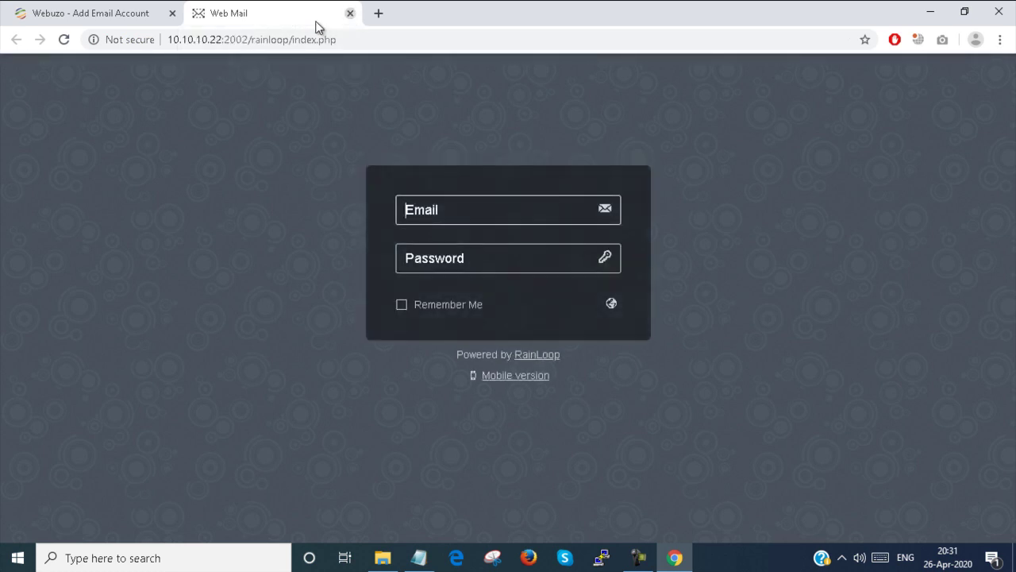
left_click(350, 13)
scroll(850, 119, "up", 3)
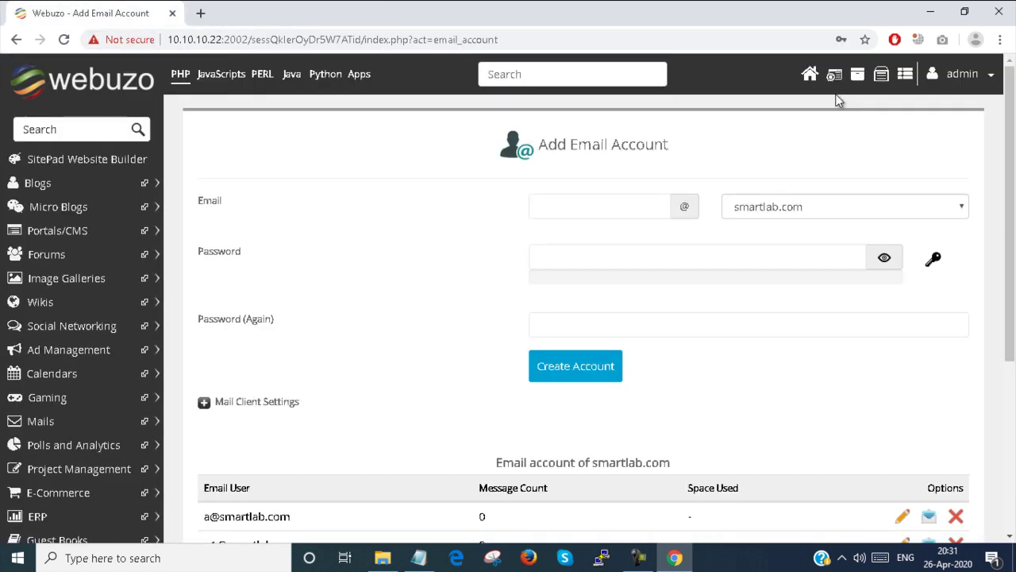
Step: Return to the Webuzo dashboard and launch Access Email in a new tab
left_click(810, 74)
left_click(586, 251)
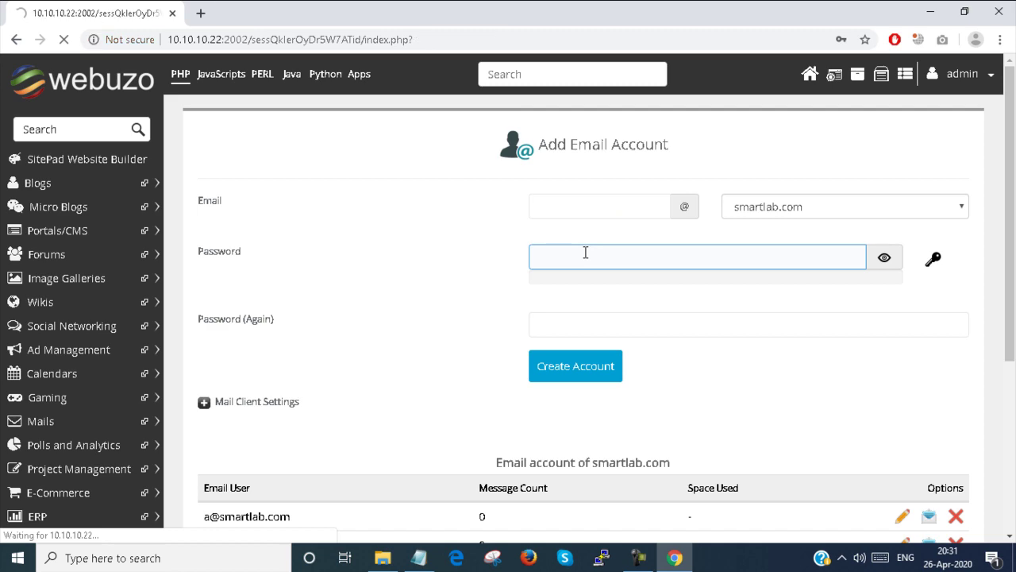
scroll(585, 251, "down", 3)
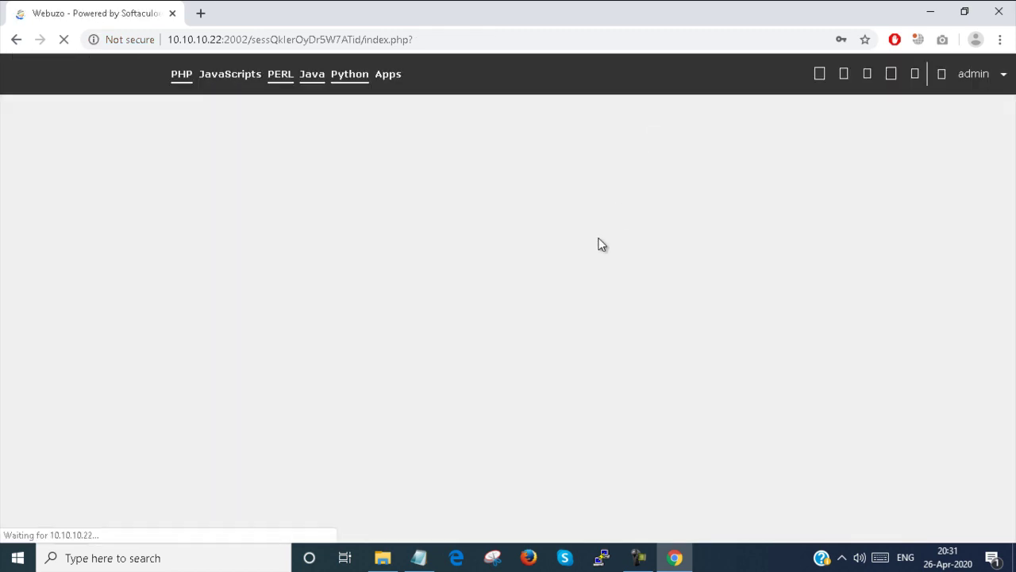
scroll(507, 310, "down", 2)
scroll(508, 310, "down", 3)
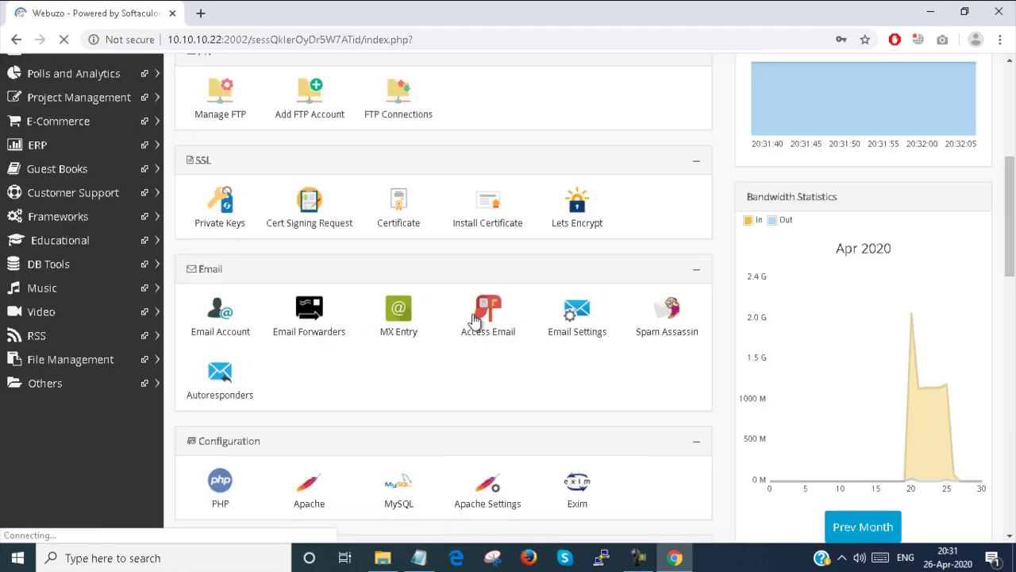
left_click(483, 318)
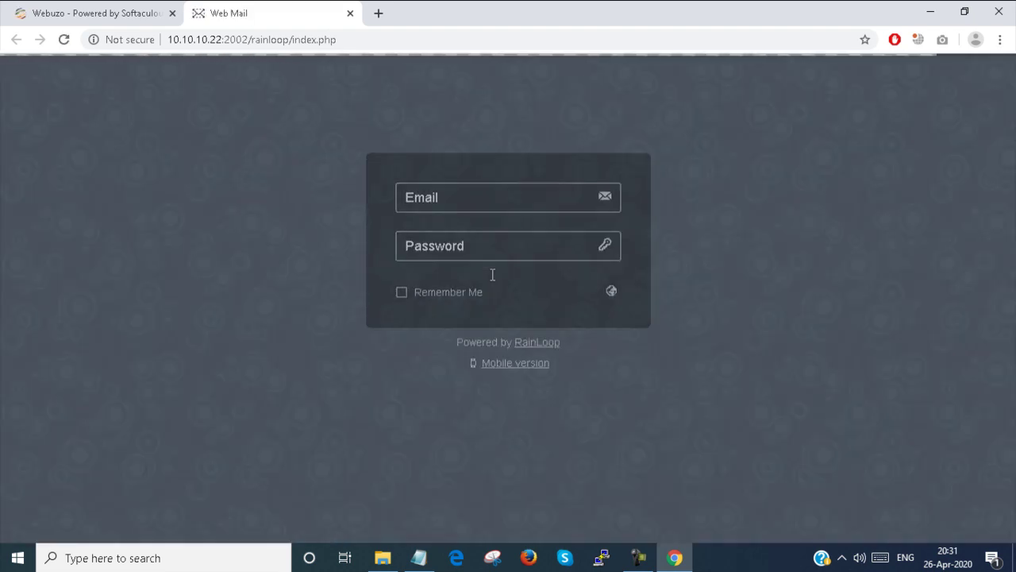
Step: Sign in to the u1 smartlab.com mailbox with its new password
type("u1")
double_click(459, 202)
left_click(459, 202)
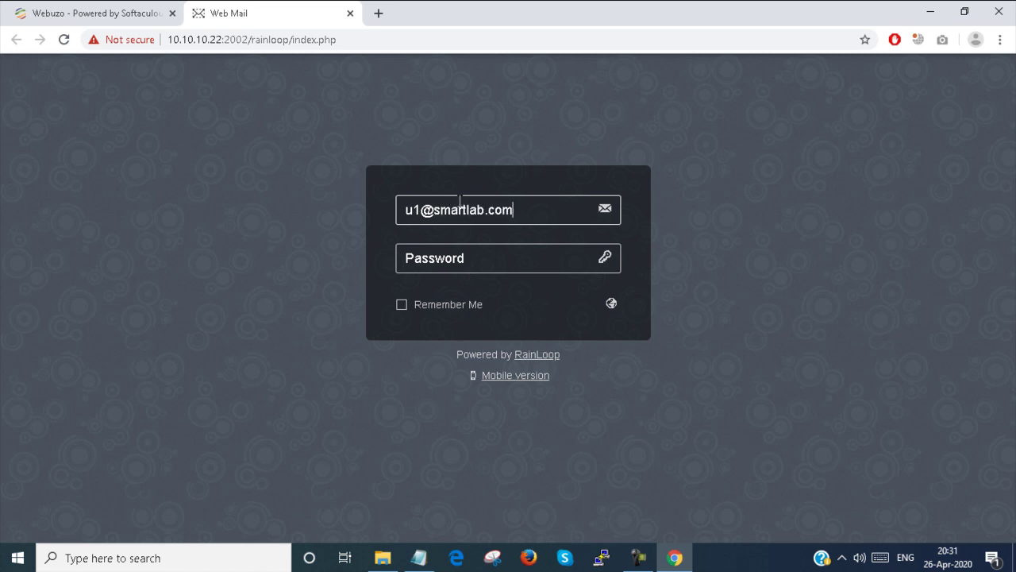
key("Tab")
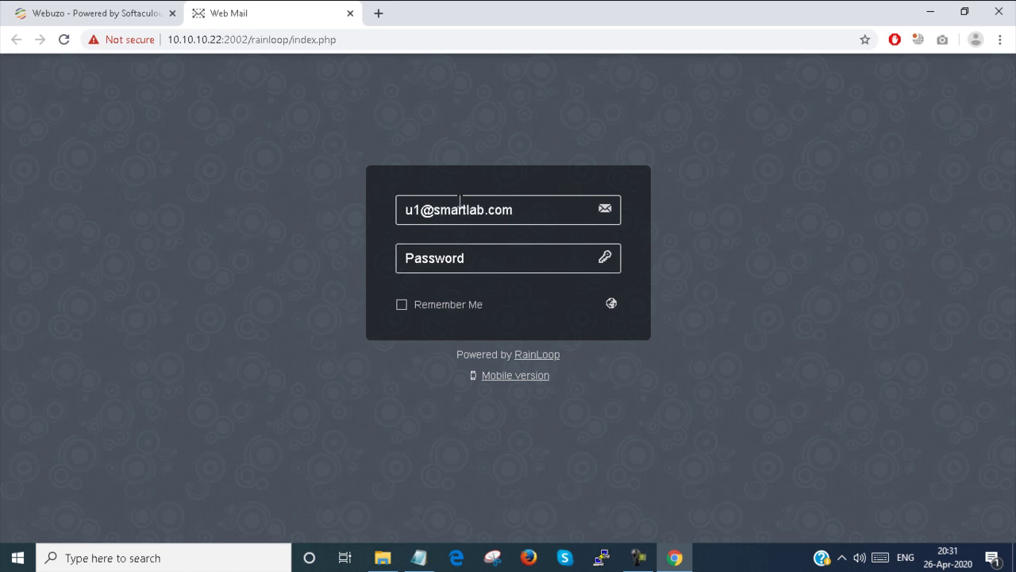
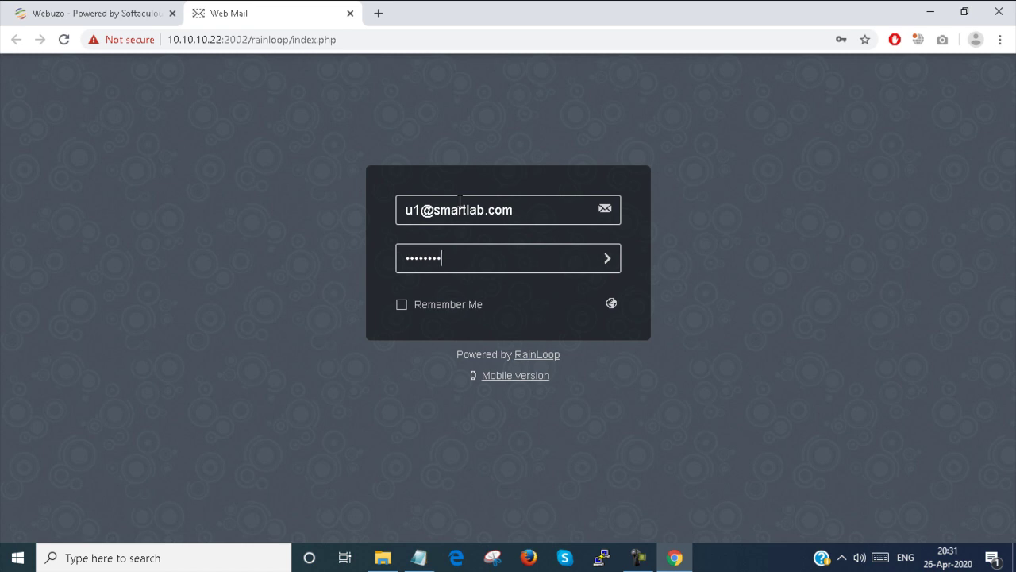
key("Return")
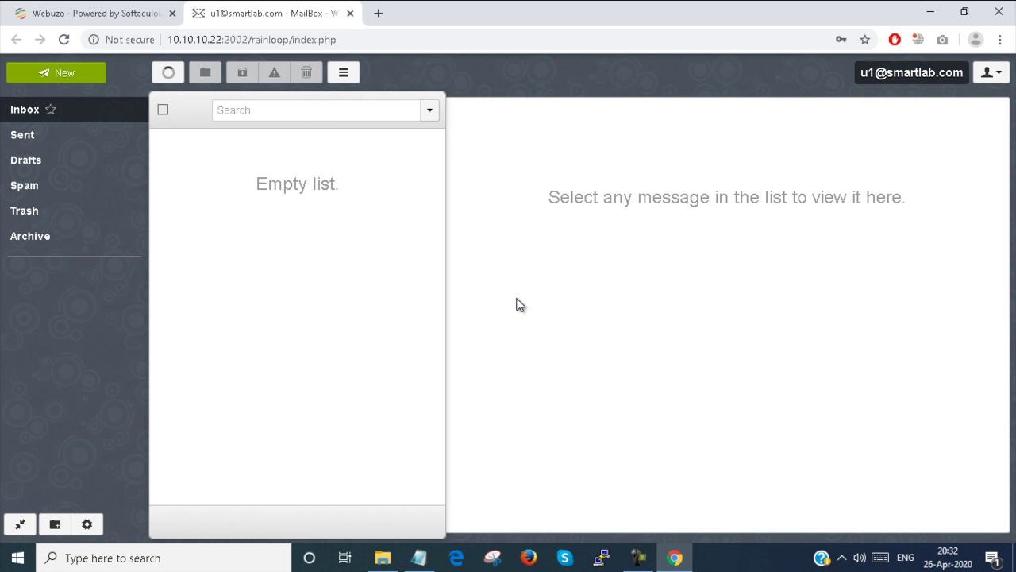
Step: Log out of the u1 mailbox and enter the u2 account's address on the login form
left_click(992, 72)
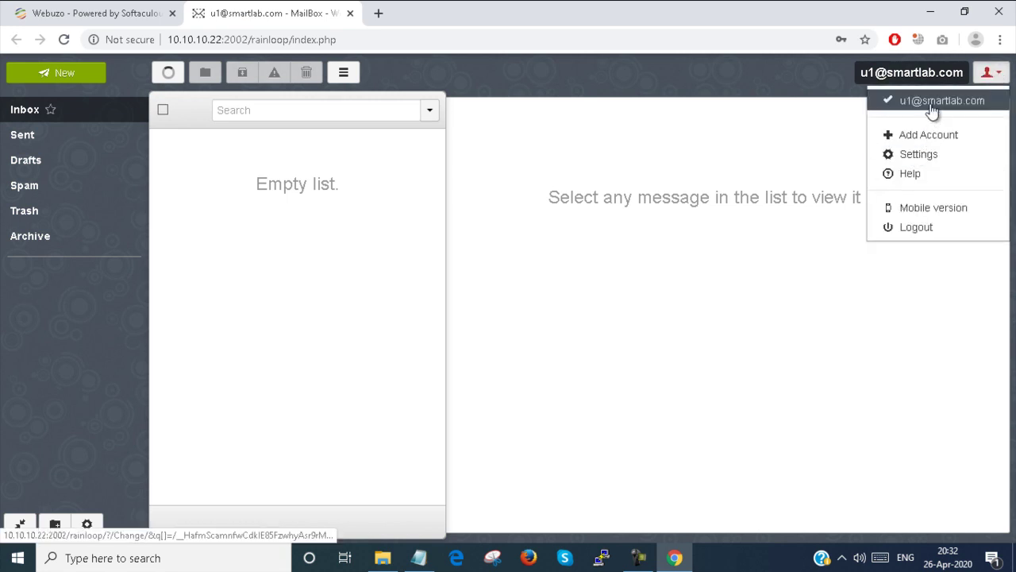
left_click(913, 227)
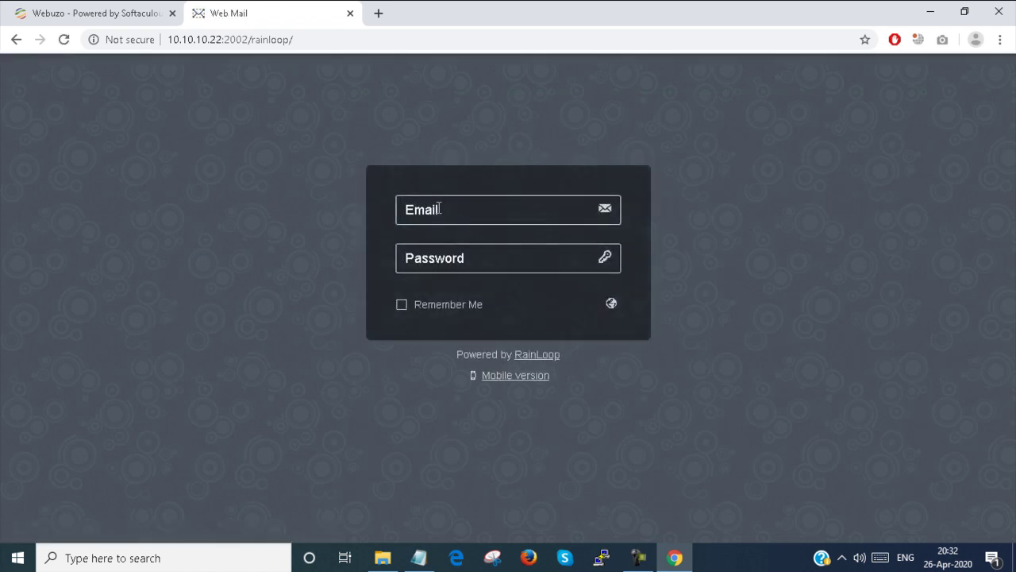
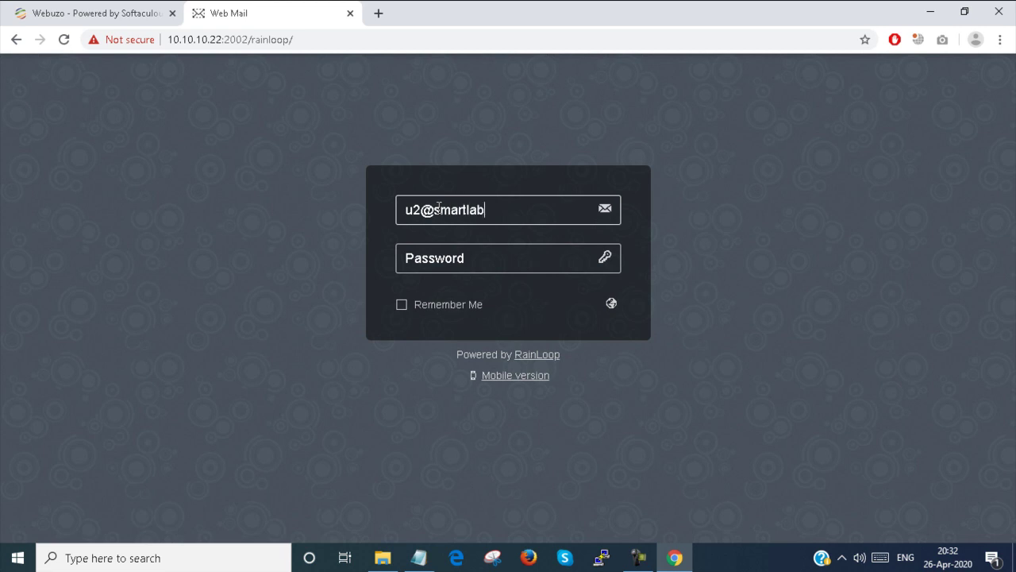
Step: Enter the u2 account's password and sign in to its mailbox
key("Tab")
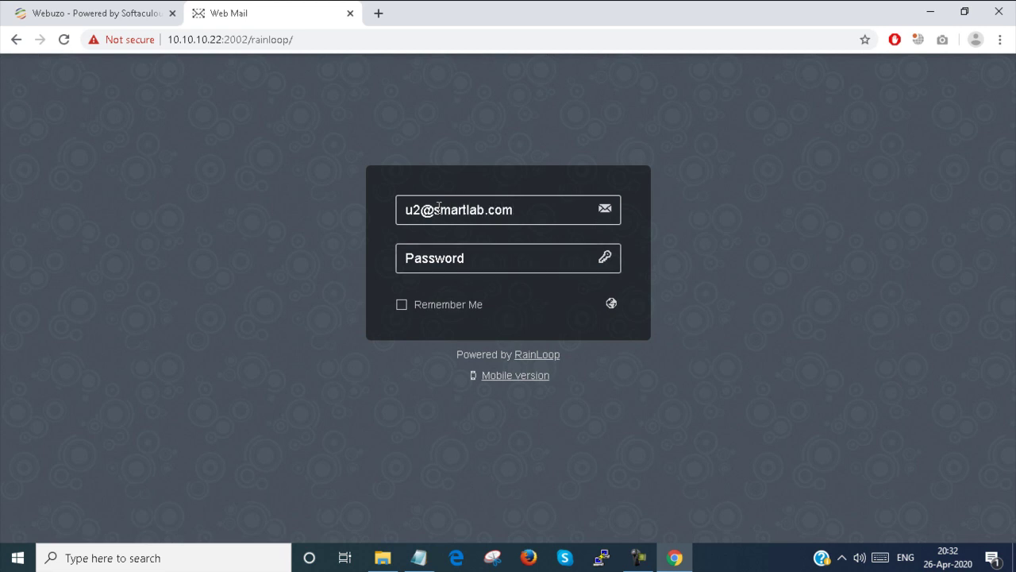
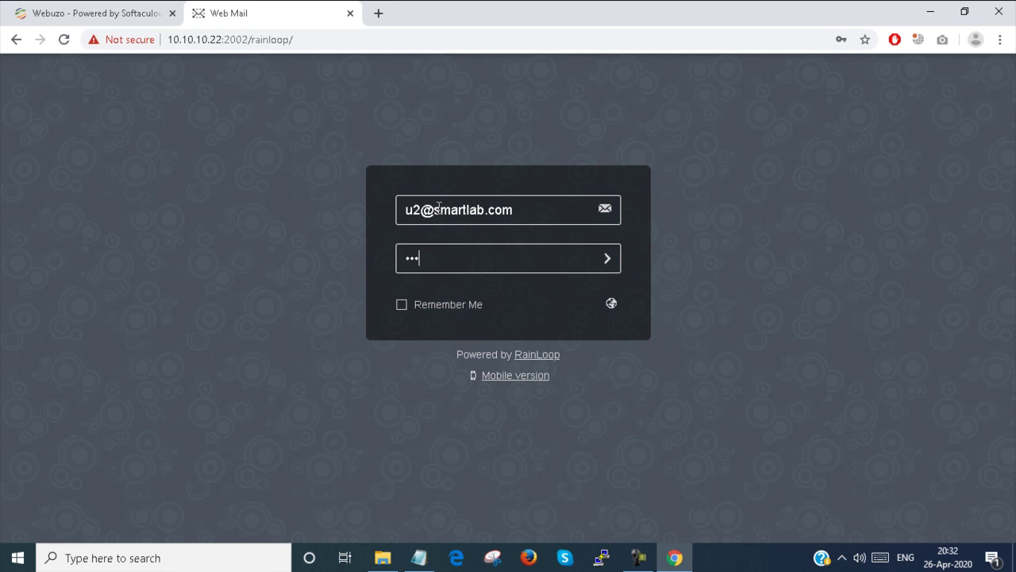
key("Return")
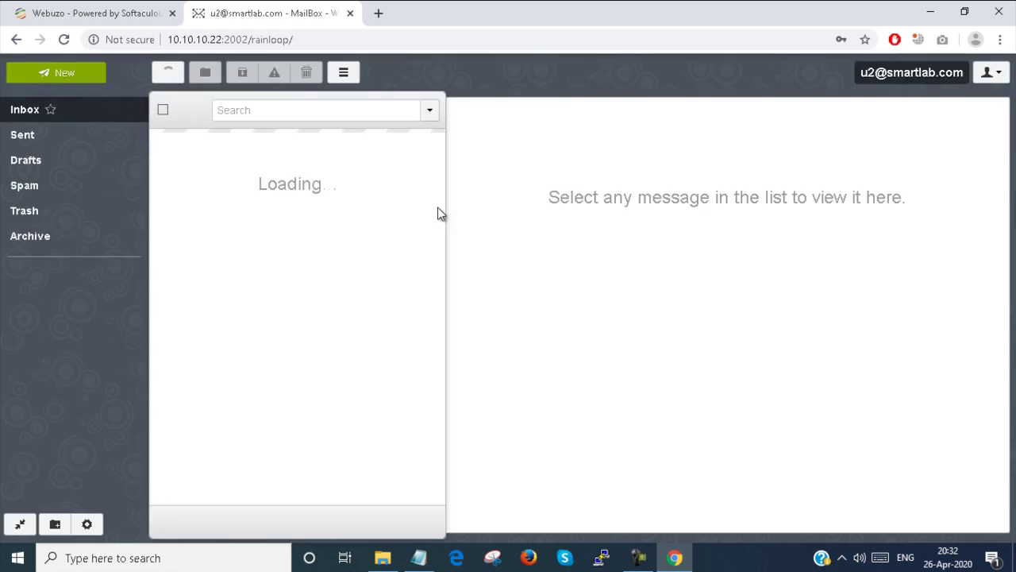
Step: Send the u1 account a message with subject 'Test' and body 'Test Email'
left_click(47, 72)
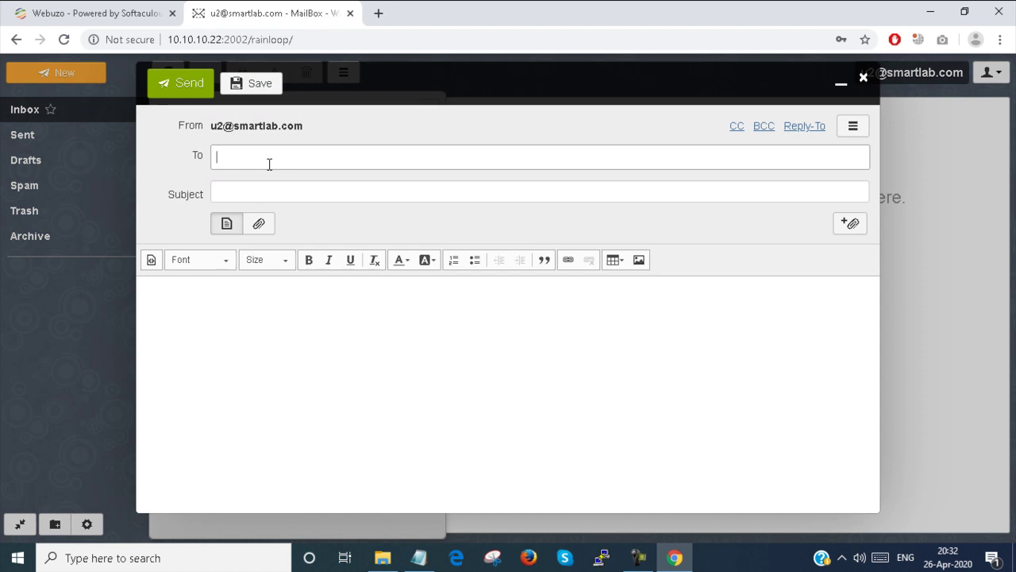
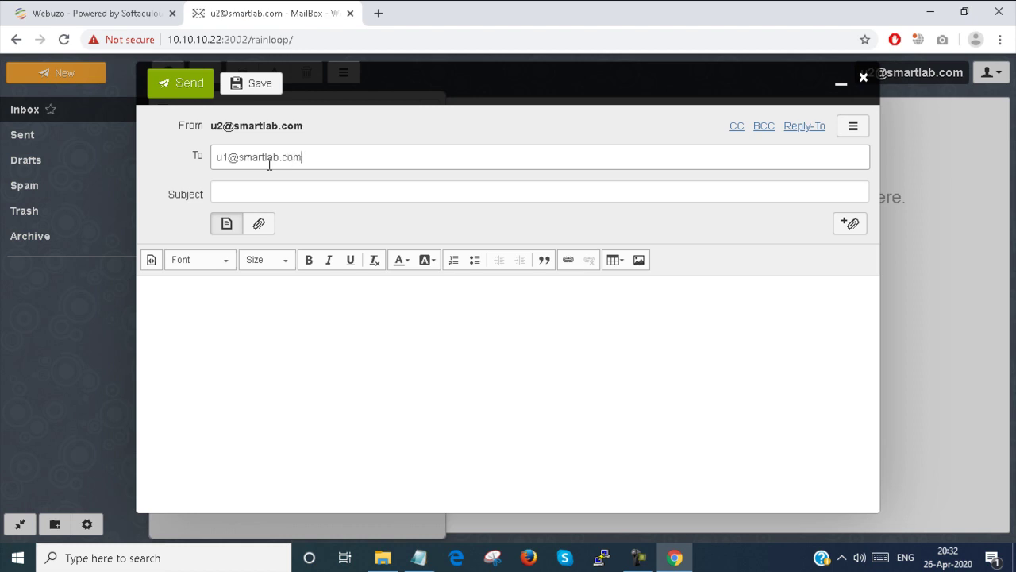
left_click(264, 187)
type("Test")
key("Tab")
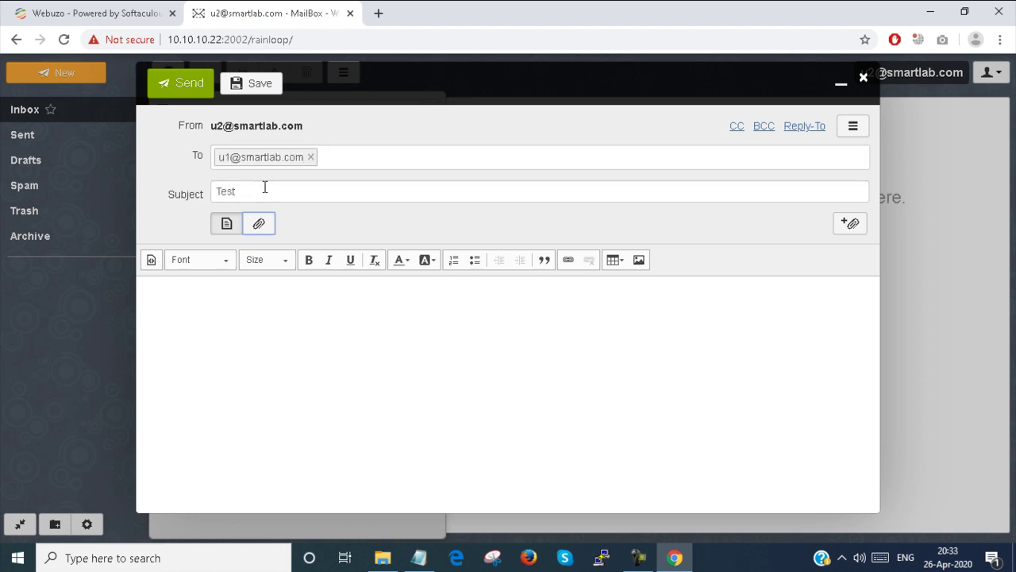
key("Tab")
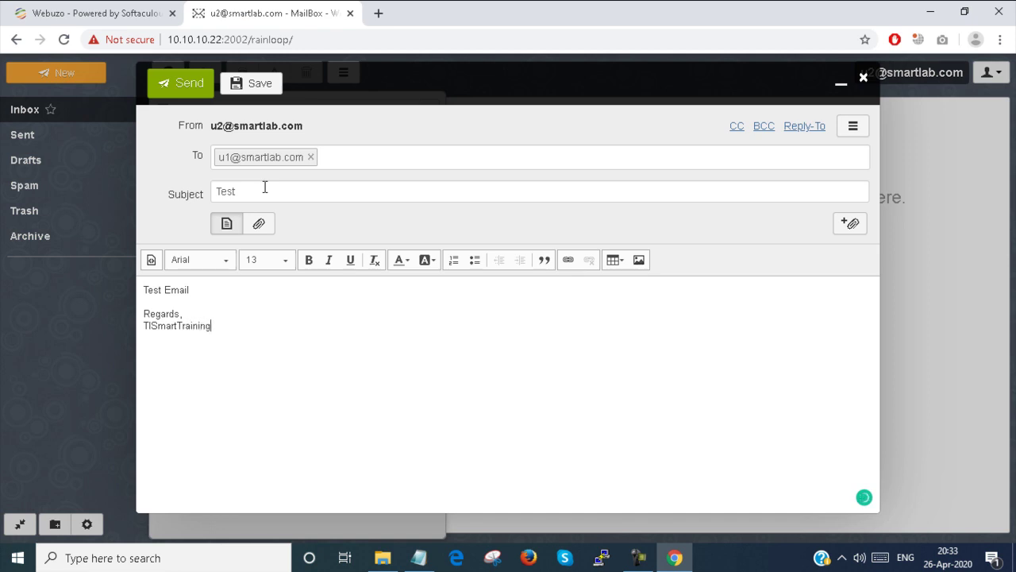
left_click(184, 83)
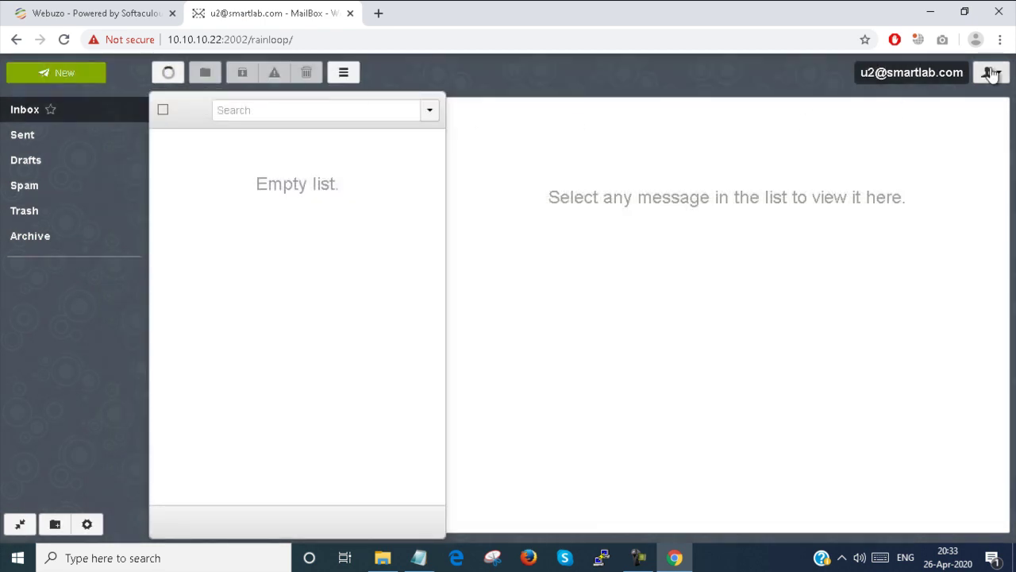
Step: Log out of the u2 account and sign in to the u1 mailbox with its password
left_click(990, 73)
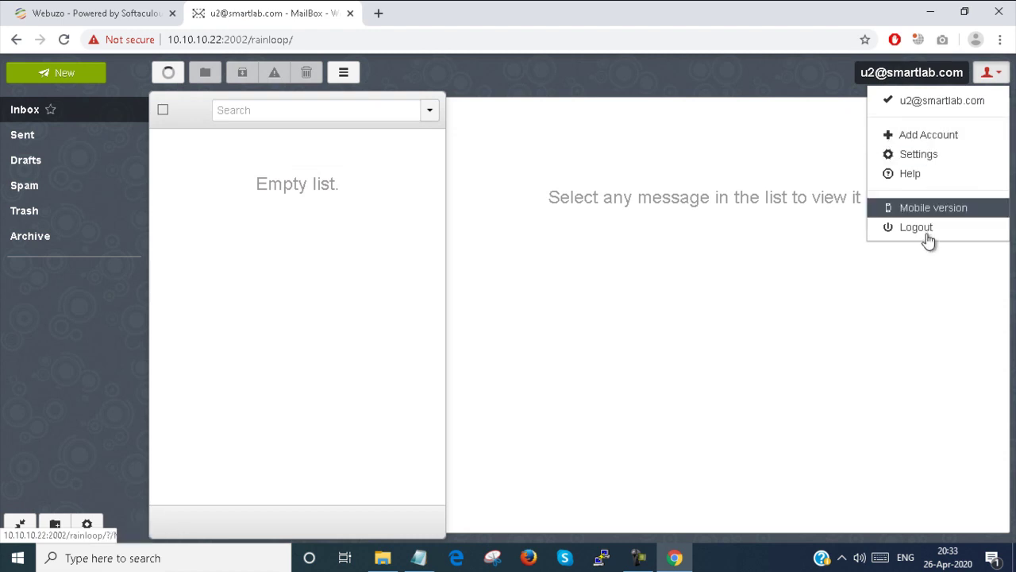
left_click(921, 229)
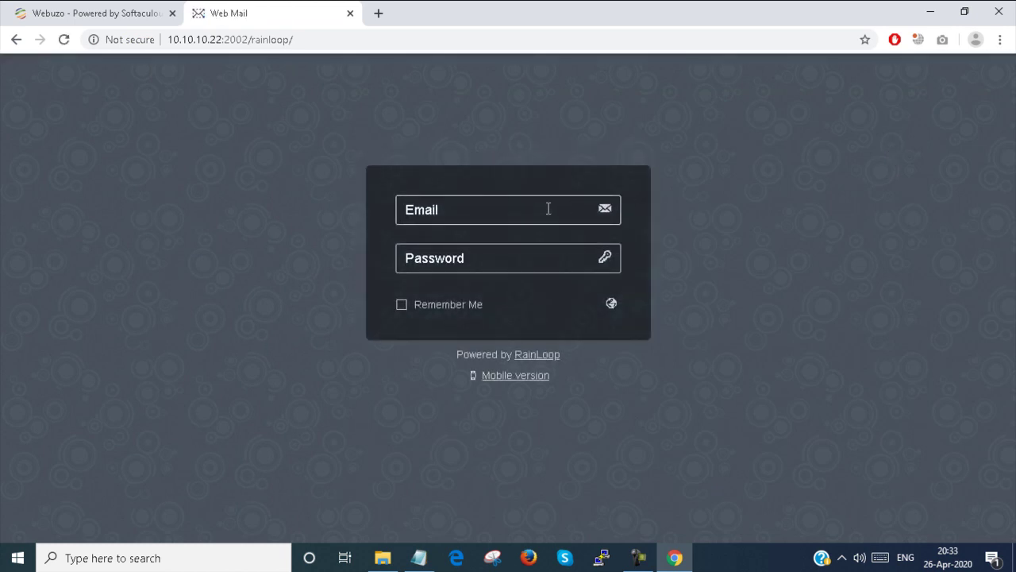
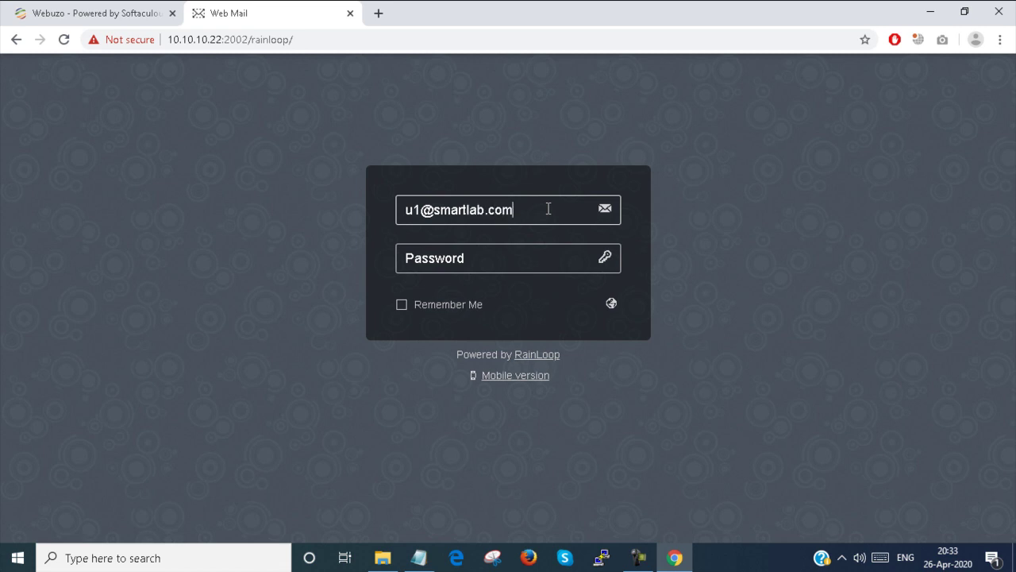
key("Tab")
type("••")
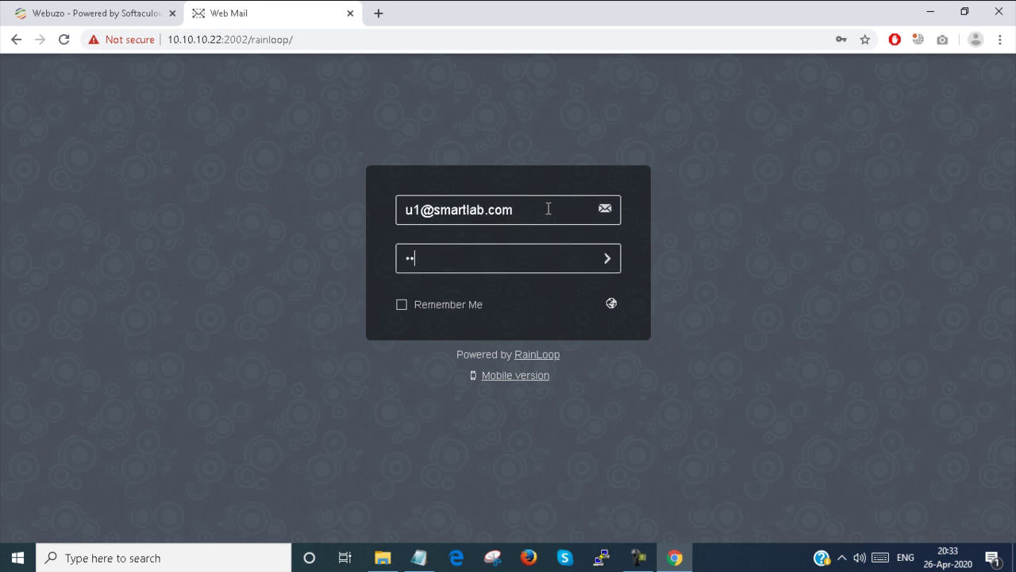
key("Return")
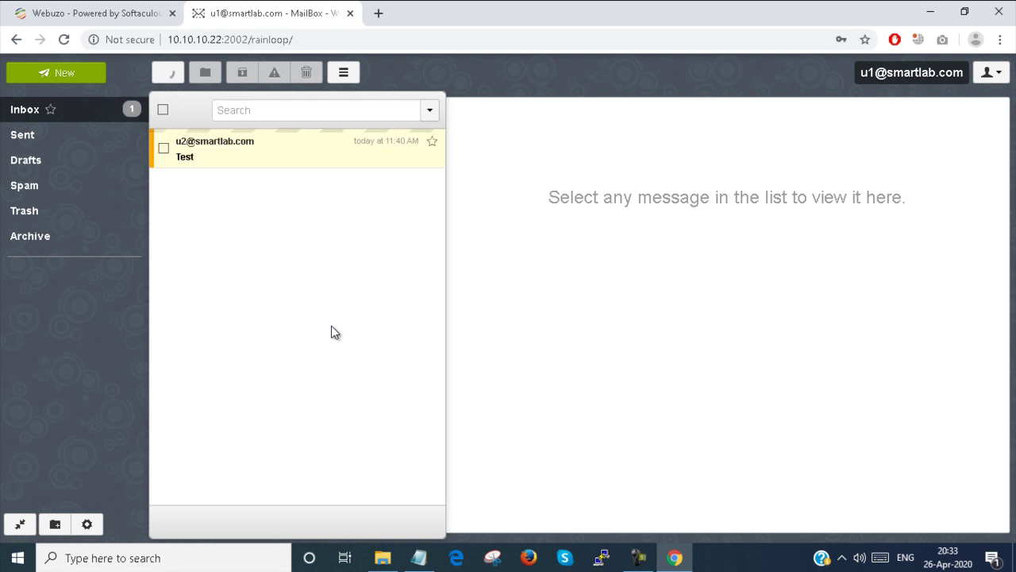
Step: Open the received Test message, then log out of the u1 mailbox
left_click(254, 162)
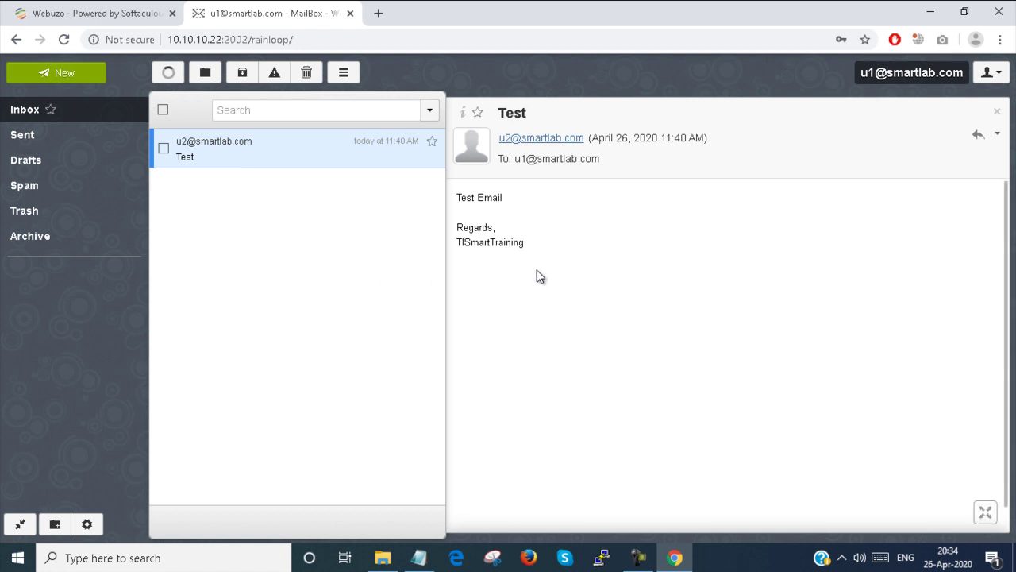
left_click(94, 13)
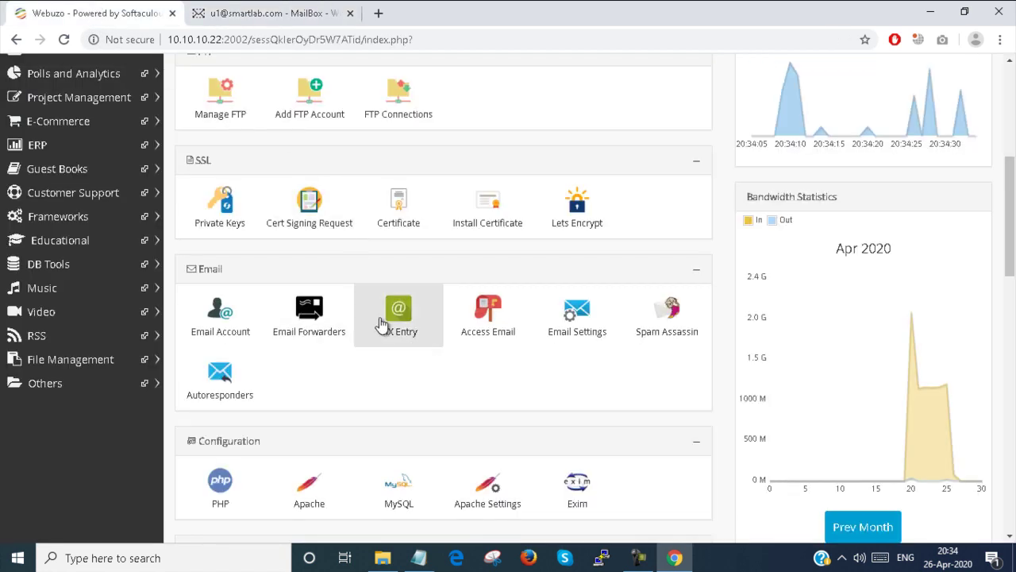
left_click(280, 29)
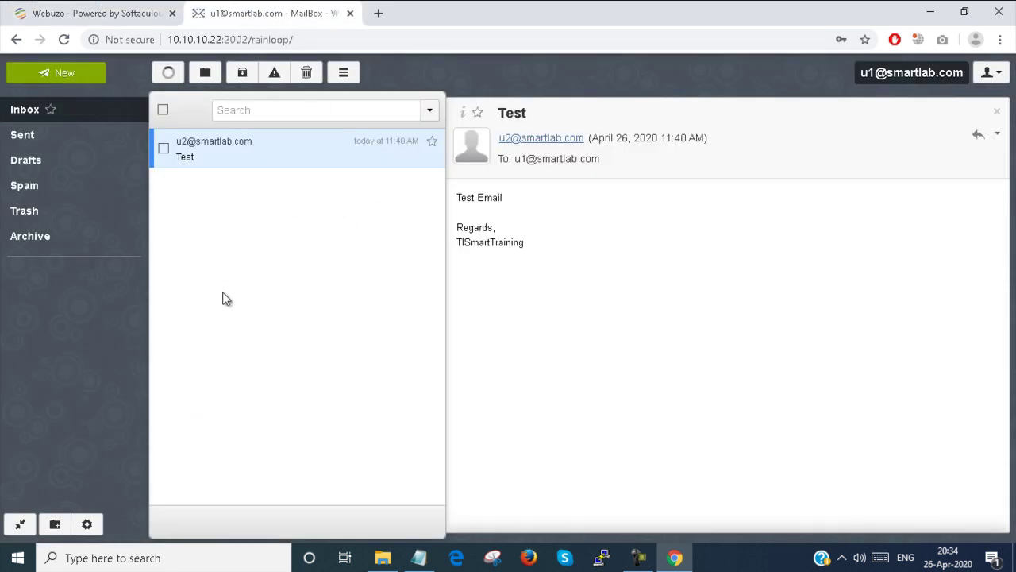
left_click(1003, 76)
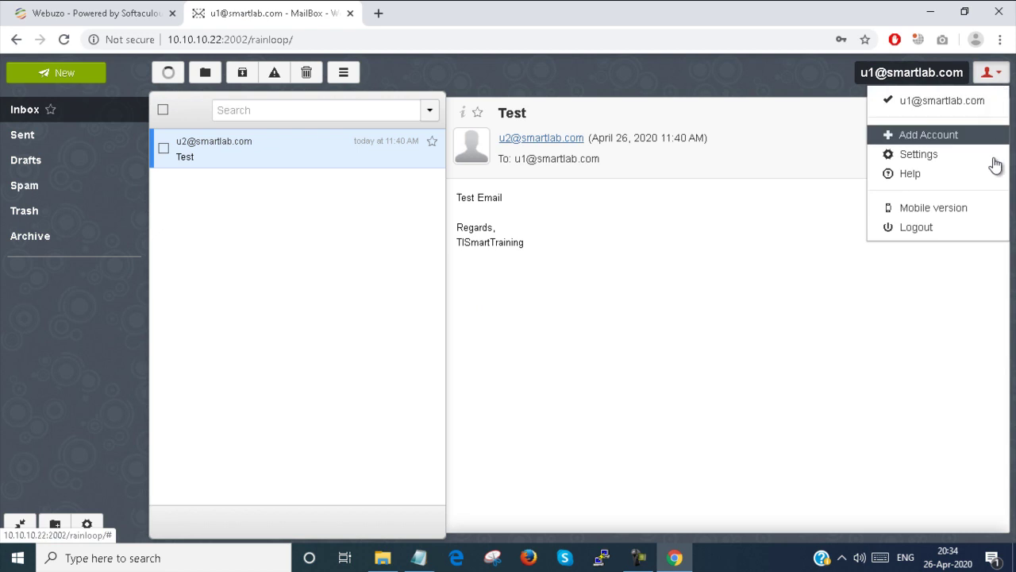
left_click(937, 232)
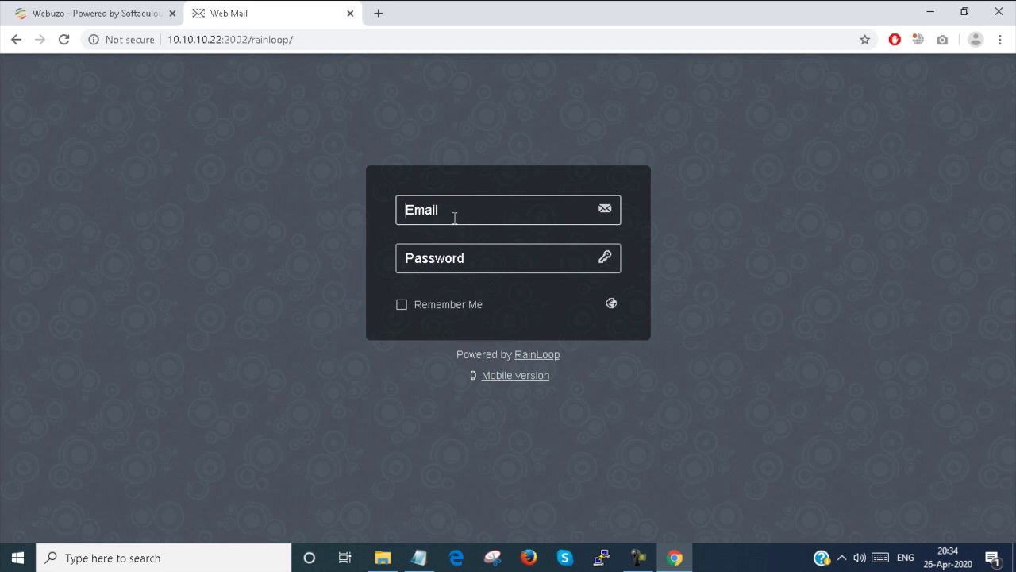
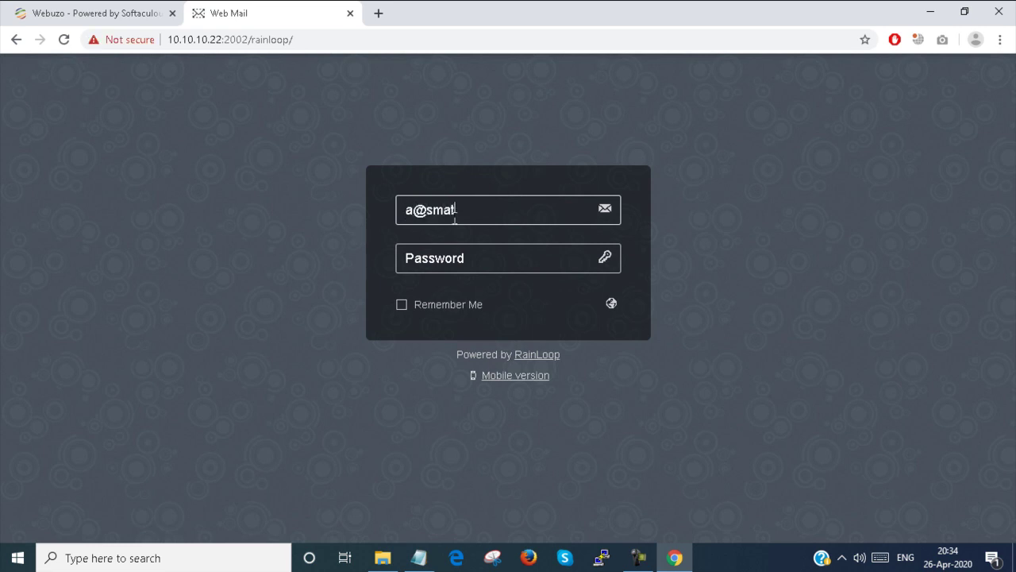
Step: Sign in to RainLoop as the forward-target account, open the forwarded Test message, and return to Webuzo
key("Tab")
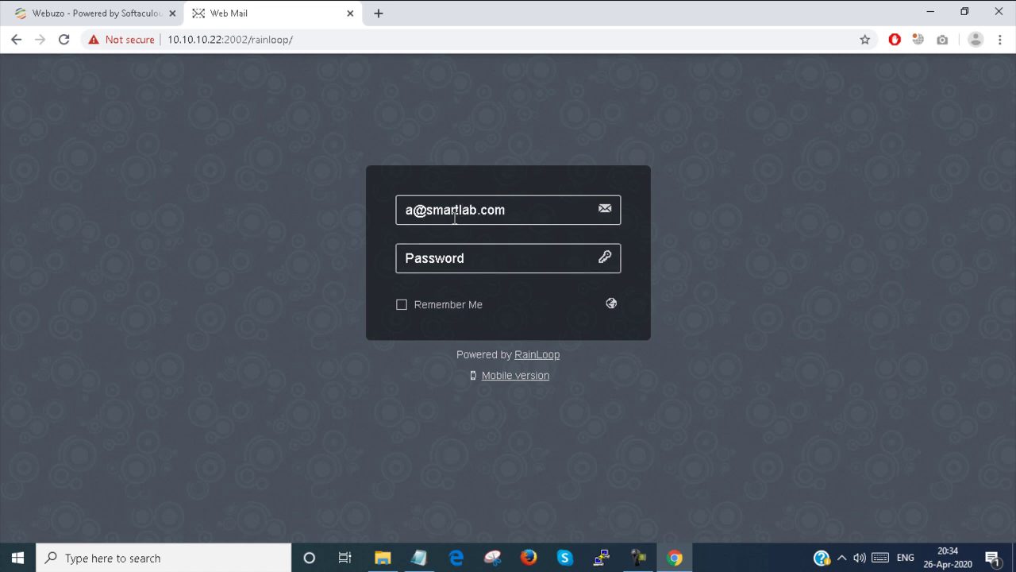
type("••••••••")
key("Return")
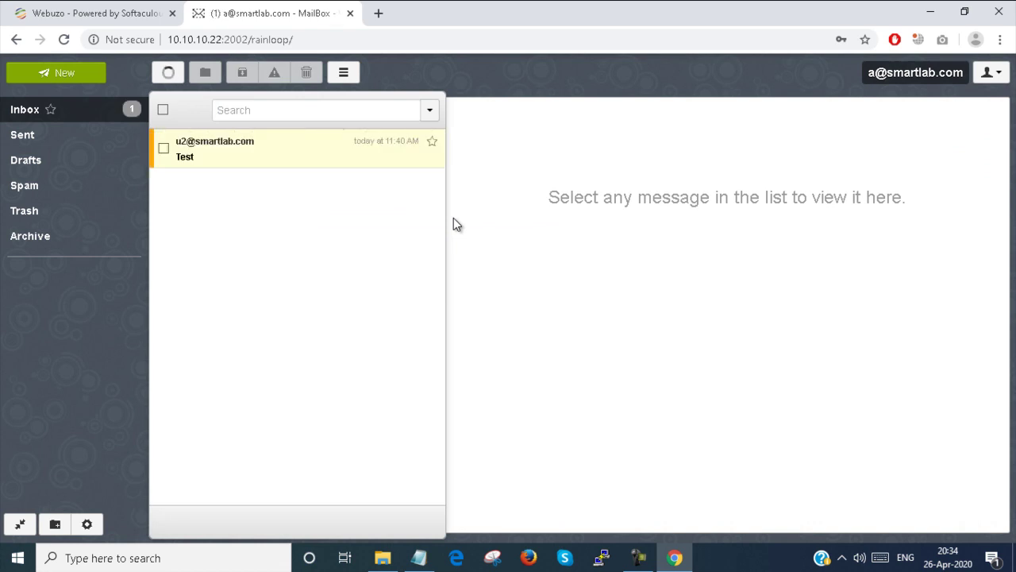
left_click(324, 170)
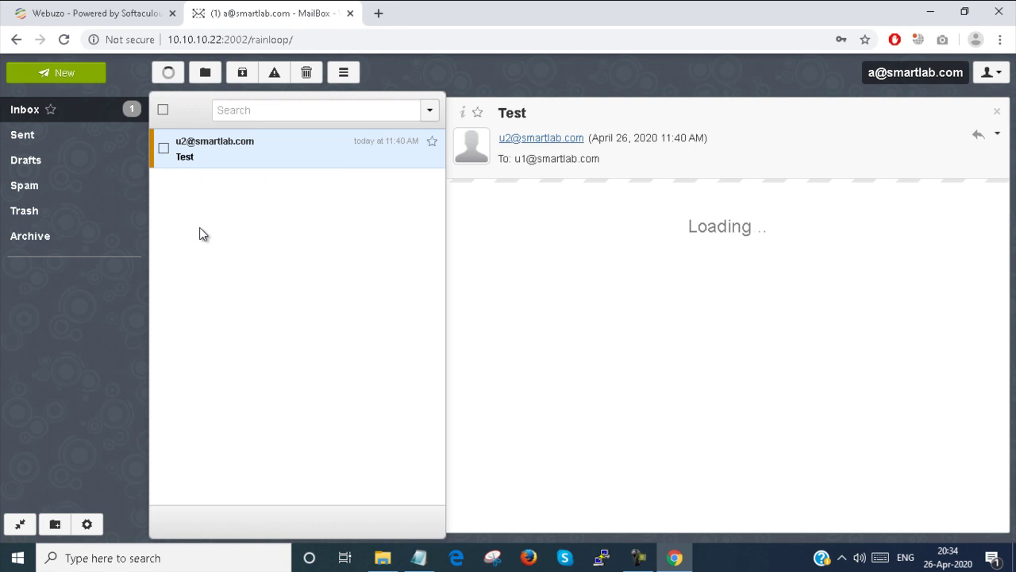
left_click(102, 7)
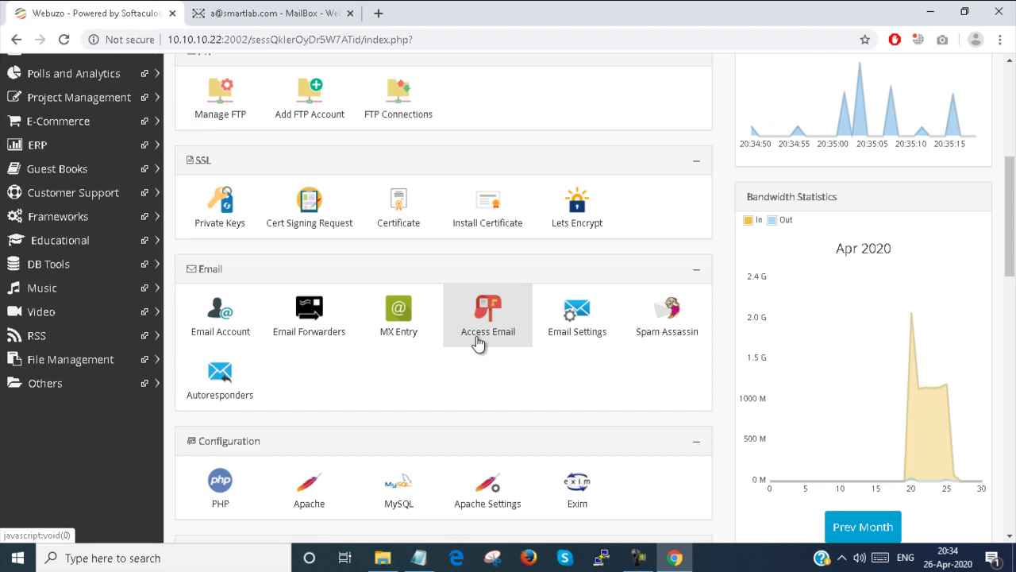
Step: Review the notification email address and options in Email Settings, save them, and return home
left_click(595, 315)
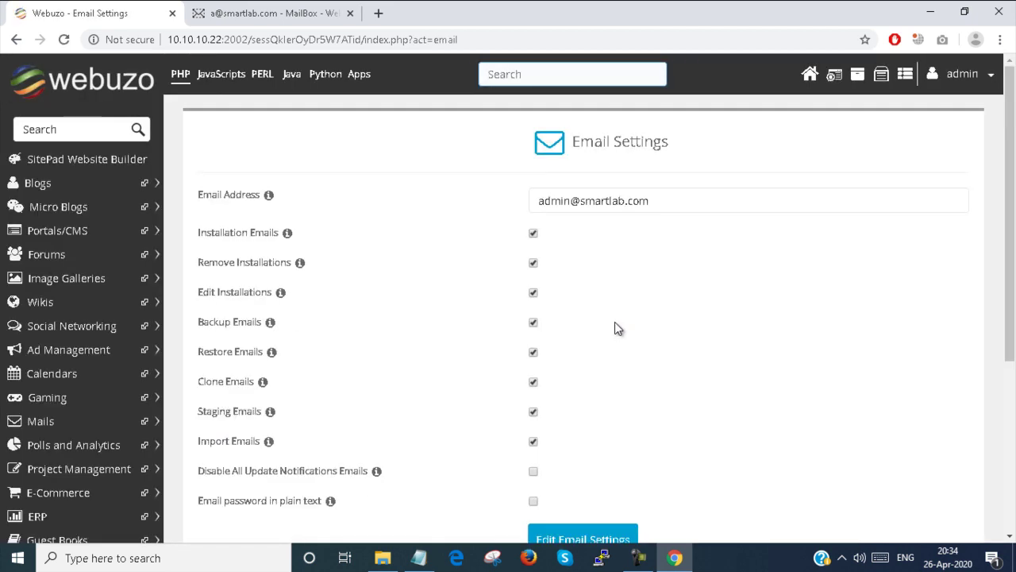
scroll(617, 267, "down", 2)
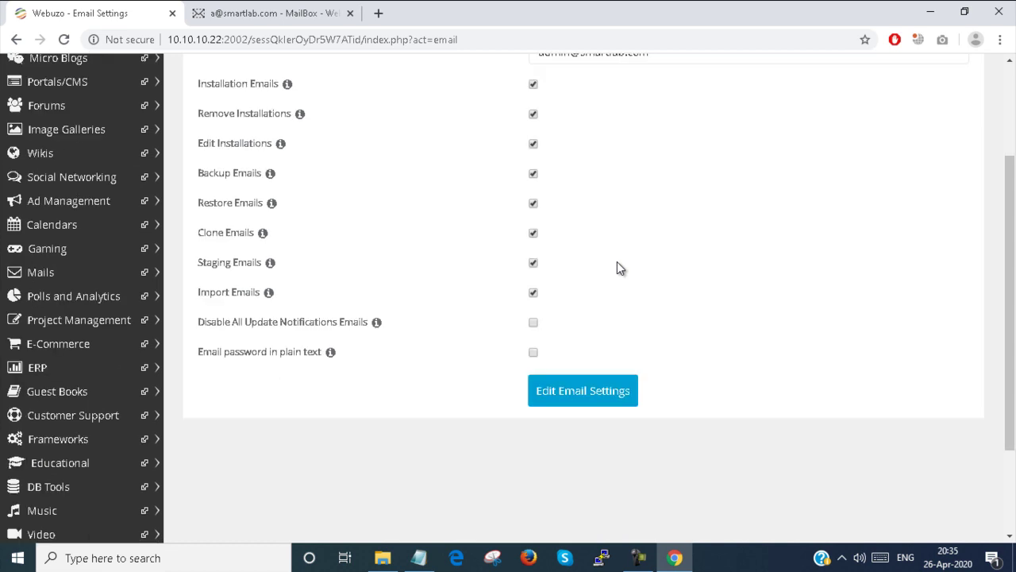
scroll(617, 267, "up", 2)
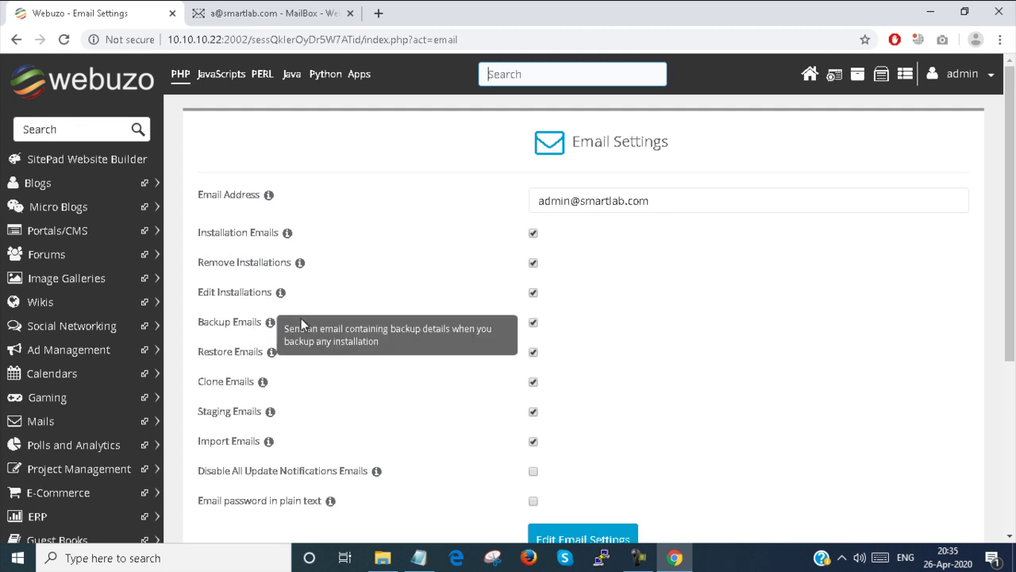
left_click_drag(681, 198, 450, 204)
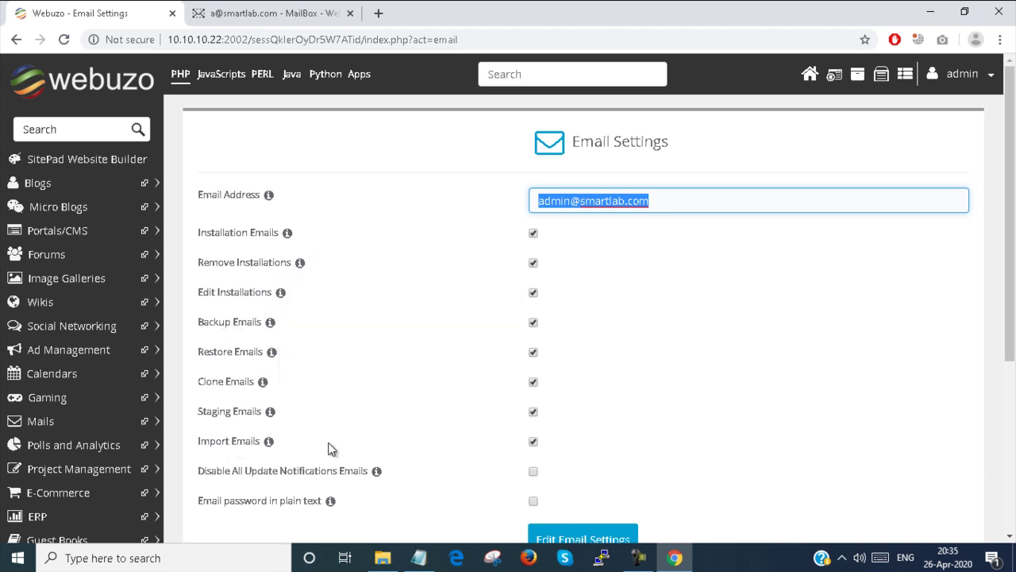
scroll(454, 381, "down", 2)
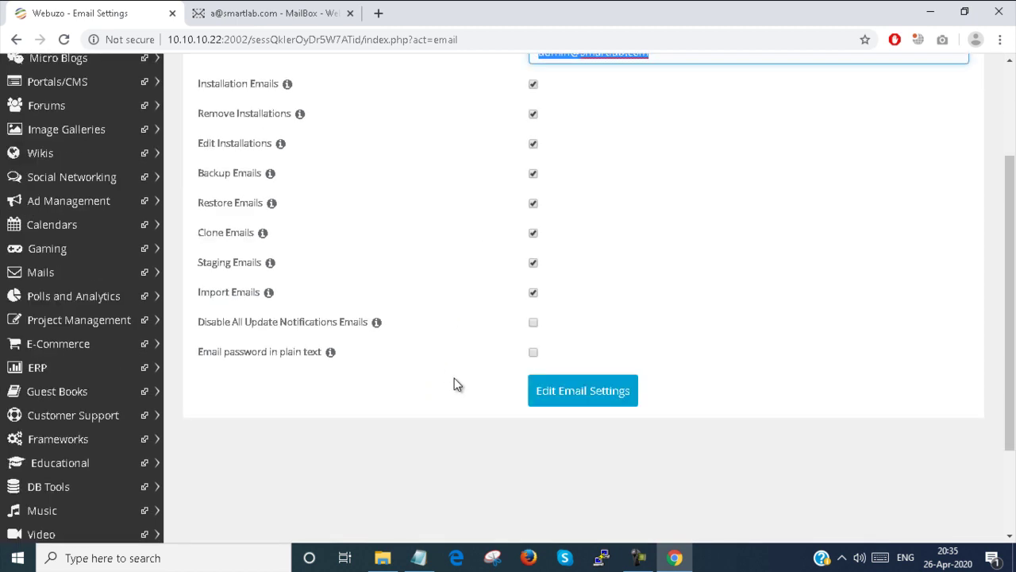
left_click(568, 397)
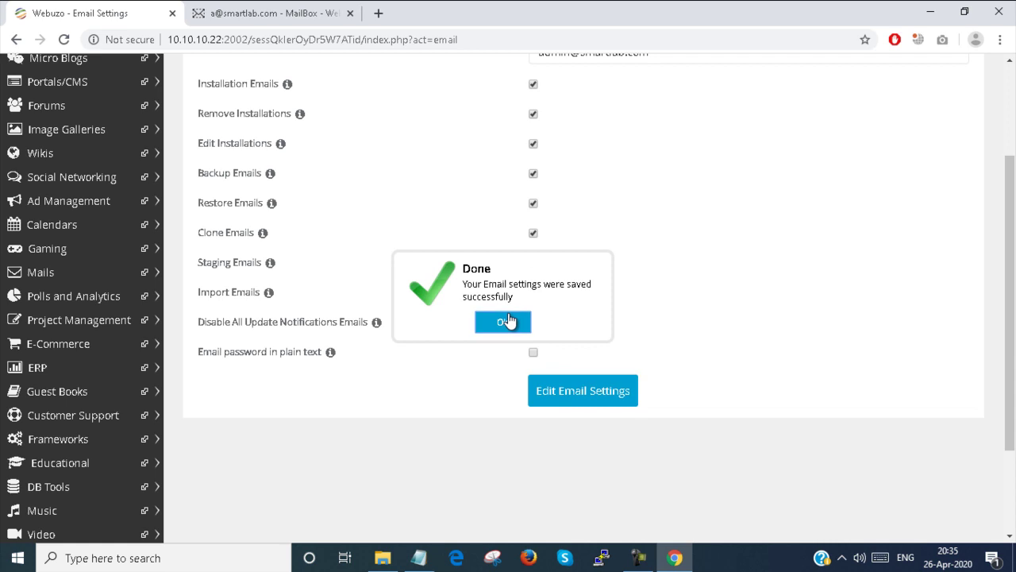
left_click(508, 321)
scroll(556, 238, "up", 2)
left_click(807, 85)
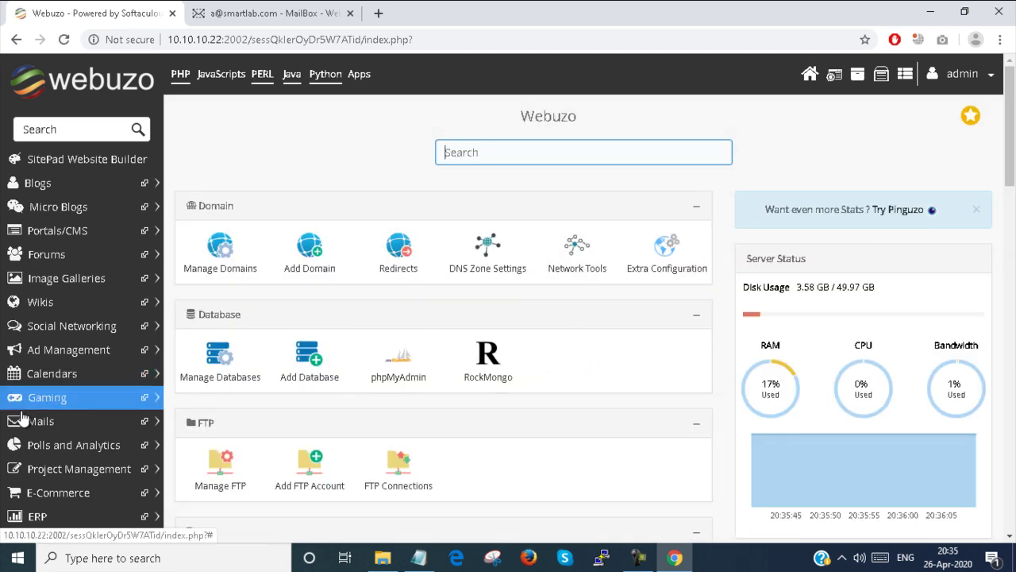
Step: Open Spam Assassin from the Email section and dismiss the 'utility is not installed' notice
scroll(449, 265, "down", 5)
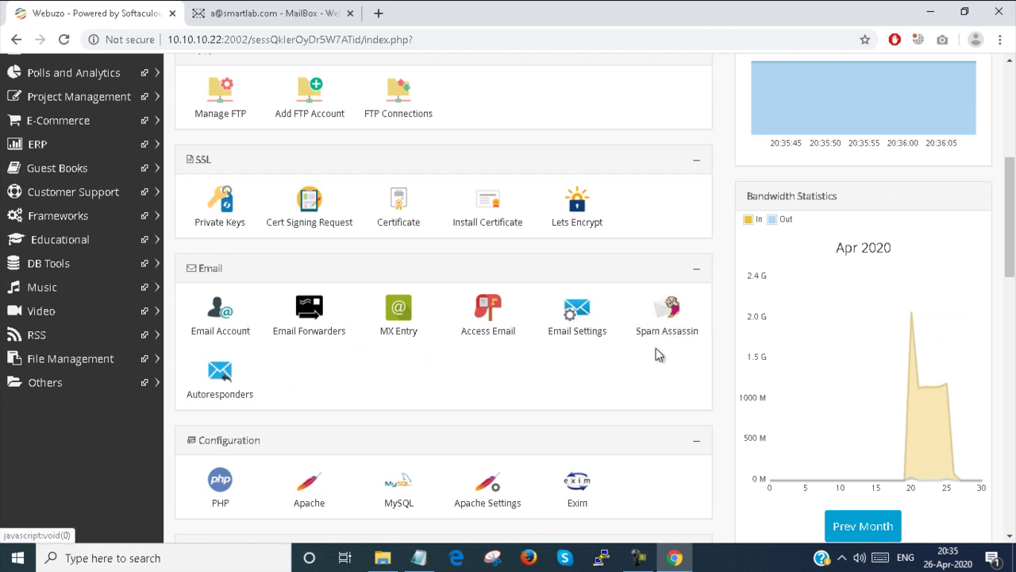
left_click(667, 310)
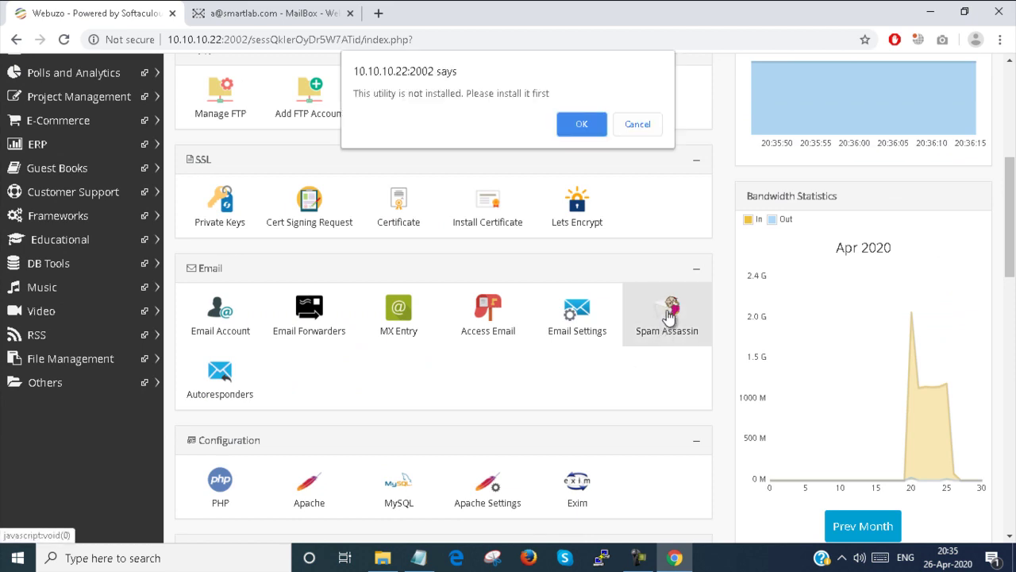
left_click(587, 130)
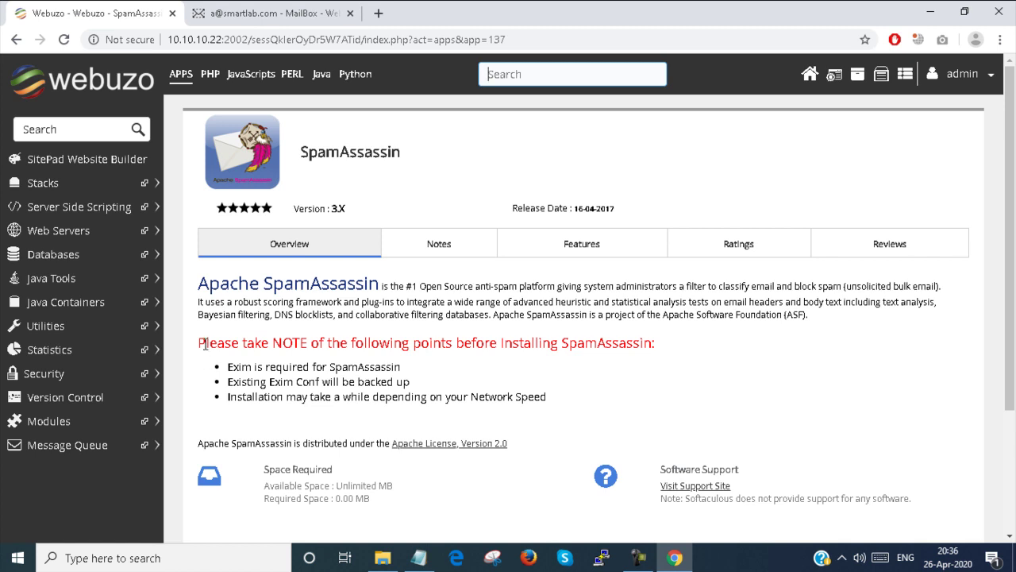
Step: Highlight the SpamAssassin notes on Exim requirements, config backup and installation time
left_click_drag(205, 344, 345, 347)
left_click_drag(404, 346, 660, 351)
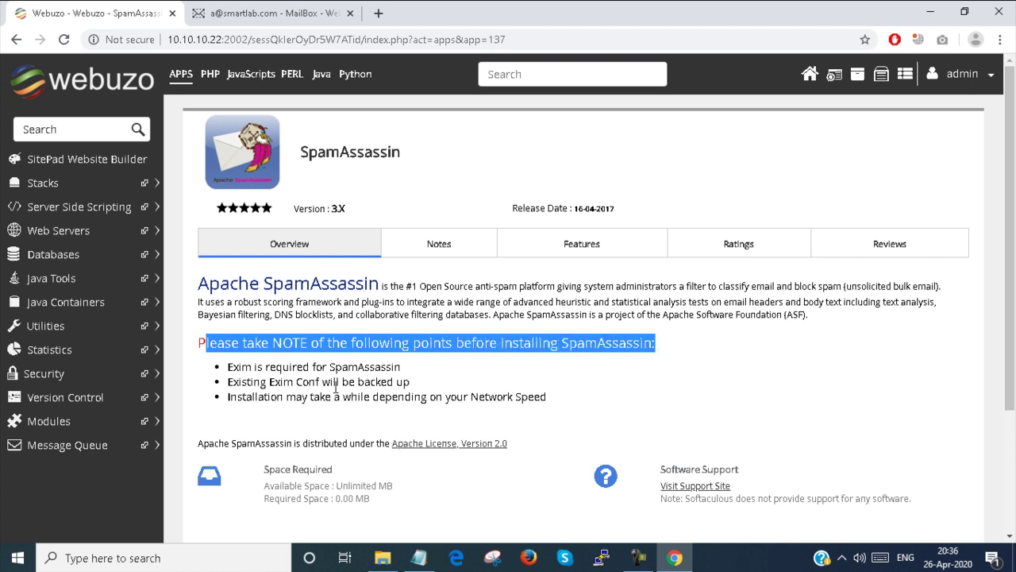
left_click_drag(230, 374, 414, 381)
left_click_drag(234, 380, 427, 394)
left_click(223, 412)
left_click_drag(548, 397, 212, 398)
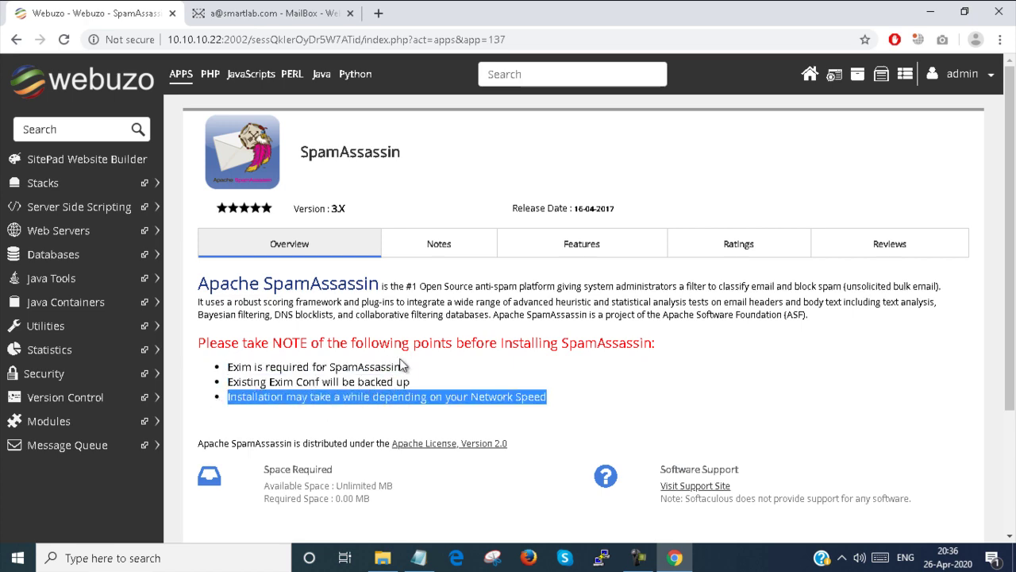
Step: Leave the SpamAssassin page and show the home dashboard's Email section
scroll(402, 363, "down", 2)
scroll(402, 364, "up", 1)
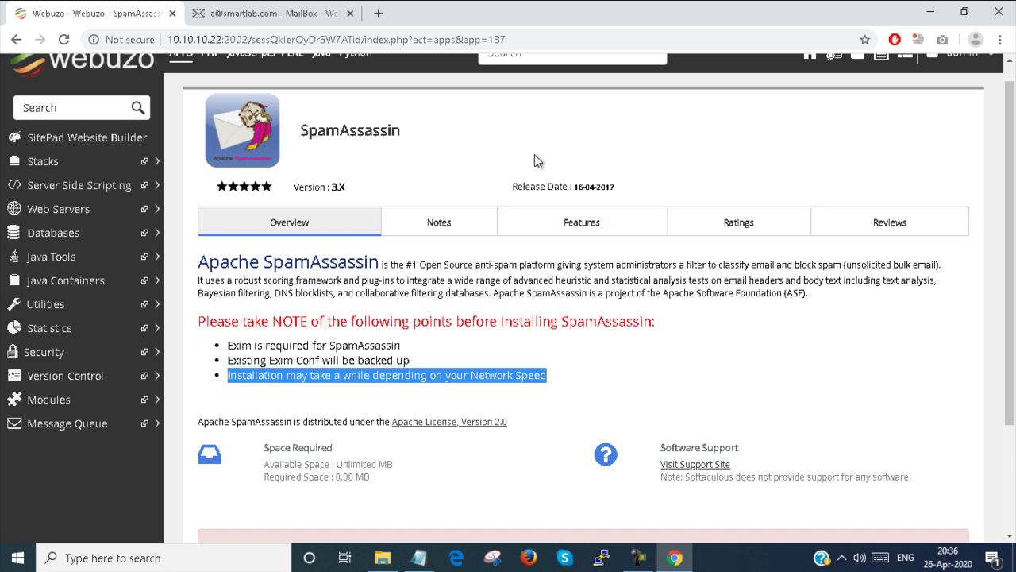
scroll(731, 97, "up", 1)
left_click(809, 75)
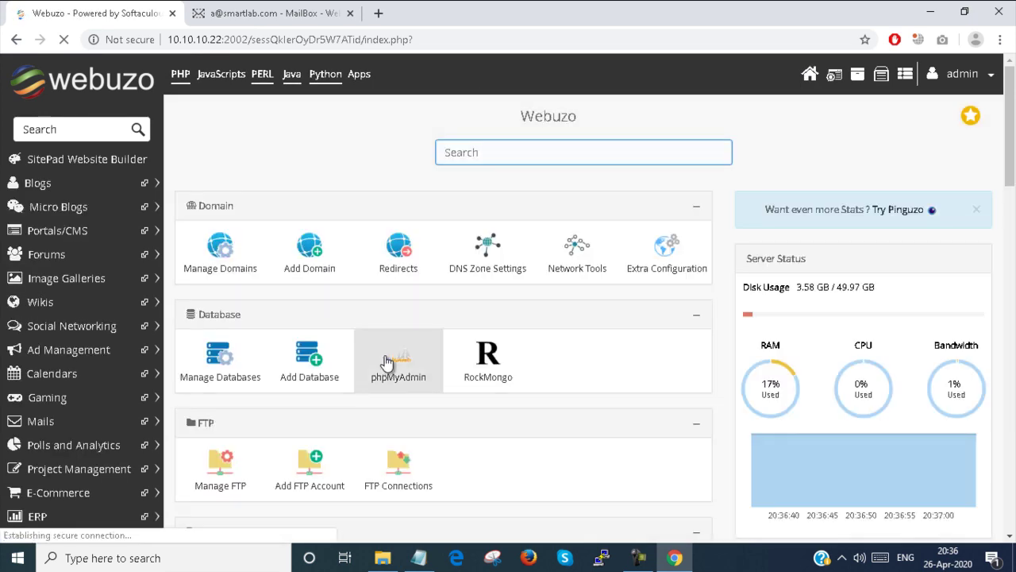
scroll(387, 355, "down", 6)
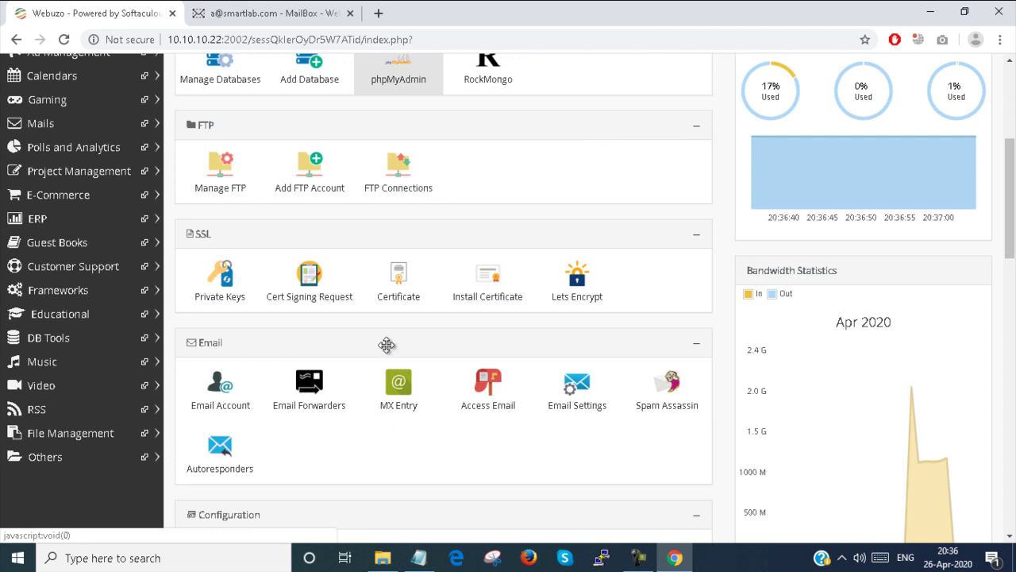
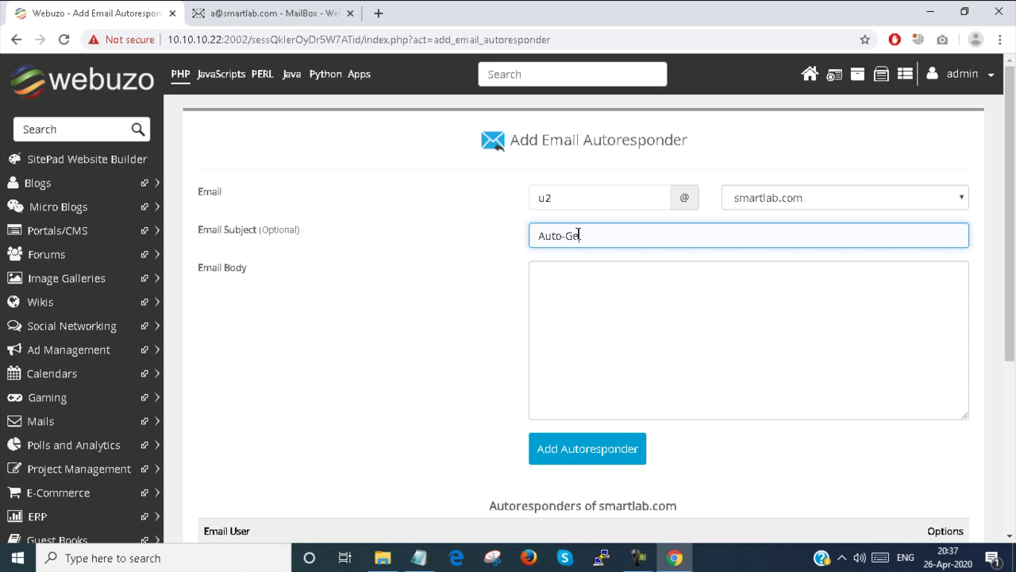
Step: Complete the subject 'Auto-Generated' and type the thank-you sentence, correcting 'yoSoon' to 'you soon'
type("rated")
left_click(599, 283)
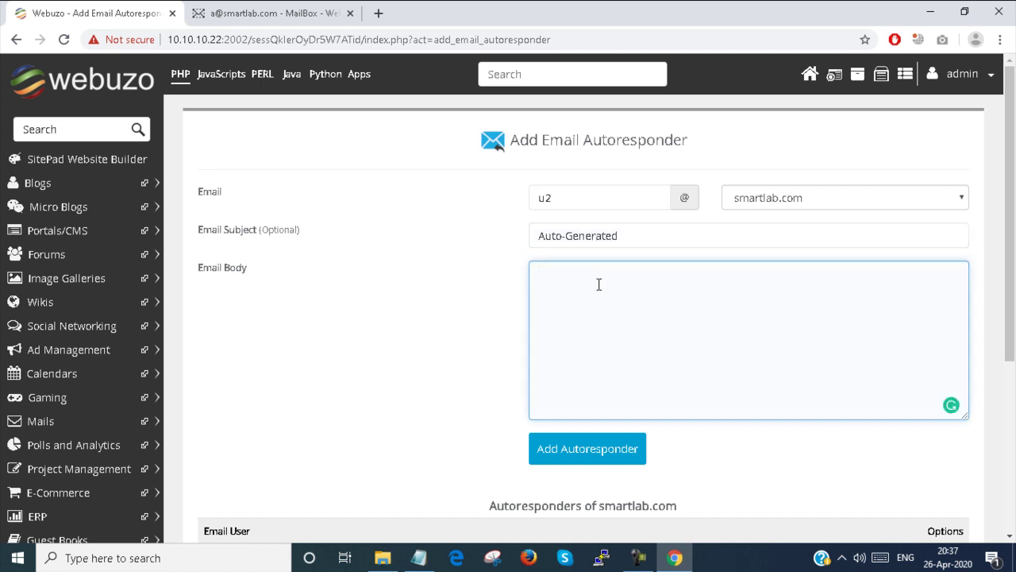
type("Thankyou For Ma")
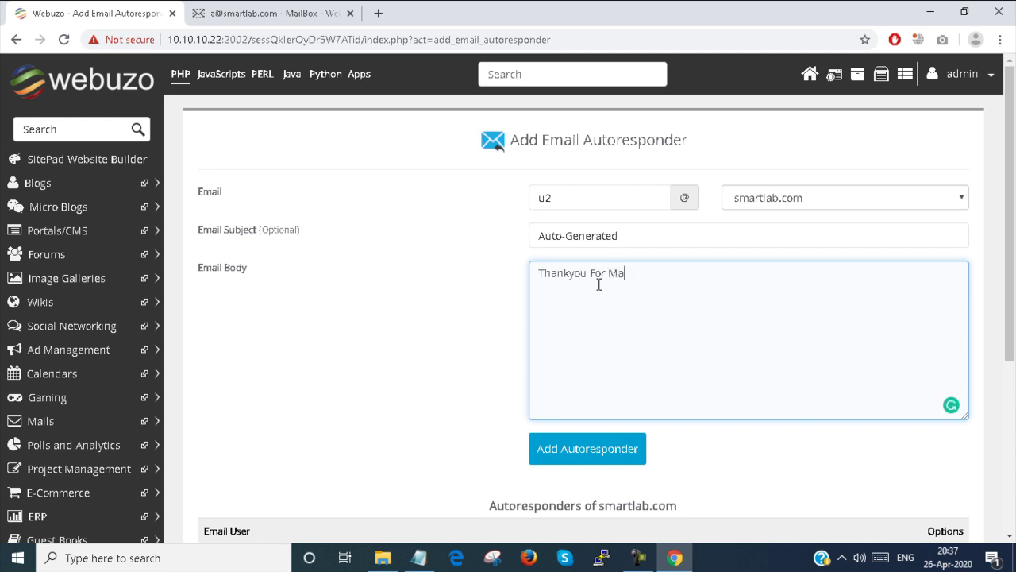
type("il to ITSmartTRaining. ")
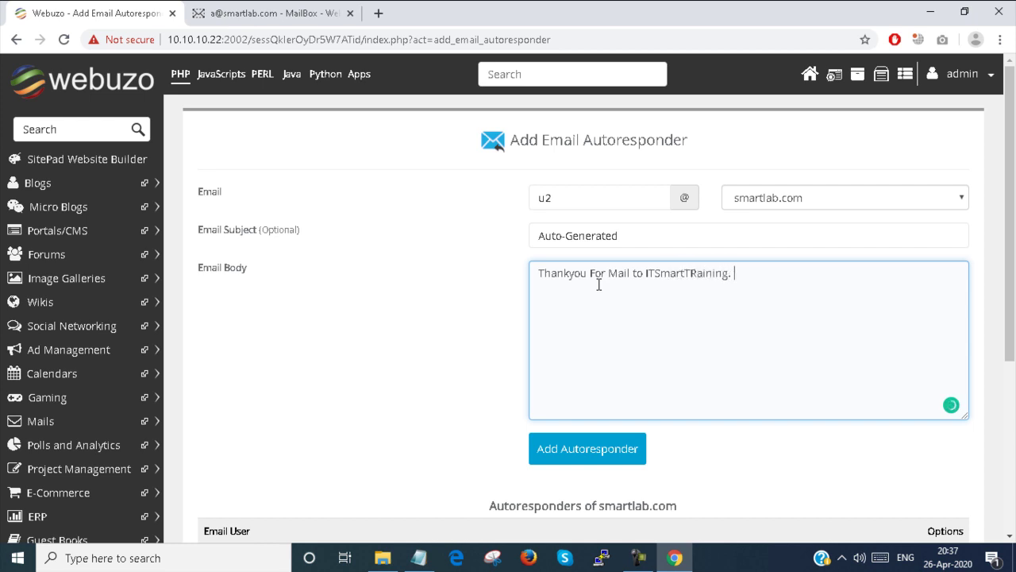
type("We will Get back")
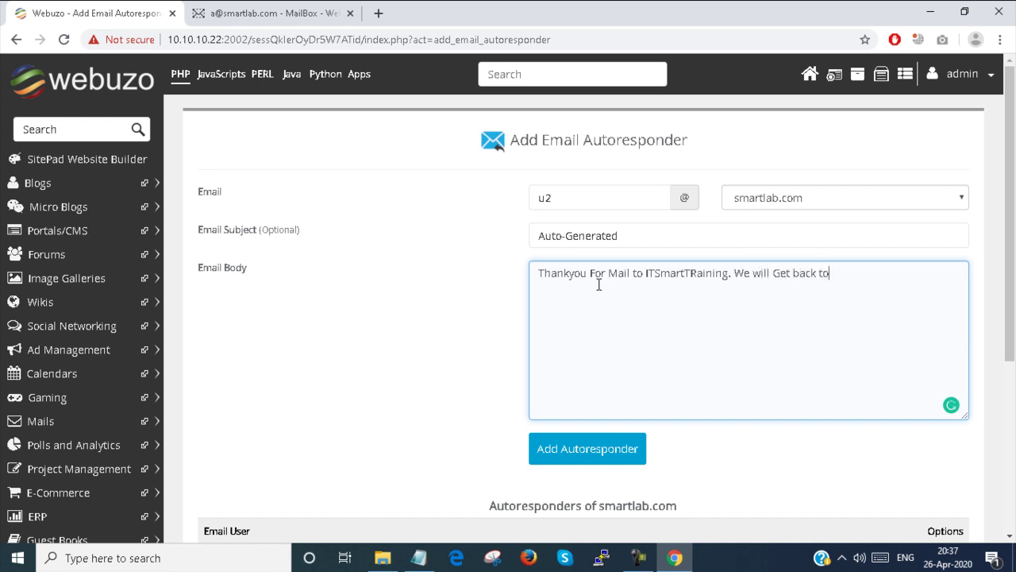
type(" to yoSoon.")
left_click(844, 274)
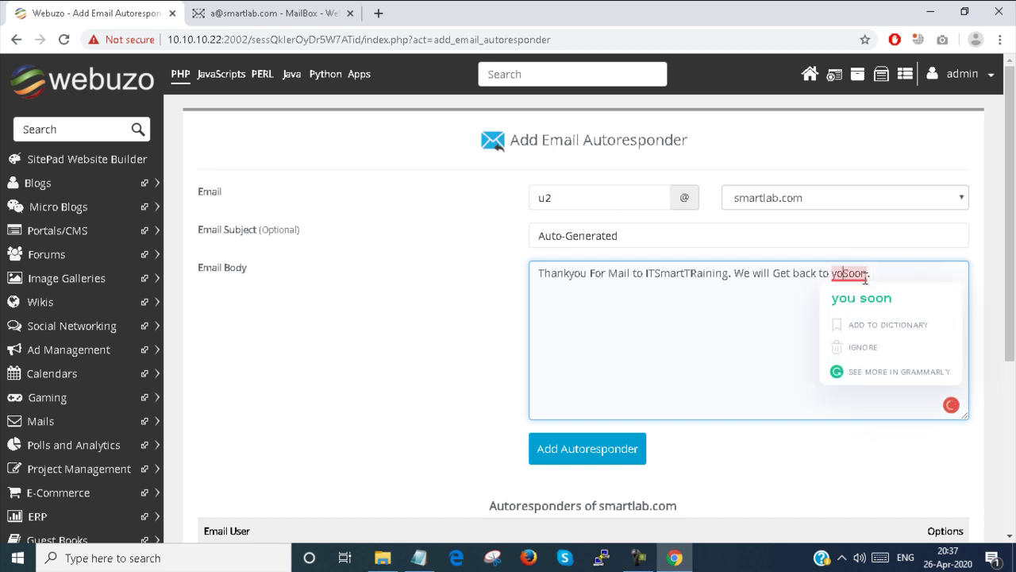
left_click(866, 298)
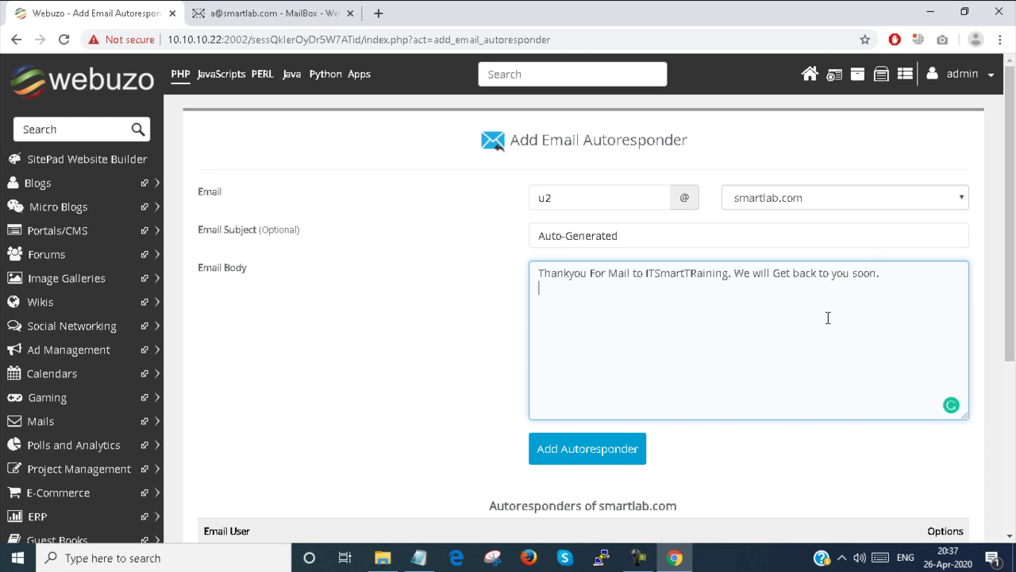
Step: Add the 'Regards, ITSmartTraining' sign-off and a 'HI' greeting, then save the autoresponder
key("Return")
key("Return")
type("REgard")
key("BackSpace")
key("BackSpace")
key("BackSpace")
key("BackSpace")
key("BackSpace")
type("gards, ")
type("ITSma")
type("rtTr")
type("aining")
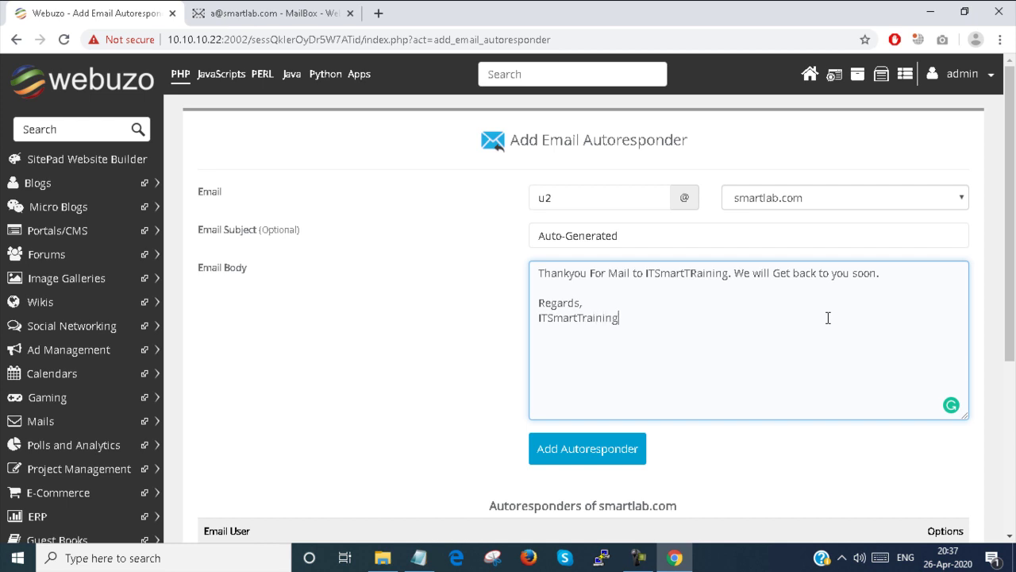
left_click(539, 272)
key("Return")
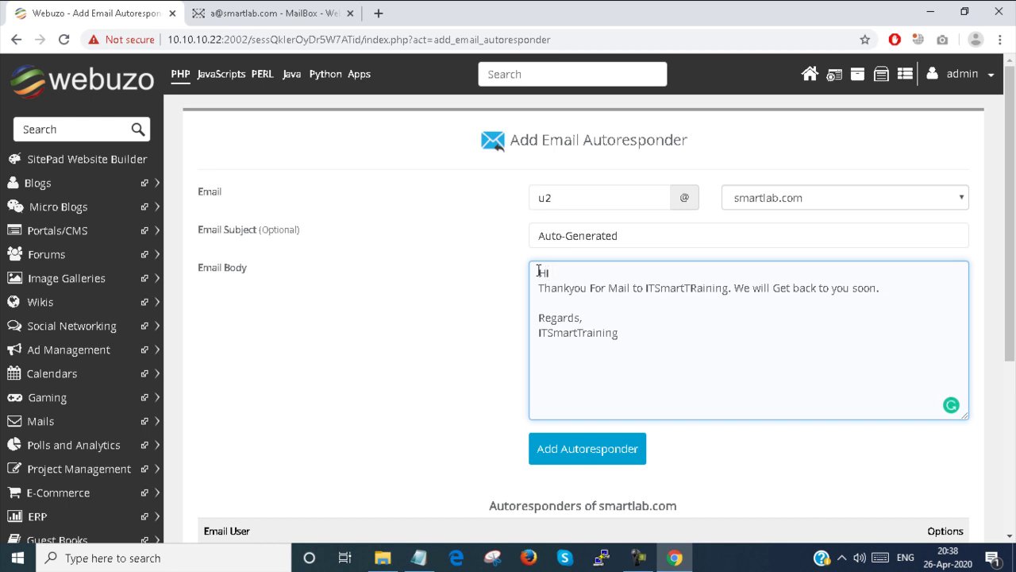
type("HI")
key("Return")
left_click(595, 464)
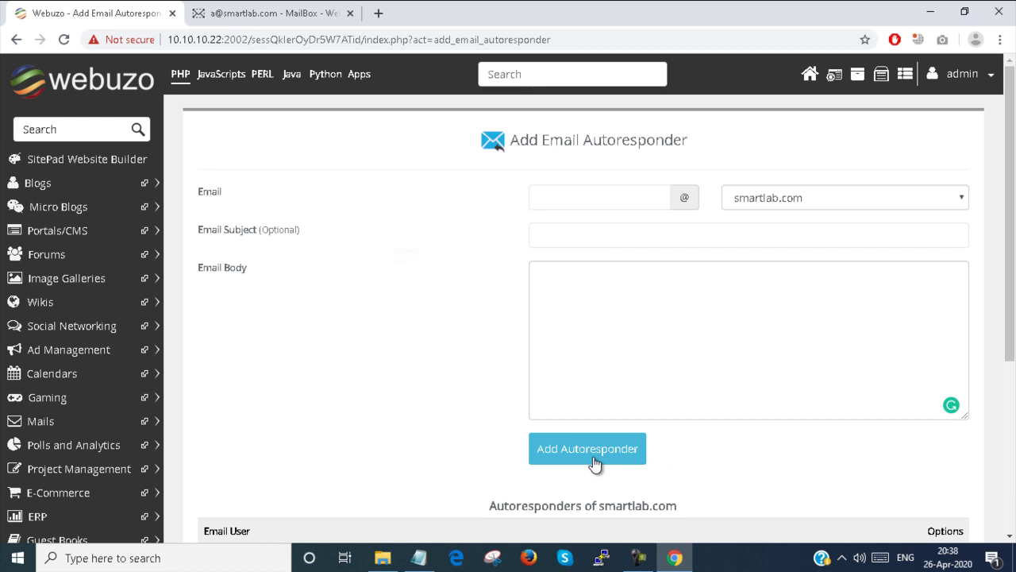
left_click(288, 9)
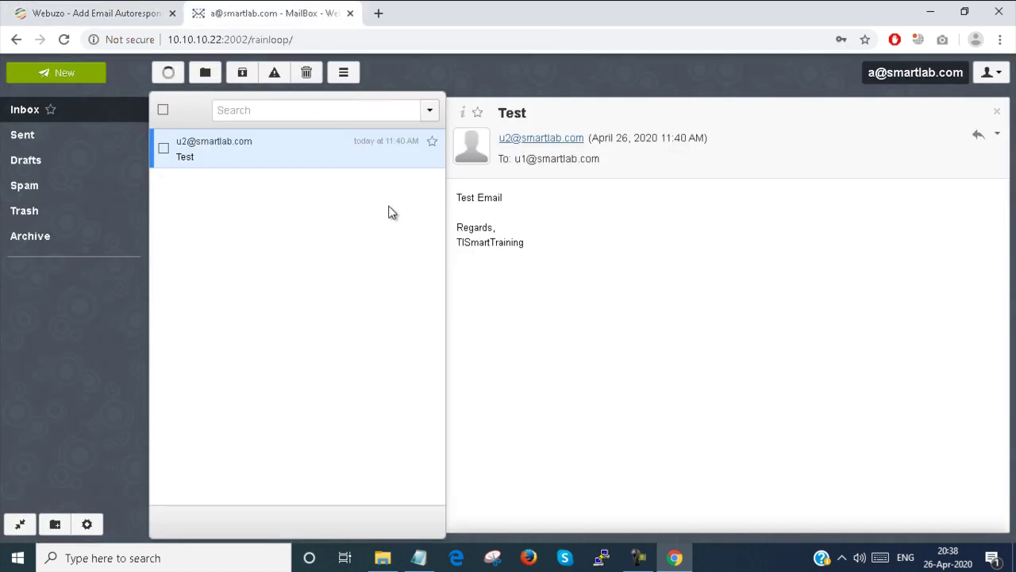
left_click(48, 75)
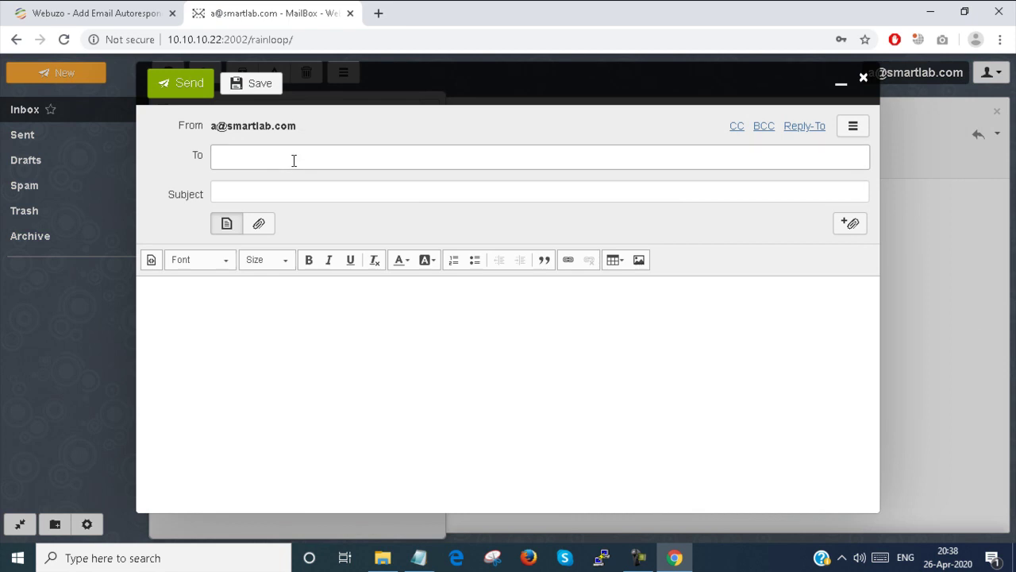
type("u2")
key("Tab")
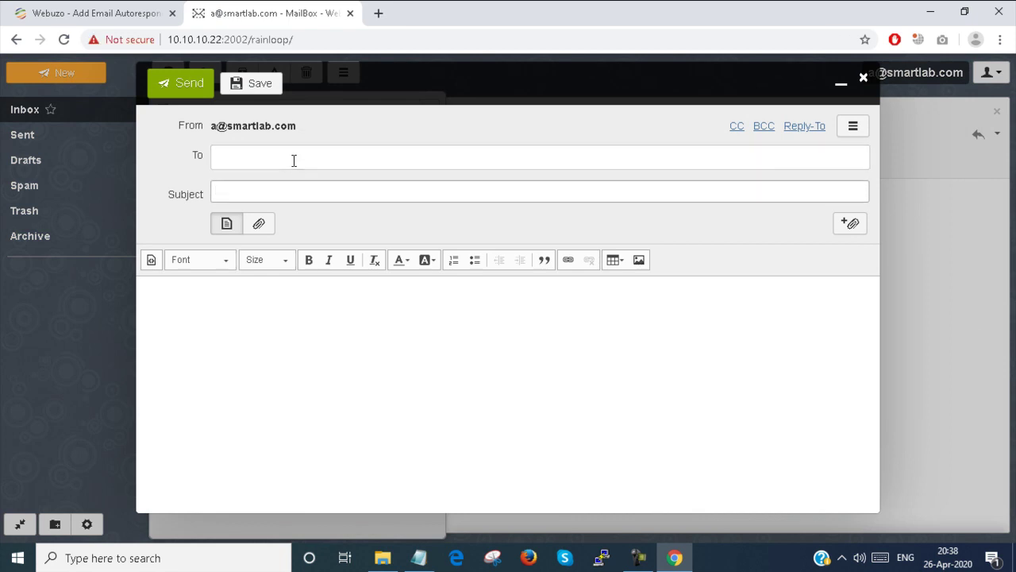
left_click(294, 161)
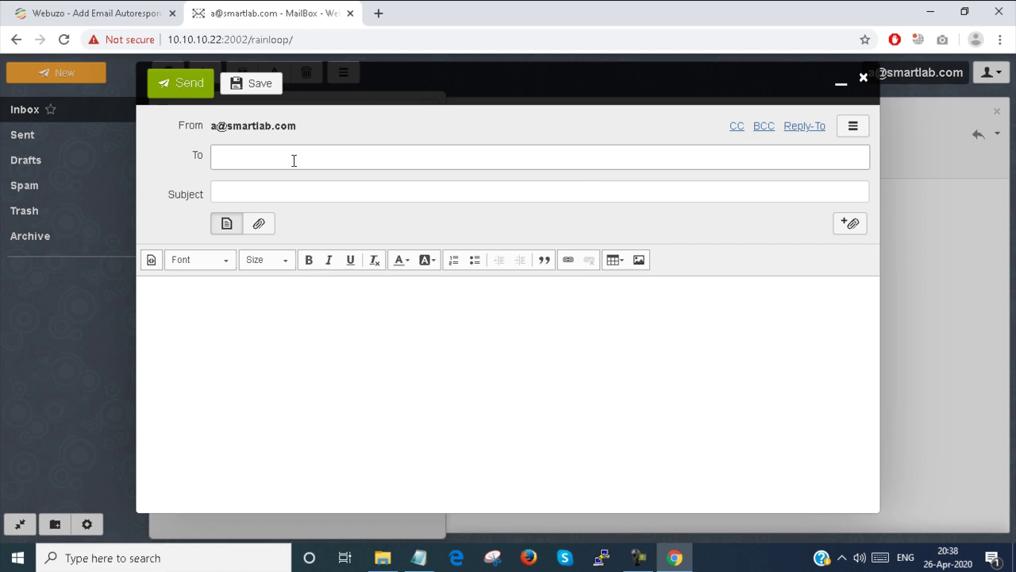
key("Tab")
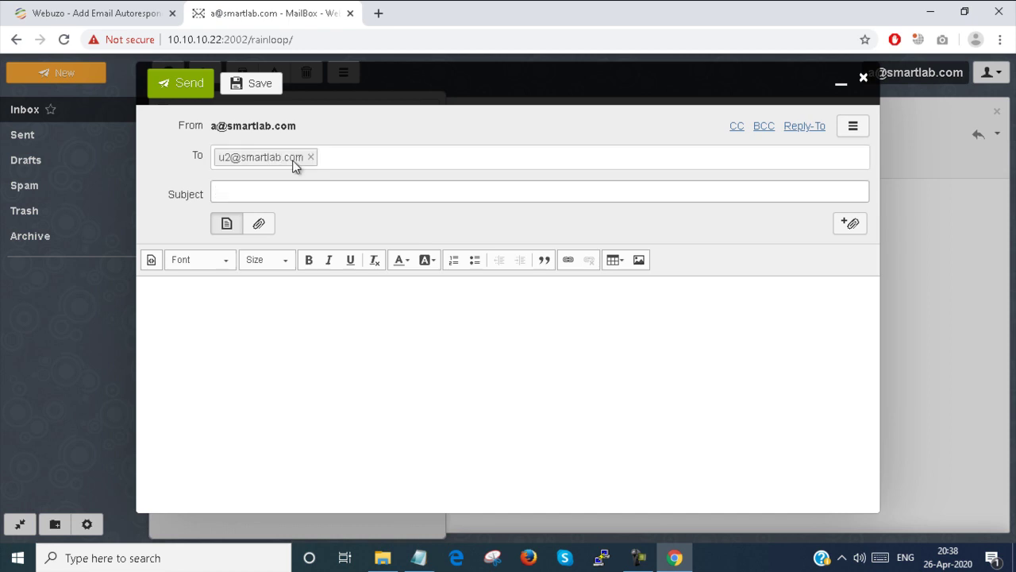
key("Tab")
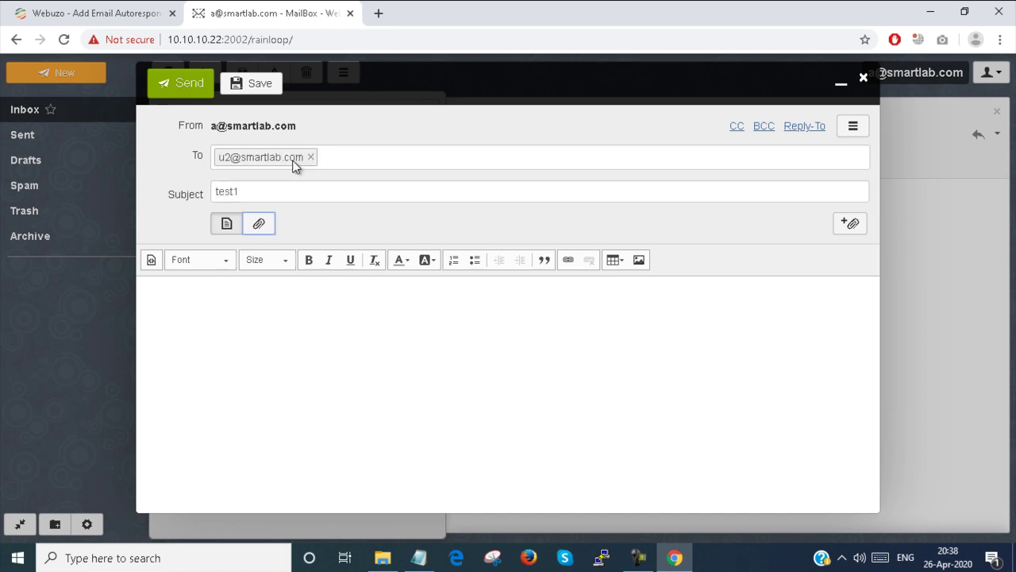
key("Tab")
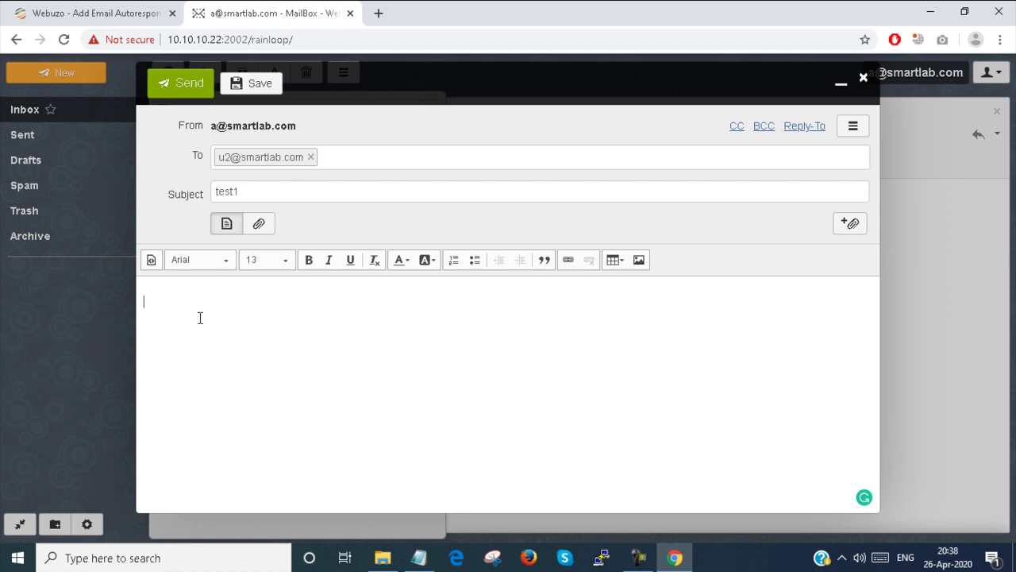
left_click(181, 85)
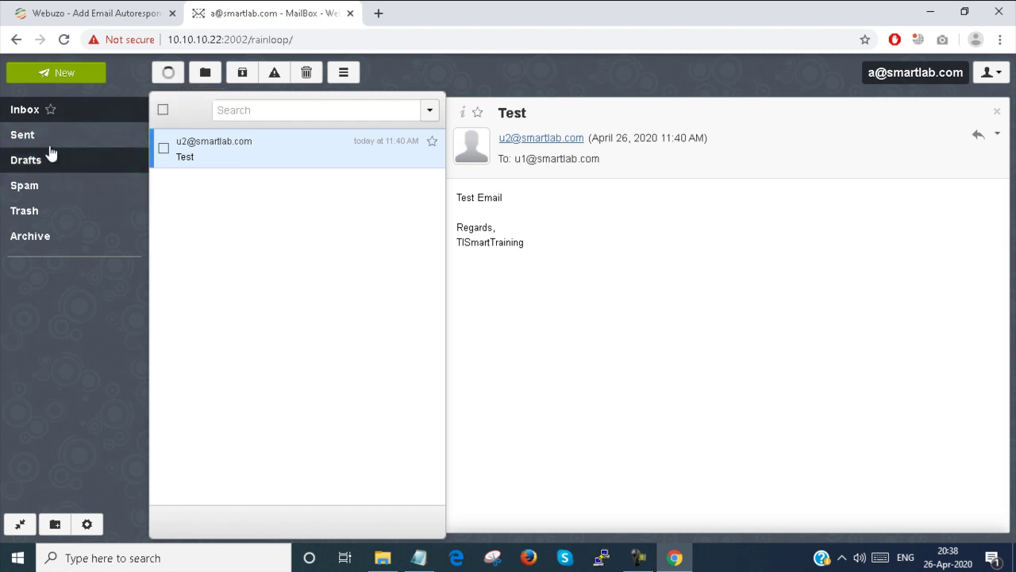
Step: Reload the inbox, open the Auto-Generated reply and highlight its thank-you text
left_click(65, 42)
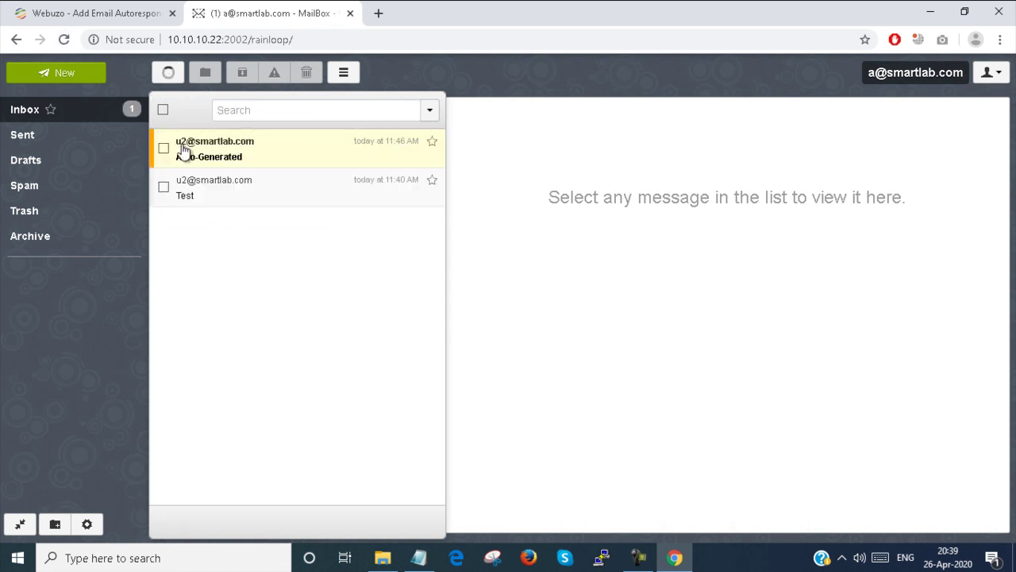
left_click(222, 161)
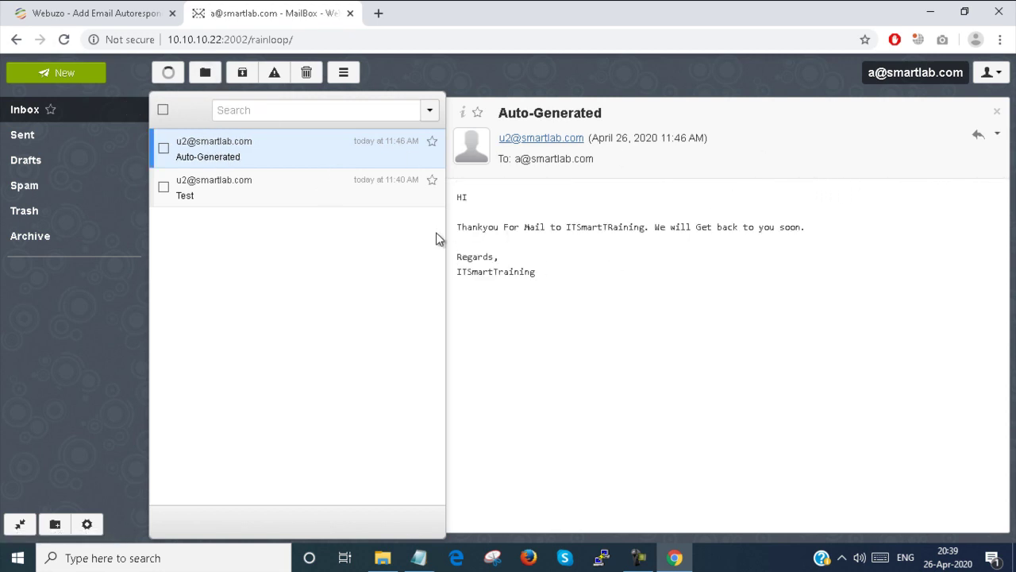
left_click_drag(458, 195, 603, 287)
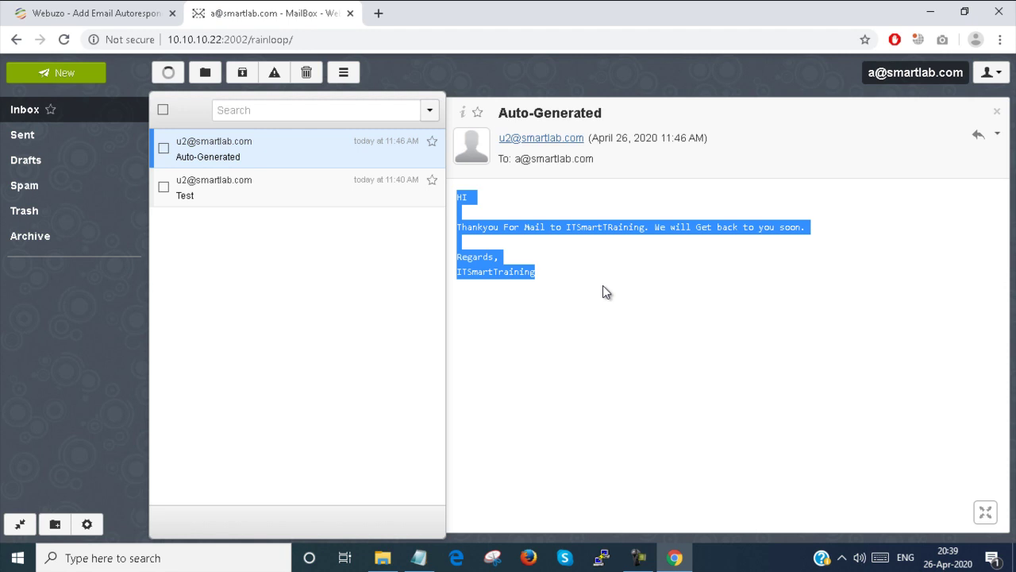
Step: Back in Webuzo, close the Done notice and return to the dashboard listing Domain, Database, FTP, SSL and Email tools
left_click(137, 10)
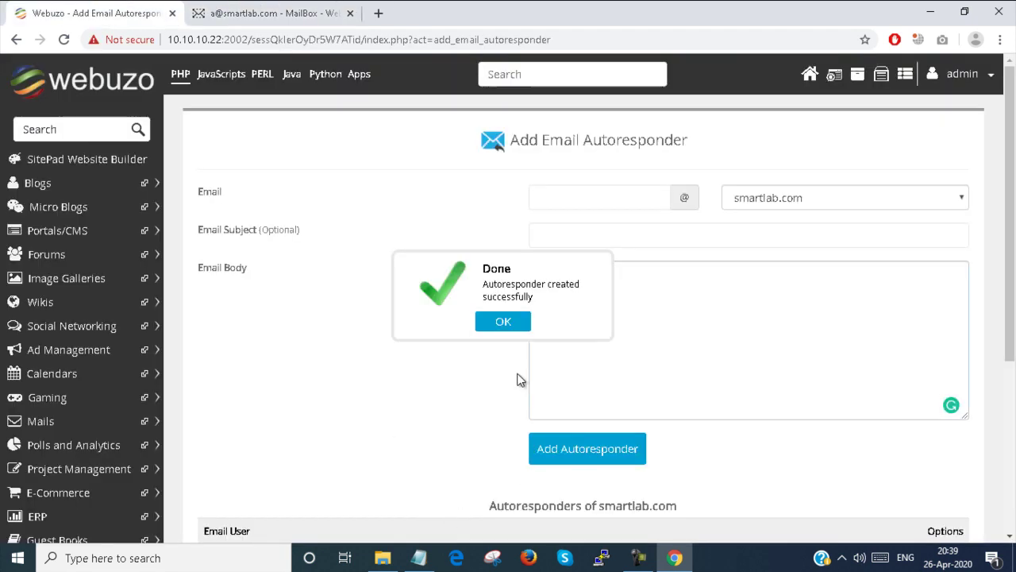
left_click(498, 324)
left_click(809, 76)
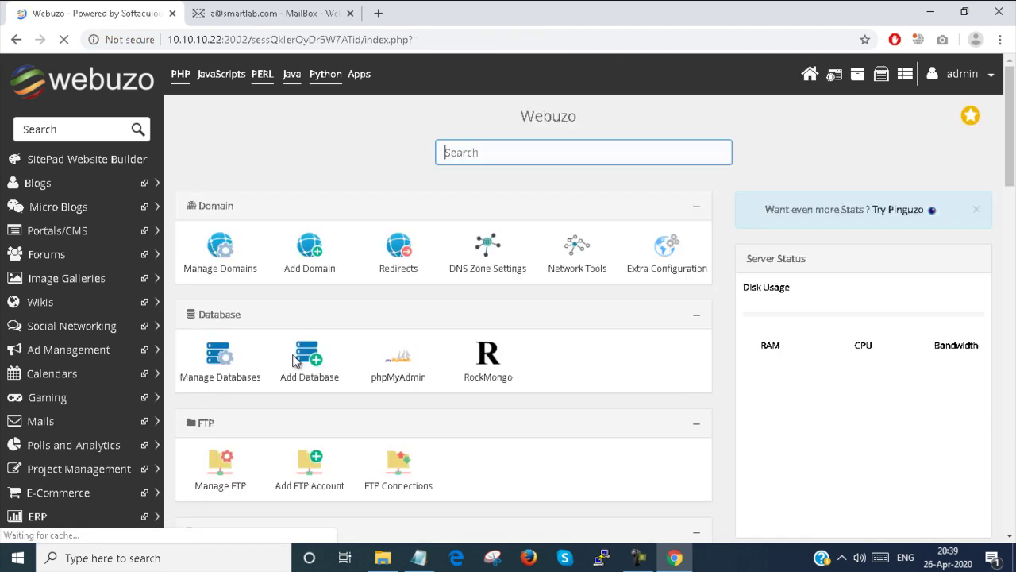
scroll(292, 355, "down", 4)
scroll(292, 360, "down", 2)
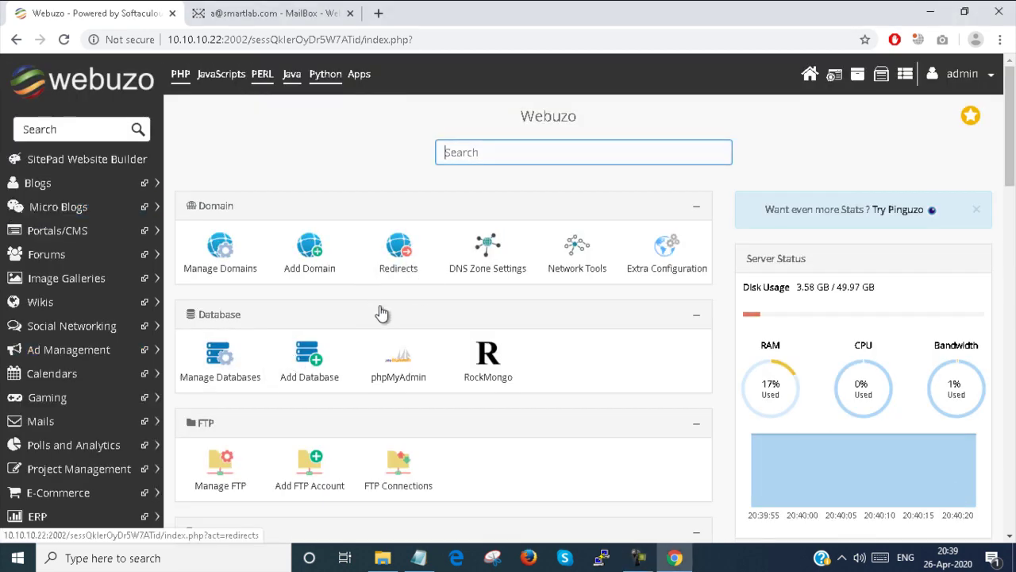
scroll(421, 406, "down", 3)
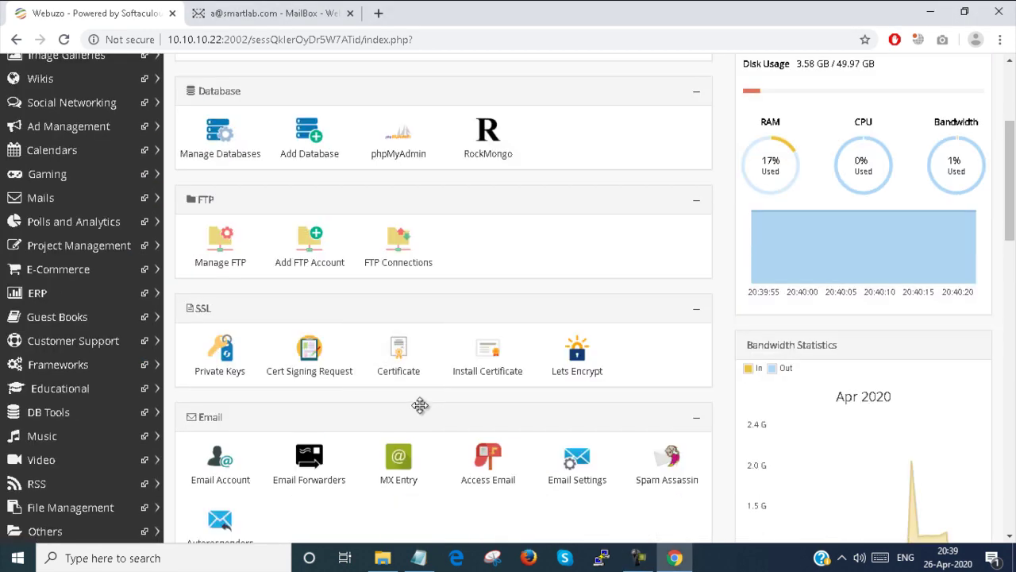
scroll(421, 406, "down", 1)
scroll(417, 409, "up", 2)
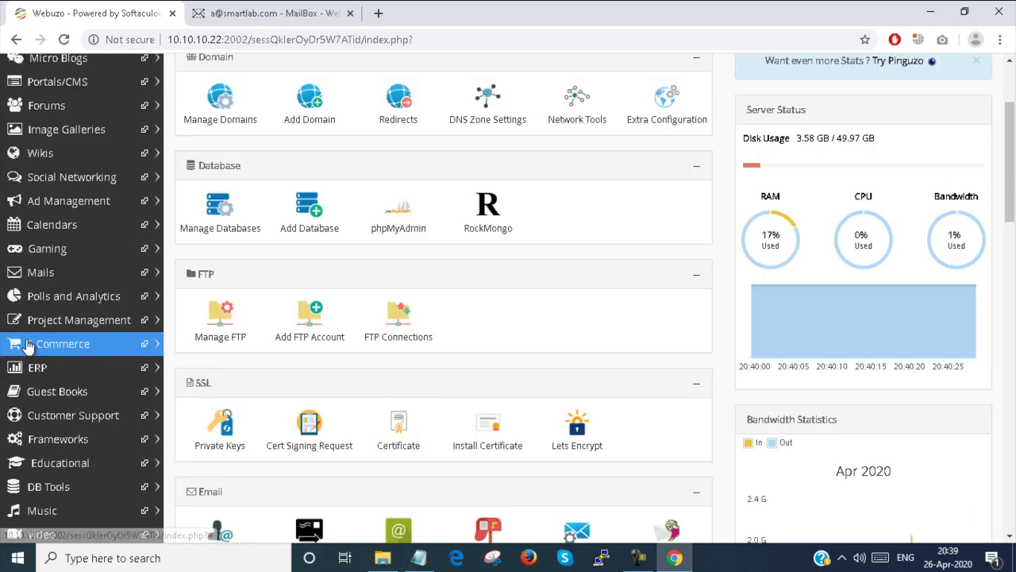
Step: Open the Roundcube application page under Mails and bring up its install form
left_click(48, 273)
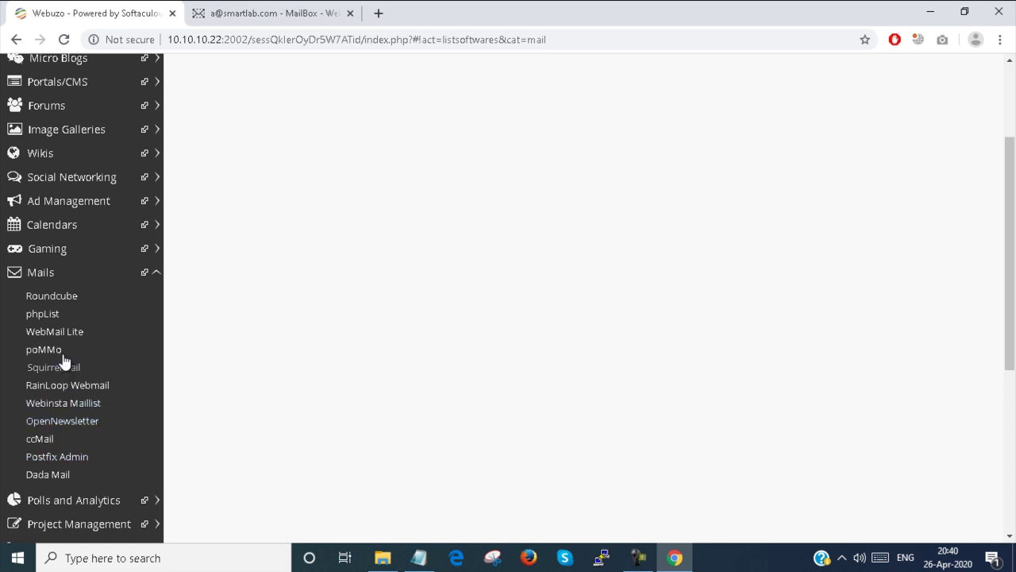
left_click(46, 470)
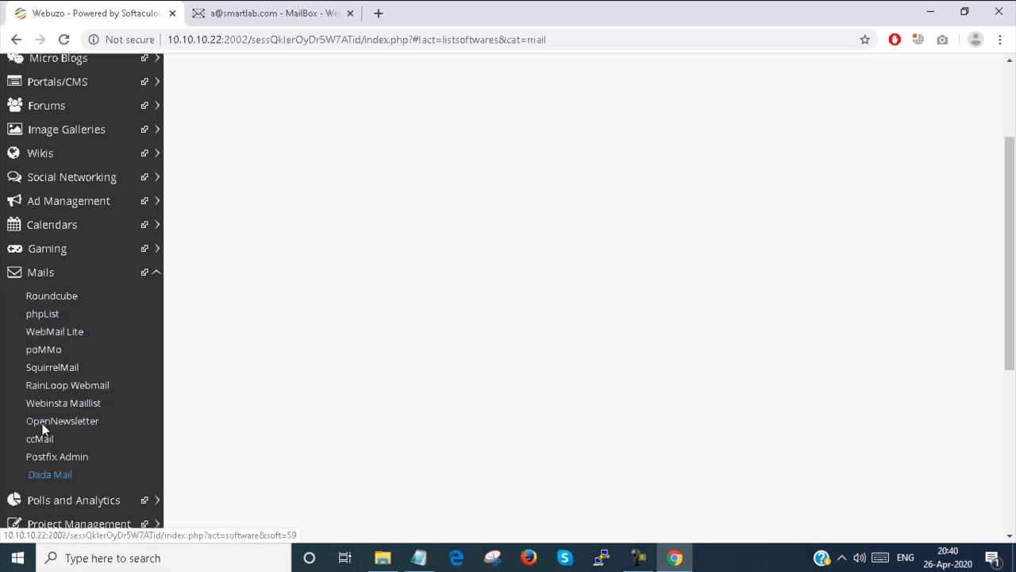
left_click(69, 300)
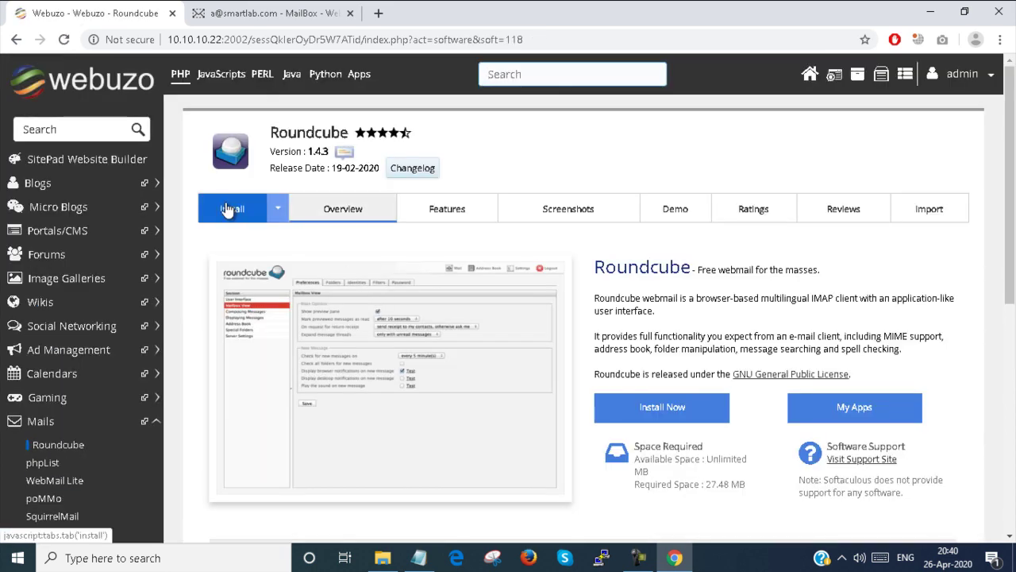
left_click(228, 207)
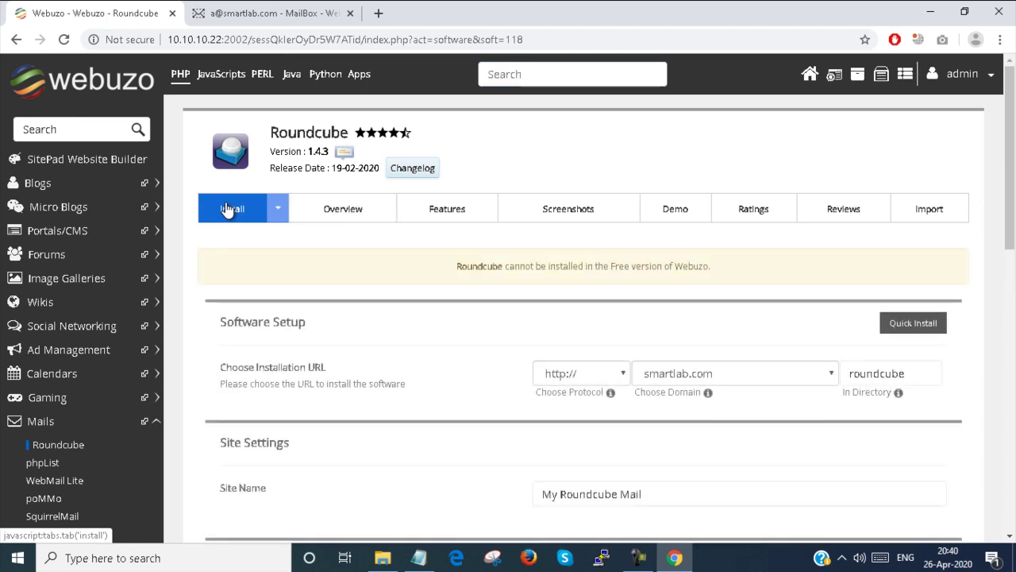
scroll(689, 390, "down", 3)
left_click(684, 387)
scroll(684, 375, "down", 7)
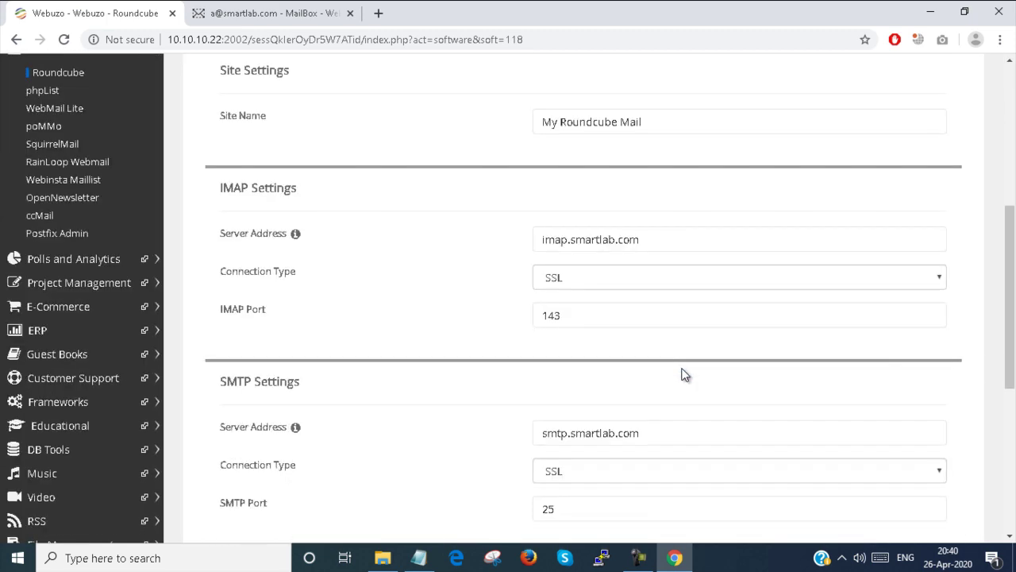
Step: Install Roundcube 1.4.3 on smartlab.com and highlight the resulting free-version error
left_click(601, 364)
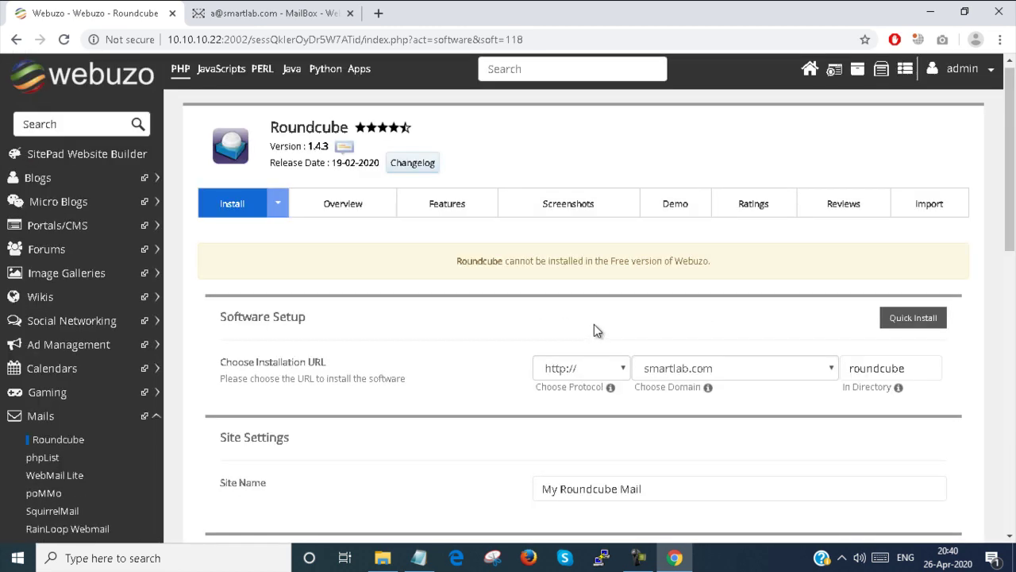
left_click(735, 368)
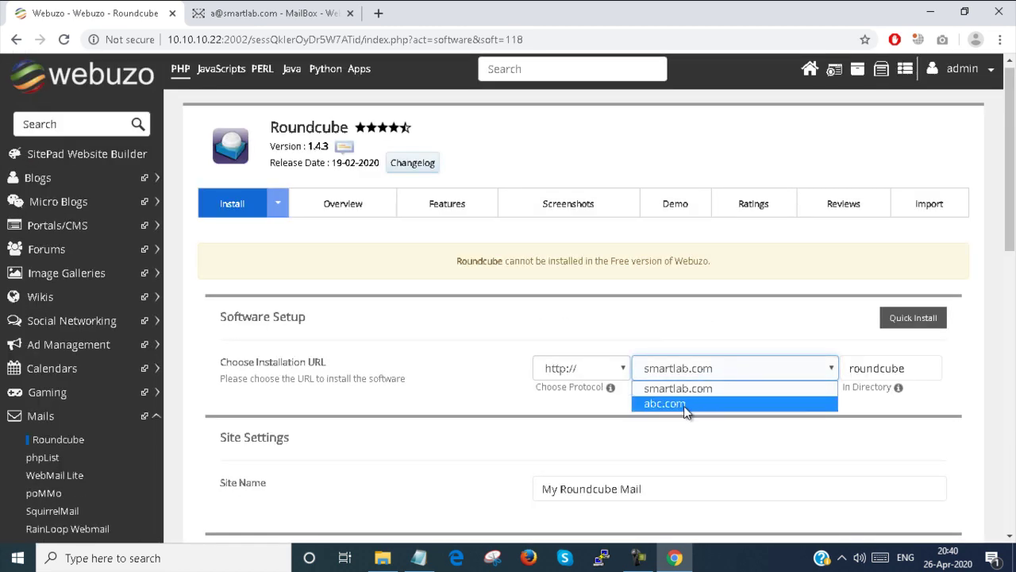
left_click(680, 389)
scroll(586, 405, "down", 6)
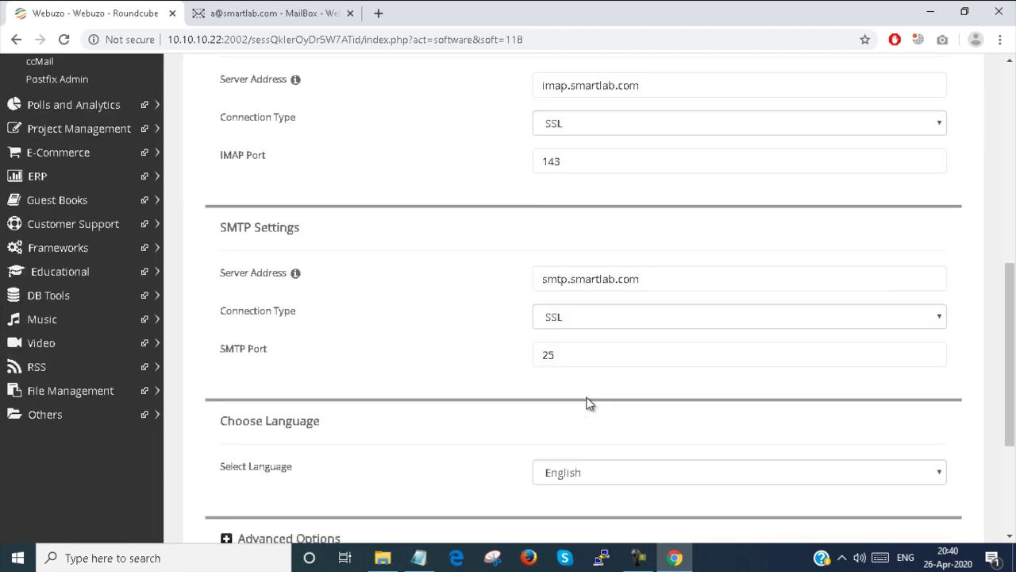
scroll(586, 405, "down", 3)
left_click(583, 365)
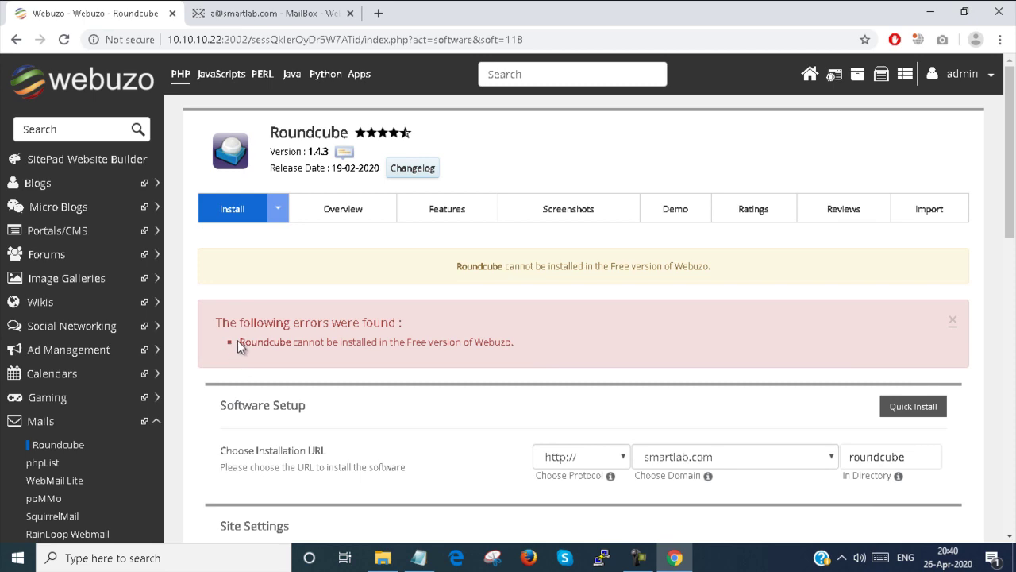
left_click_drag(238, 341, 524, 347)
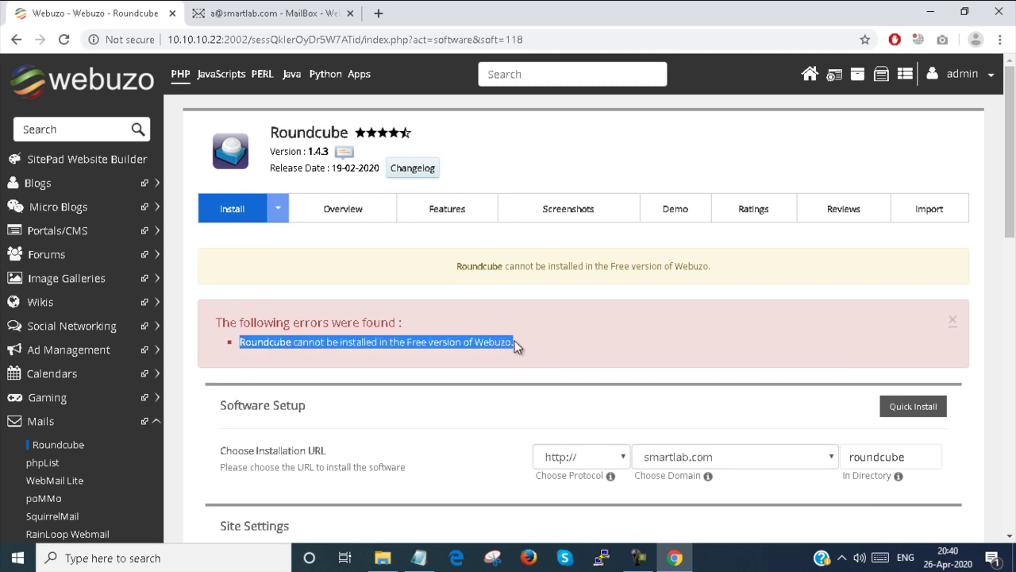
scroll(190, 486, "down", 4)
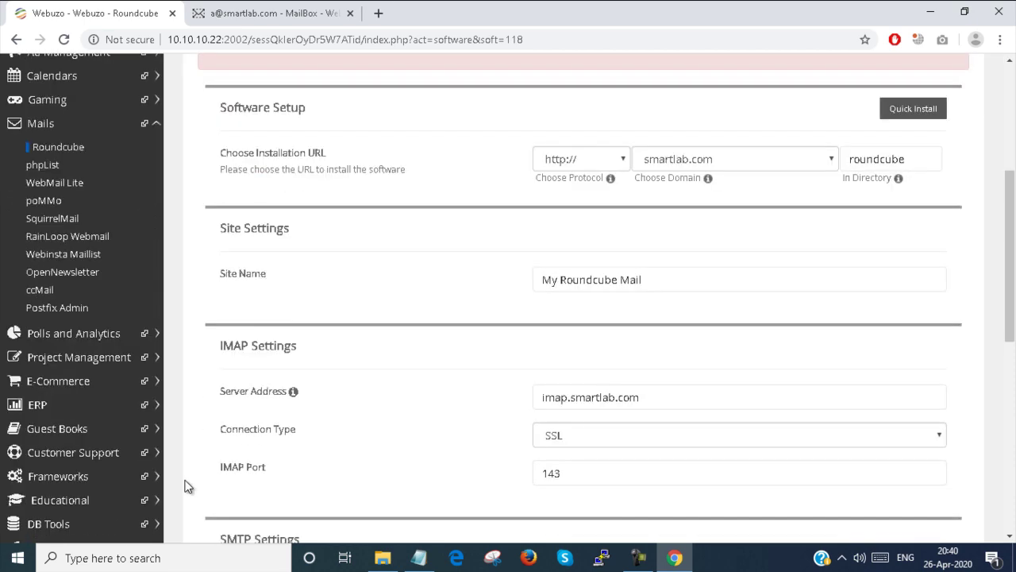
Step: Go from RainLoop Webmail to the Postfix Admin page and show its install form
left_click(62, 238)
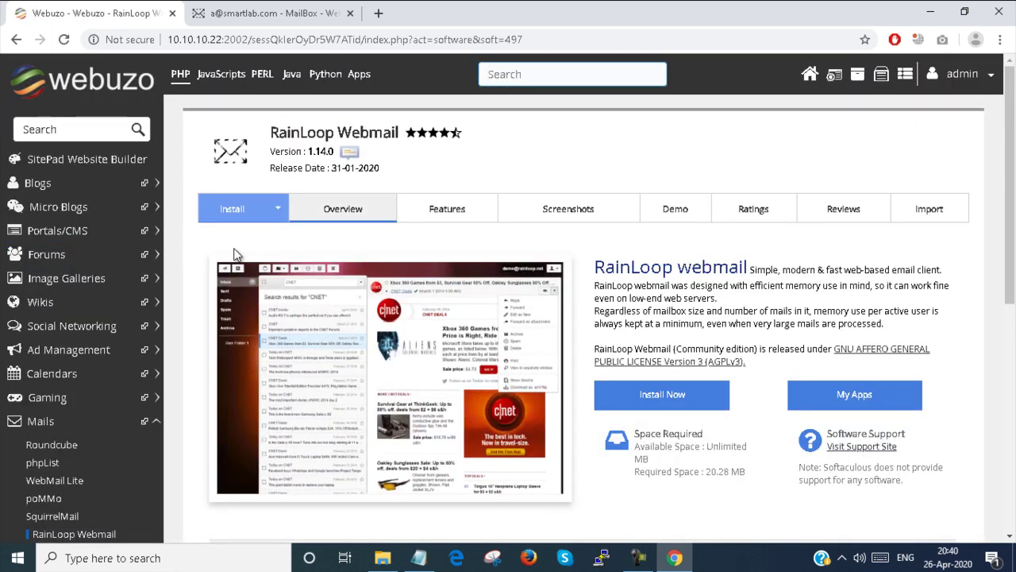
scroll(168, 262, "down", 4)
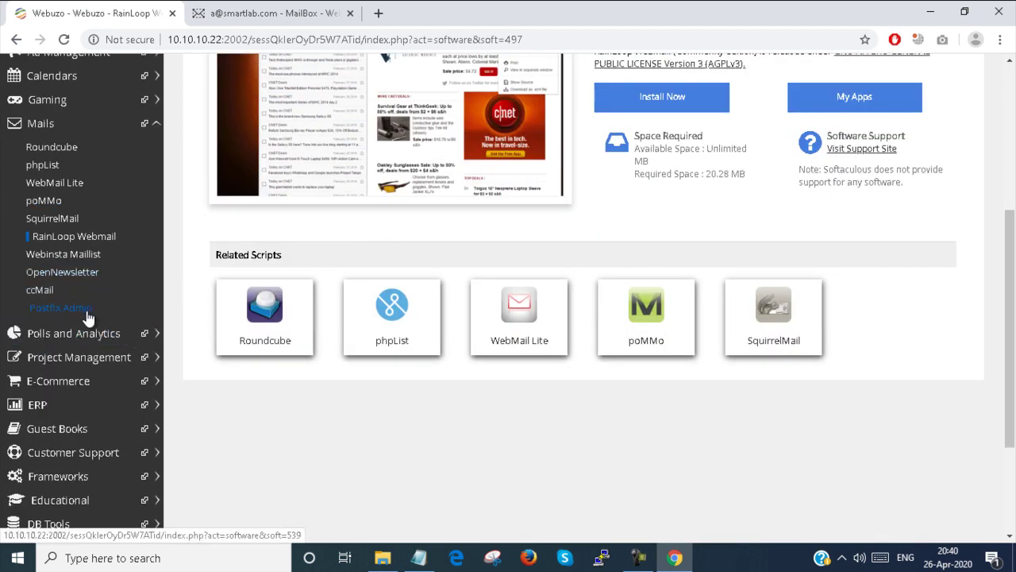
left_click(85, 310)
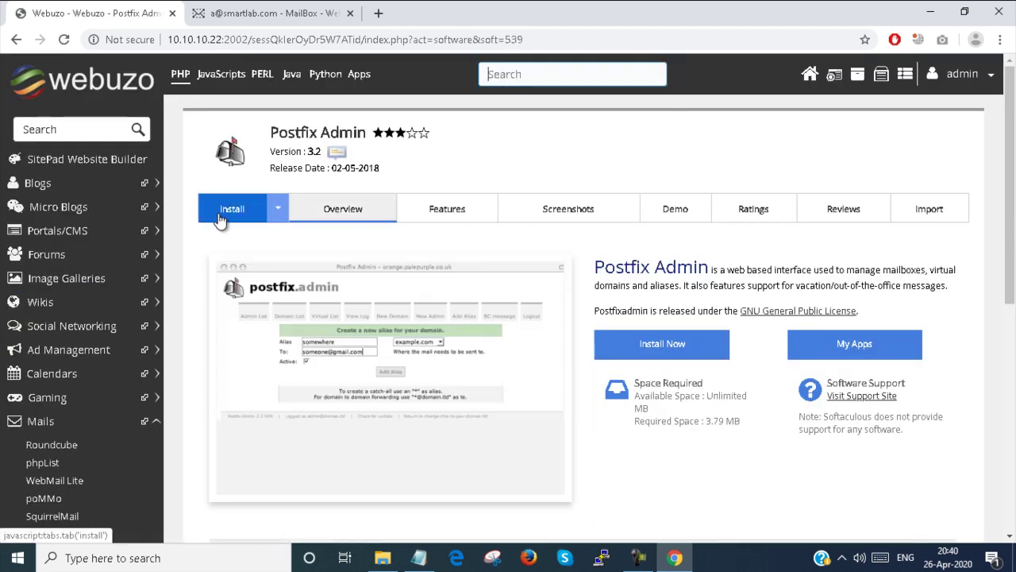
left_click(232, 211)
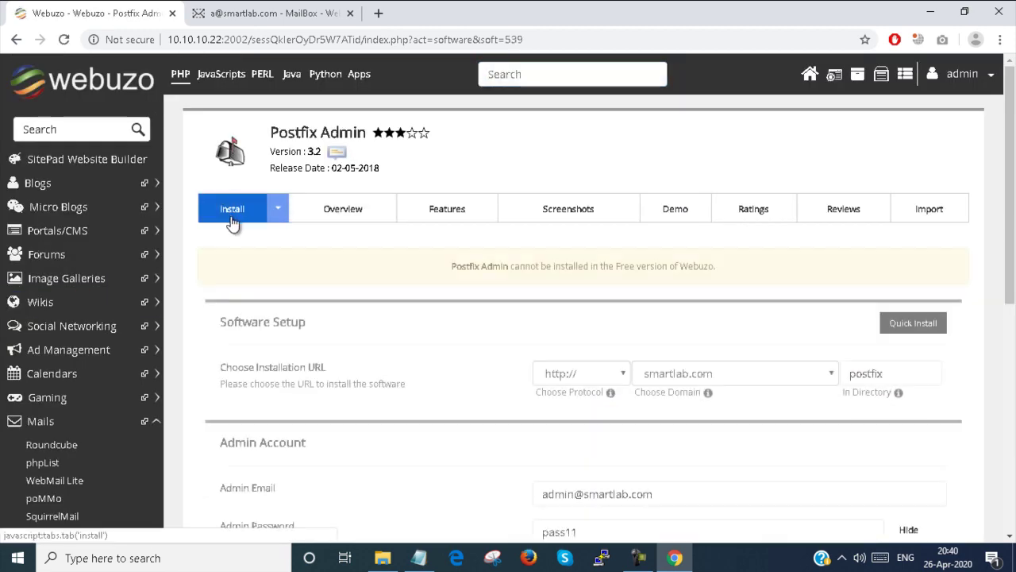
Step: Replace the admin password with a stronger one and submit the Postfix Admin 3.2 install
scroll(512, 335, "down", 5)
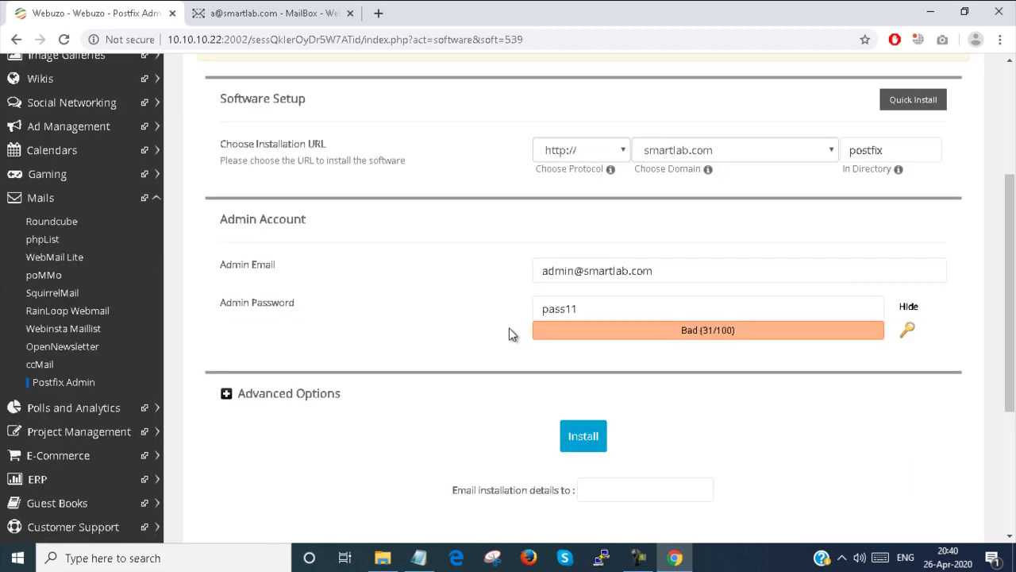
left_click(588, 162)
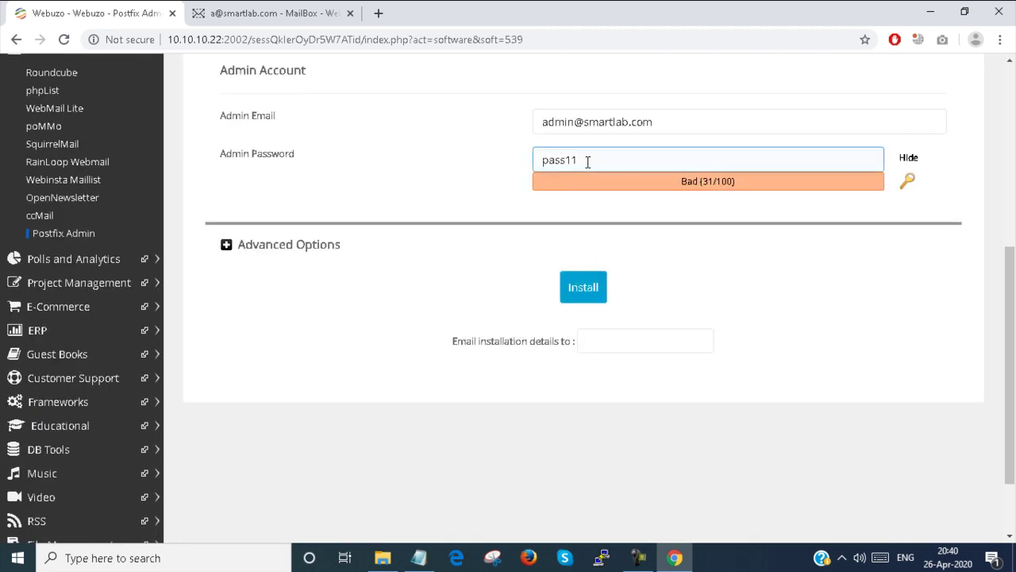
left_click_drag(608, 159, 435, 180)
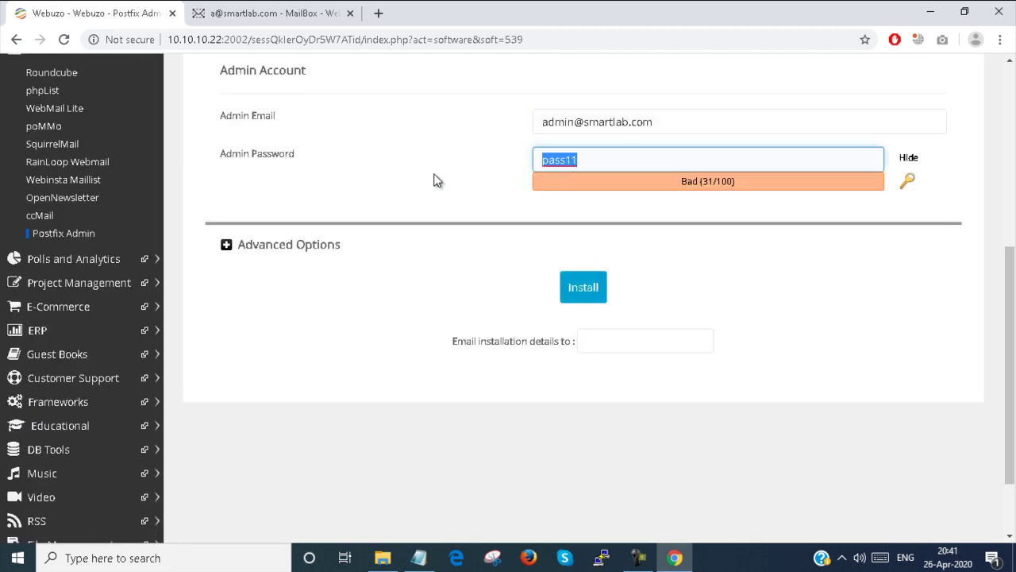
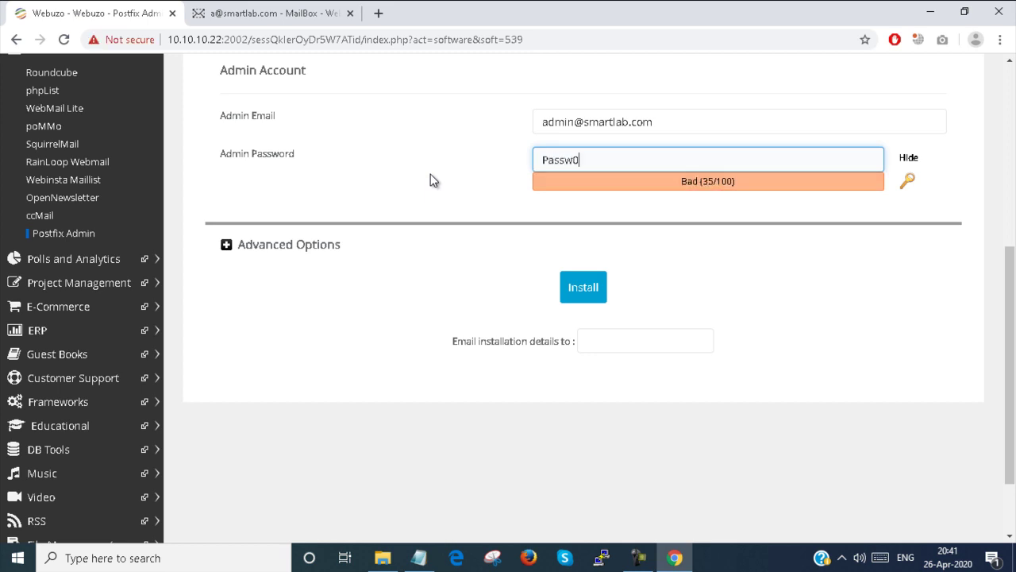
left_click(567, 281)
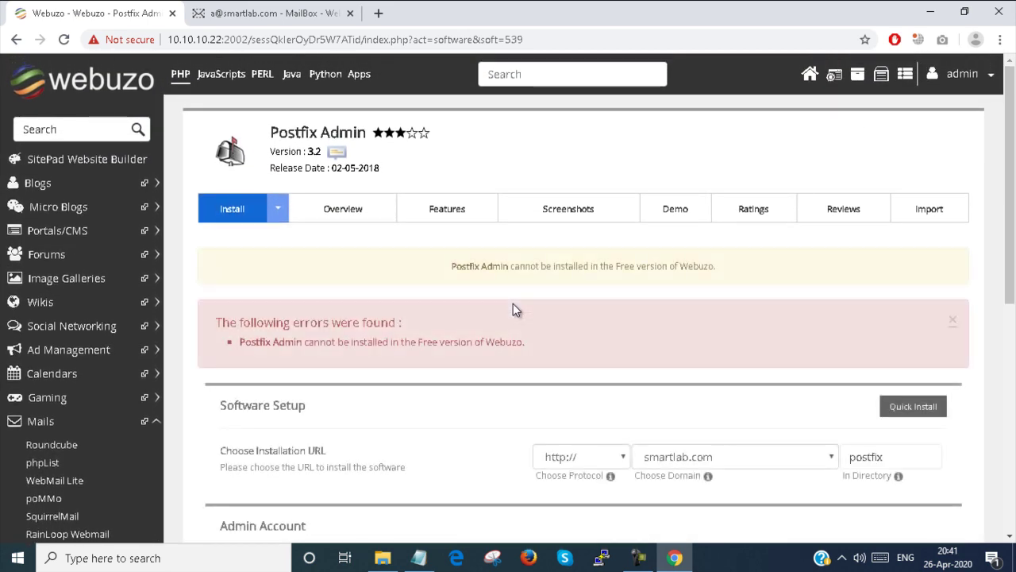
Step: Highlight the Postfix Admin free-version error, then go back through Mails to the Webuzo home page
left_click_drag(230, 343, 529, 344)
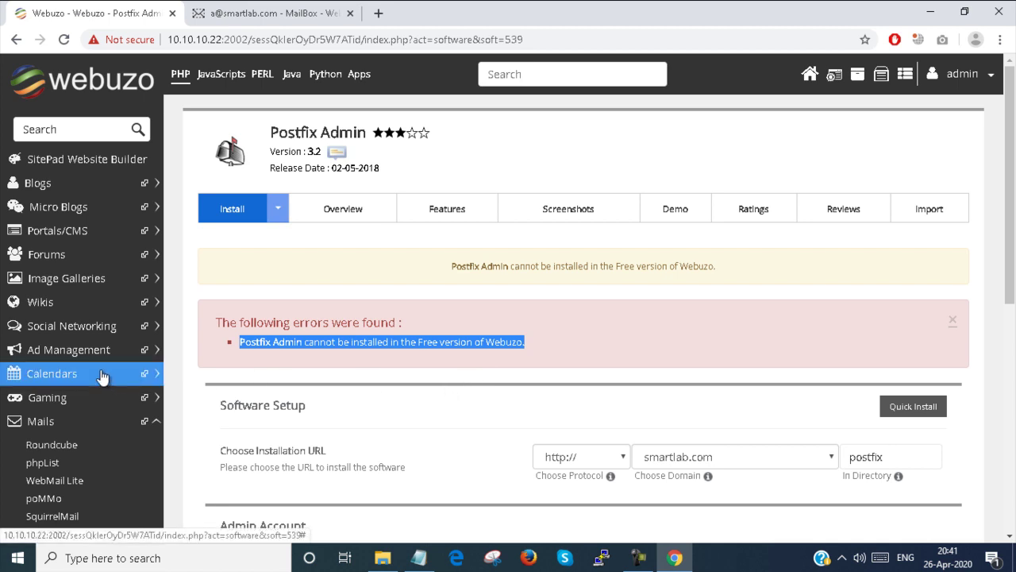
scroll(101, 377, "down", 2)
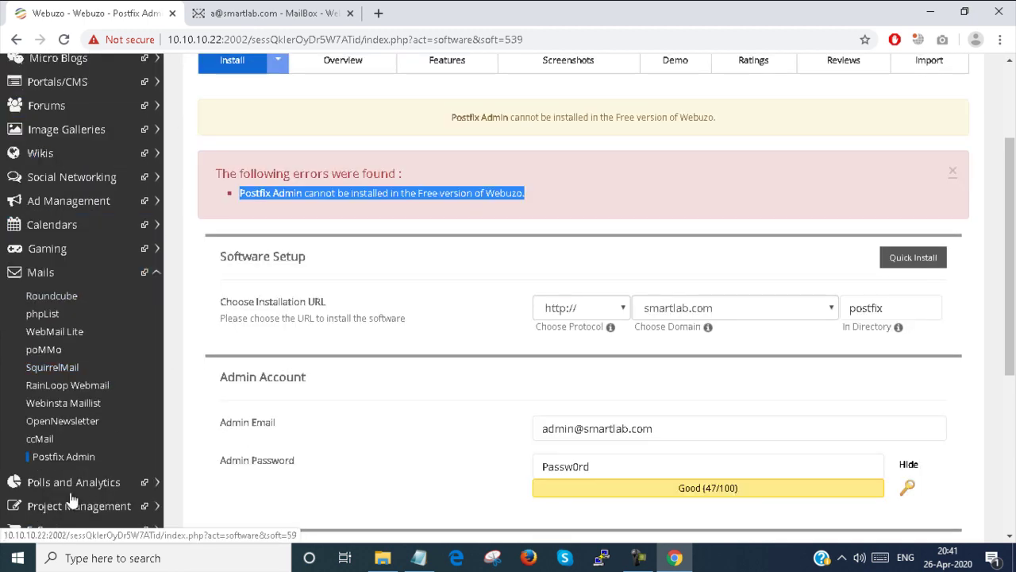
left_click(34, 274)
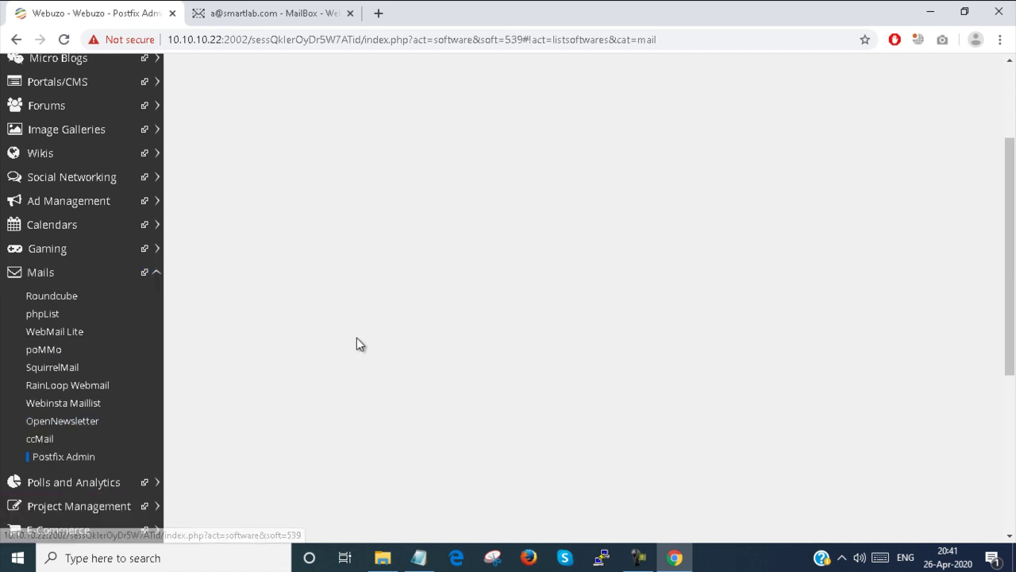
scroll(356, 338, "down", 1)
scroll(405, 230, "up", 3)
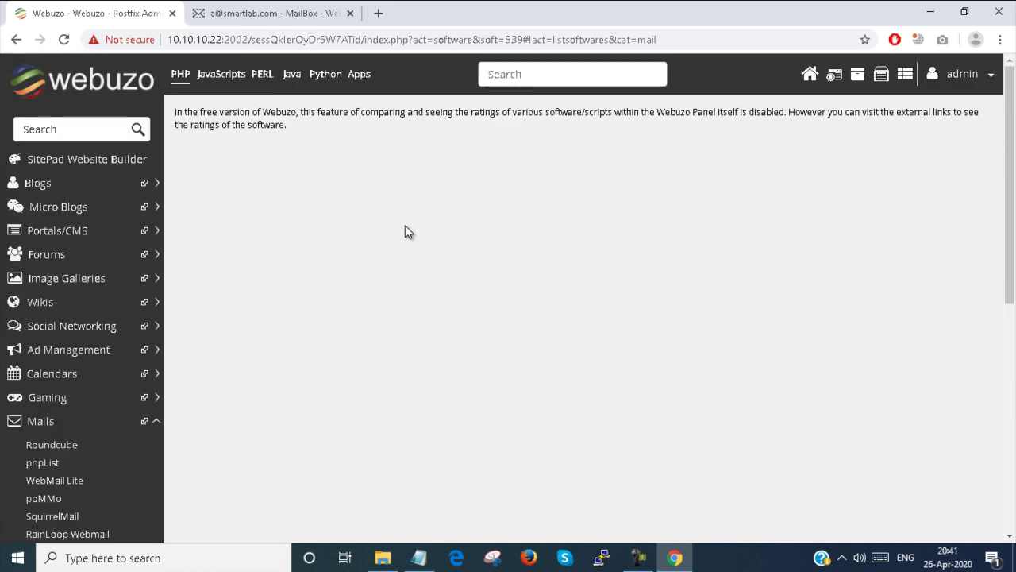
left_click(805, 77)
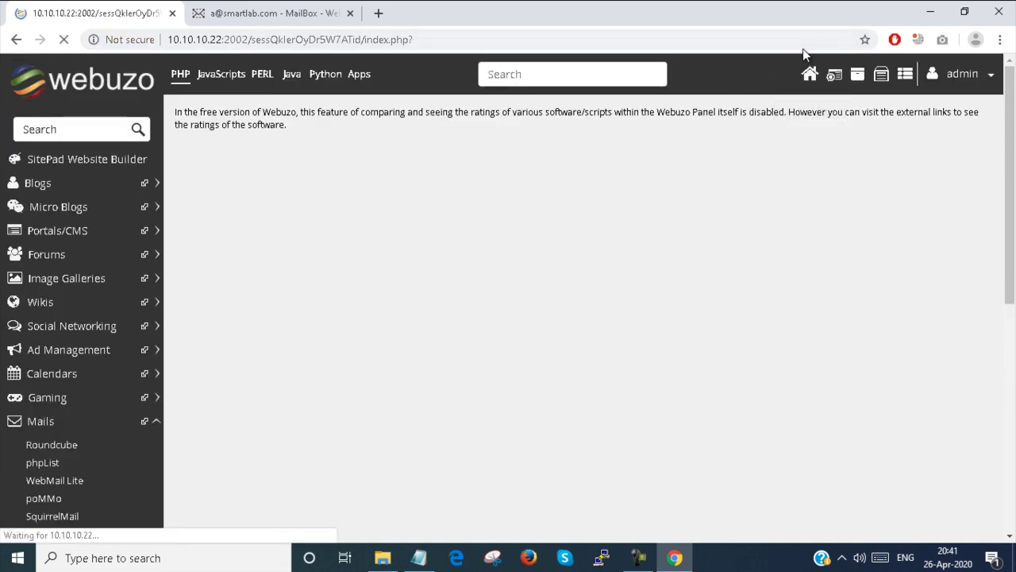